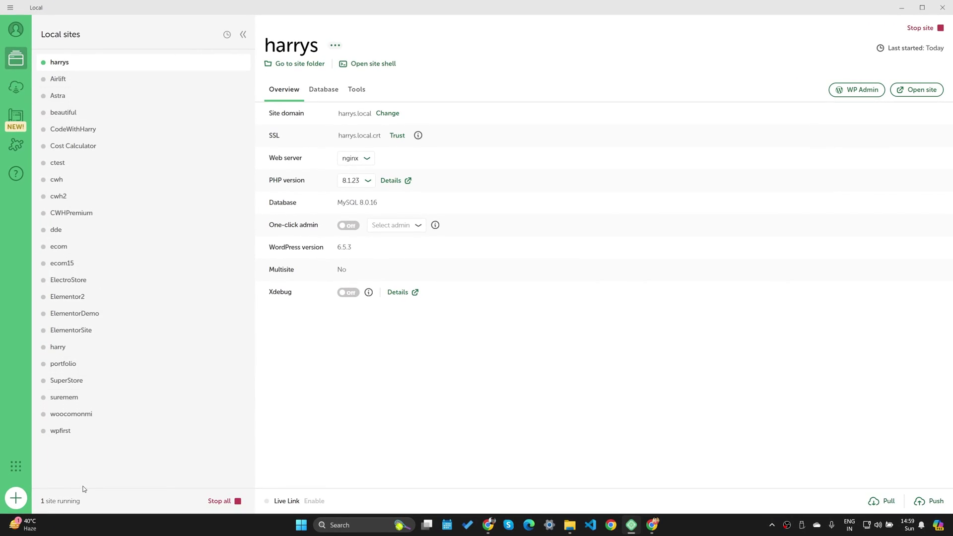
Start a new Local site named HarryTravels with the default server environment
{"action": "left_click", "coordinate": [662, 525]}
{"action": "type", "text": "k"}
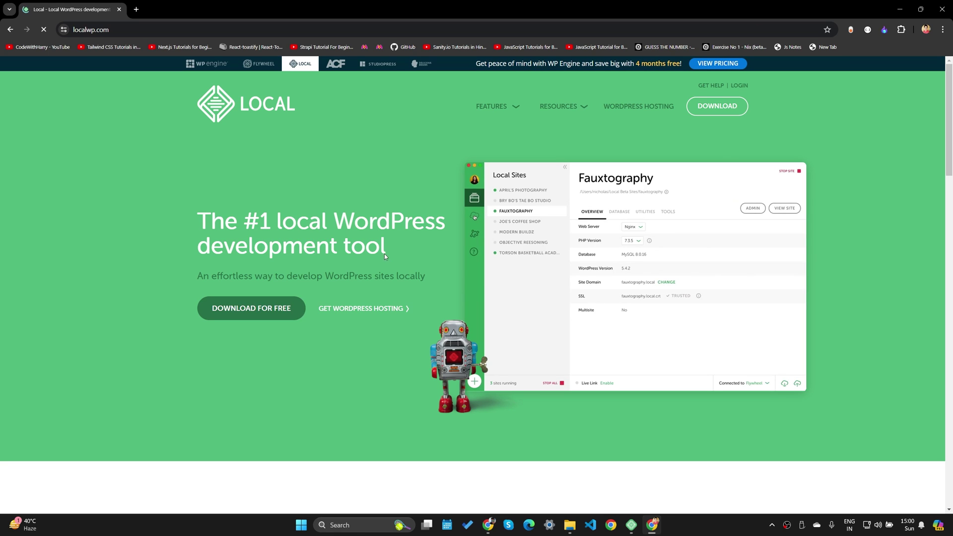
{"action": "left_click", "coordinate": [631, 524]}
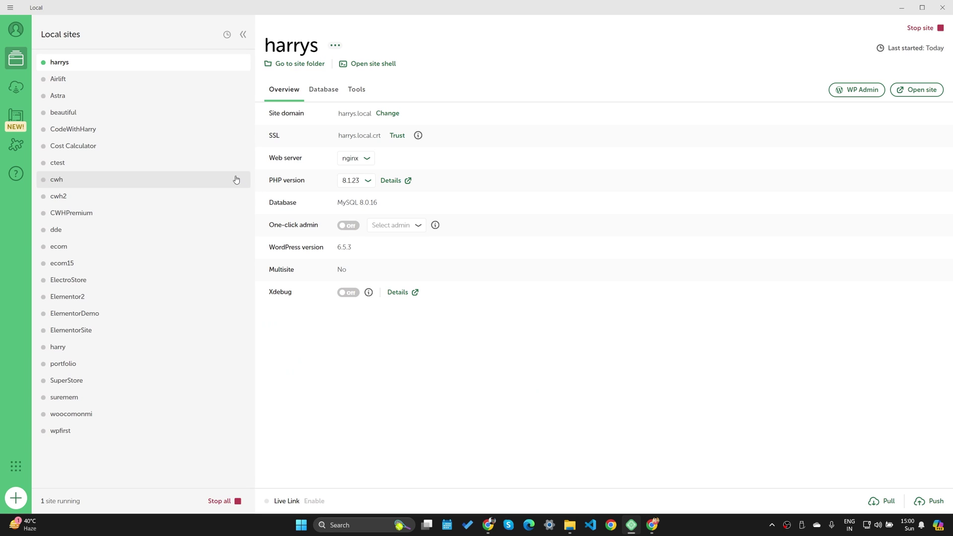
{"action": "left_click", "coordinate": [16, 498]}
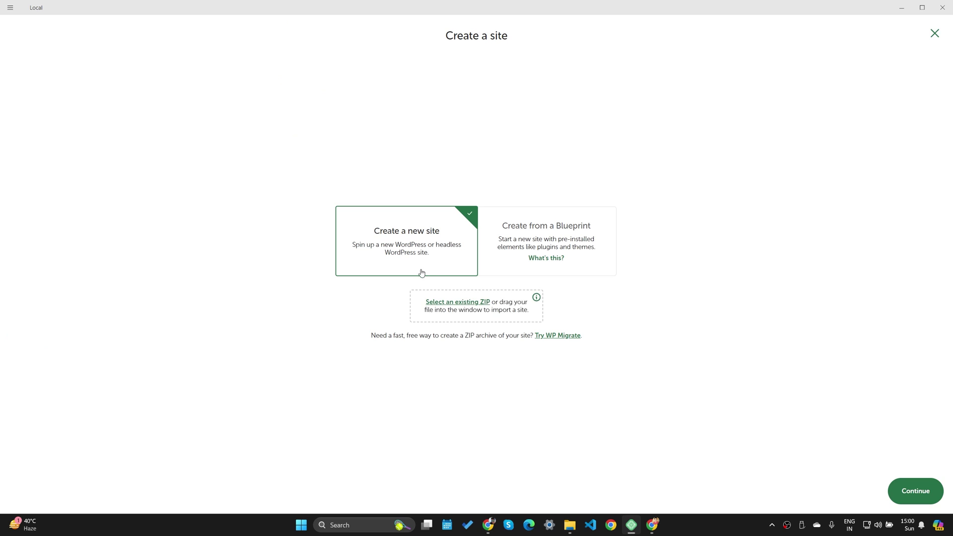
{"action": "left_click", "coordinate": [916, 492]}
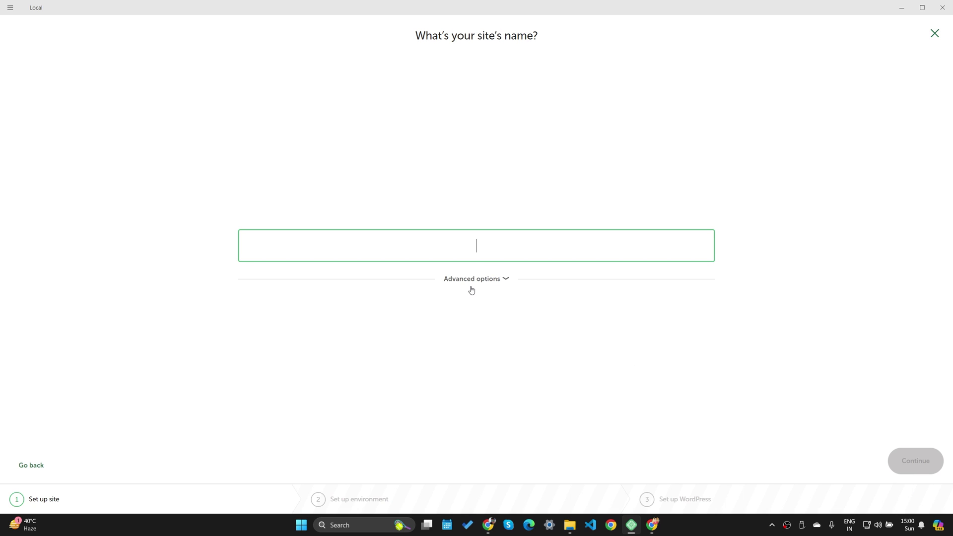
{"action": "type", "text": "Trav"}
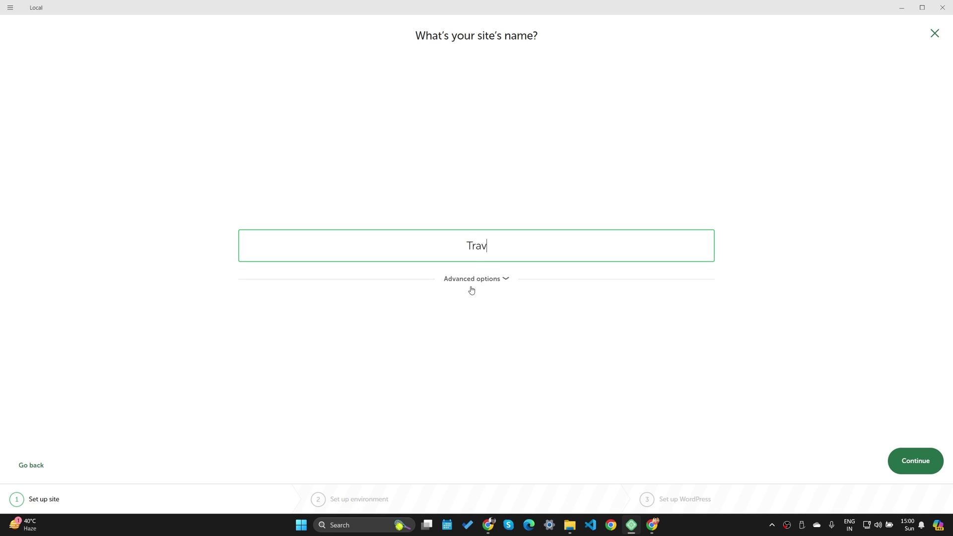
{"action": "type", "text": "els"}
{"action": "type", "text": "Harry"}
{"action": "left_click", "coordinate": [912, 457]}
{"action": "left_click", "coordinate": [912, 461]}
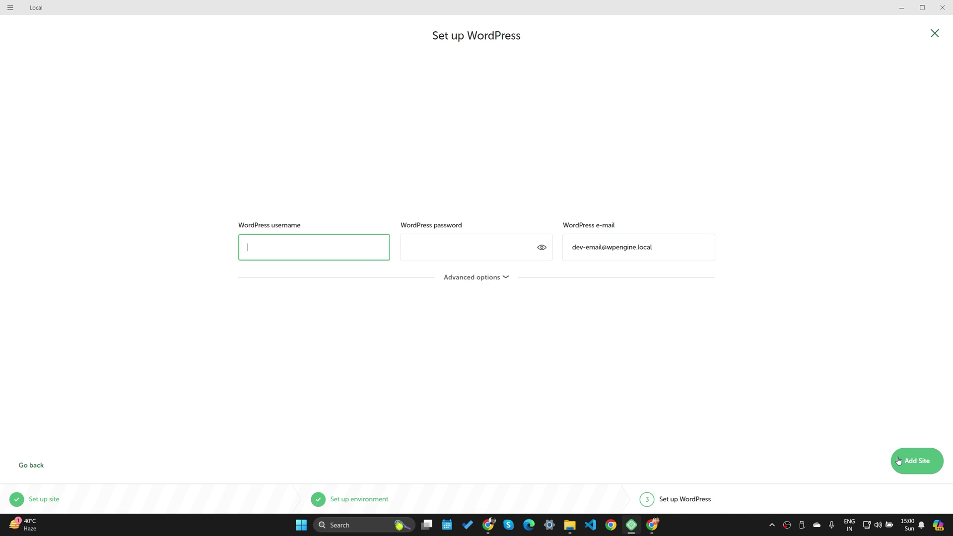
Enter the administrator username and password, then add the HarryTravels site
{"action": "type", "text": "admin"}
{"action": "key", "text": "Tab"}
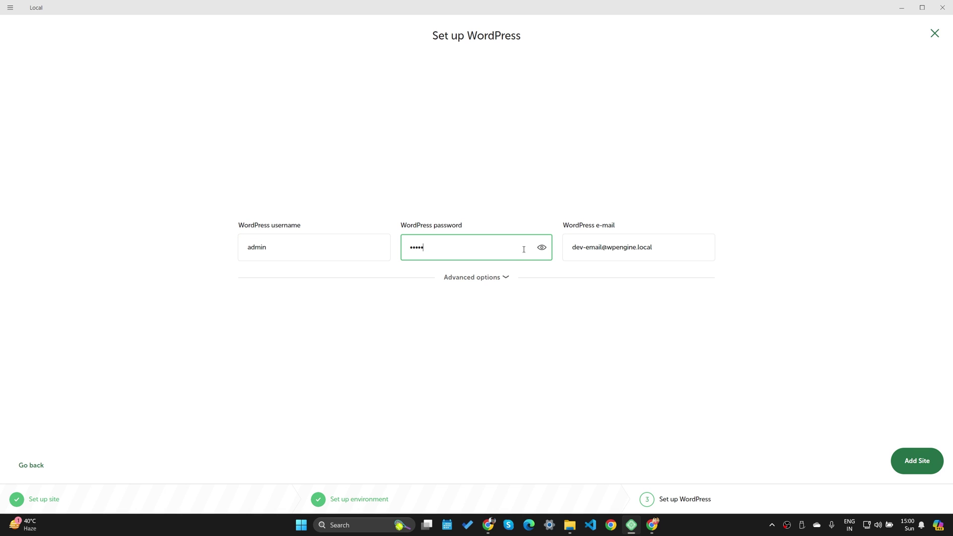
{"action": "left_click", "coordinate": [541, 247]}
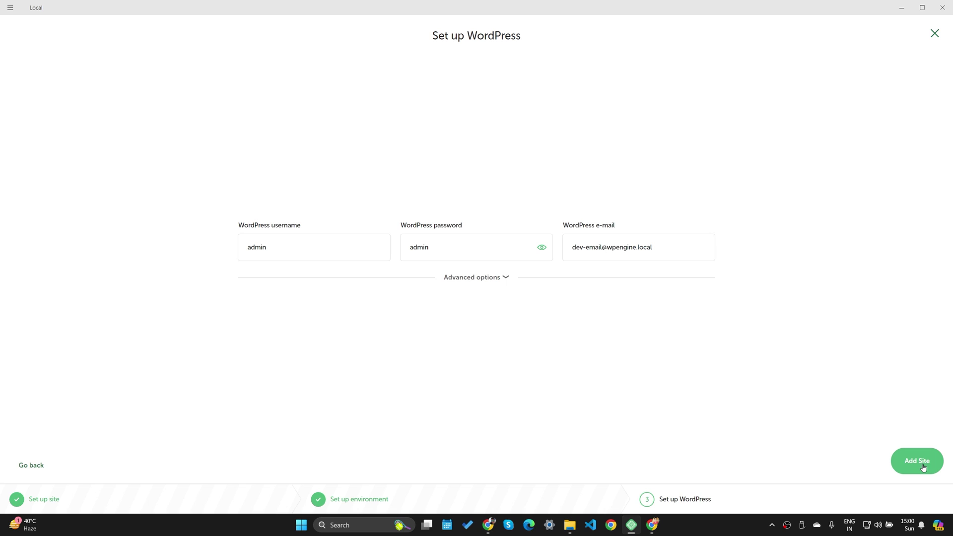
{"action": "left_click_drag", "start_coordinate": [268, 247], "coordinate": [255, 244]}
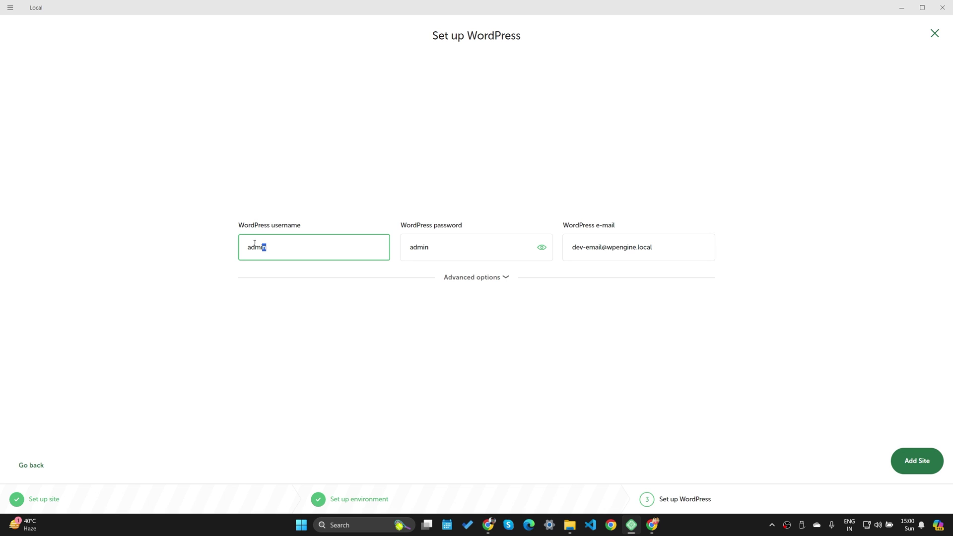
{"action": "left_click", "coordinate": [428, 241]}
{"action": "double_click", "coordinate": [419, 245]}
{"action": "left_click", "coordinate": [651, 323]}
{"action": "left_click", "coordinate": [917, 462]}
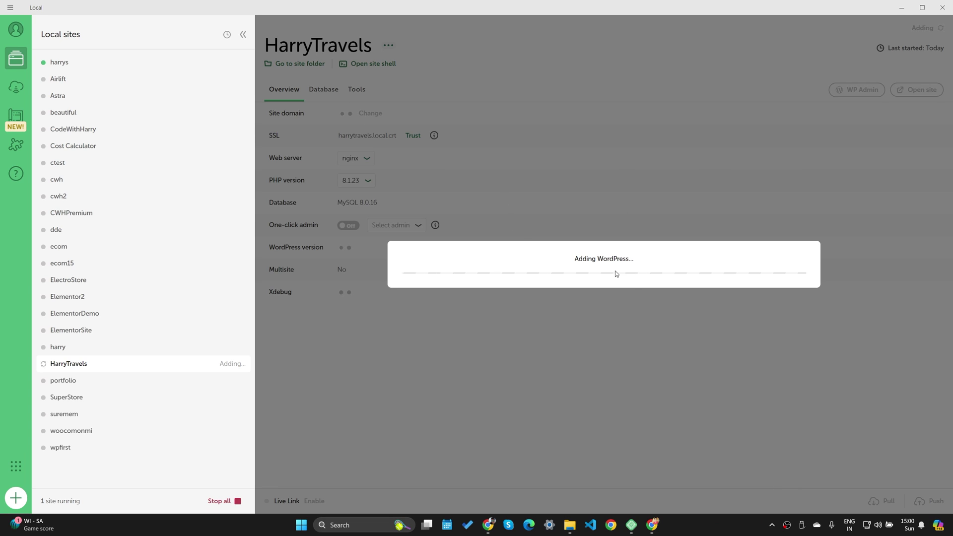
Search 'wp travel engine' in a new Chrome tab, open its WordPress.org plugin page, and return to Local
{"action": "left_click", "coordinate": [651, 524]}
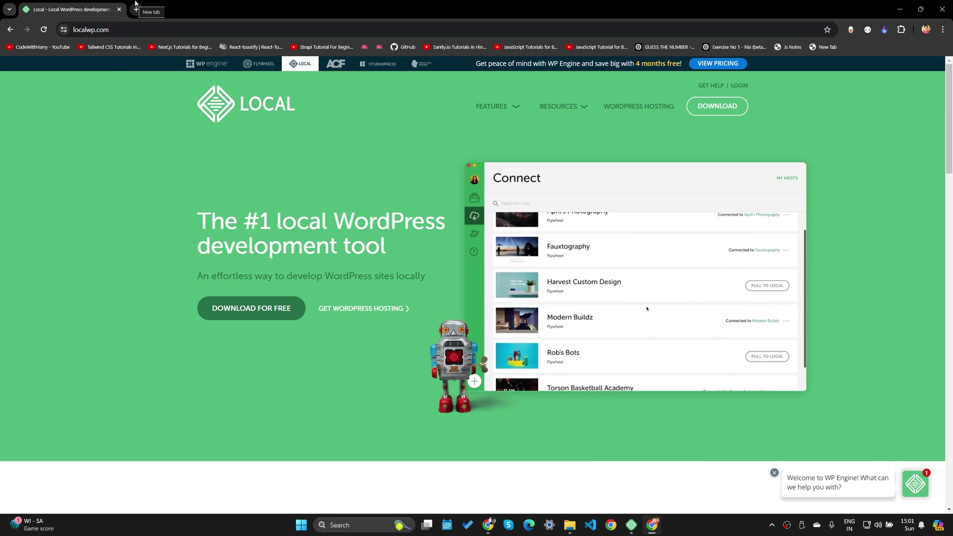
{"action": "left_click", "coordinate": [135, 8]}
{"action": "type", "text": "wp t"}
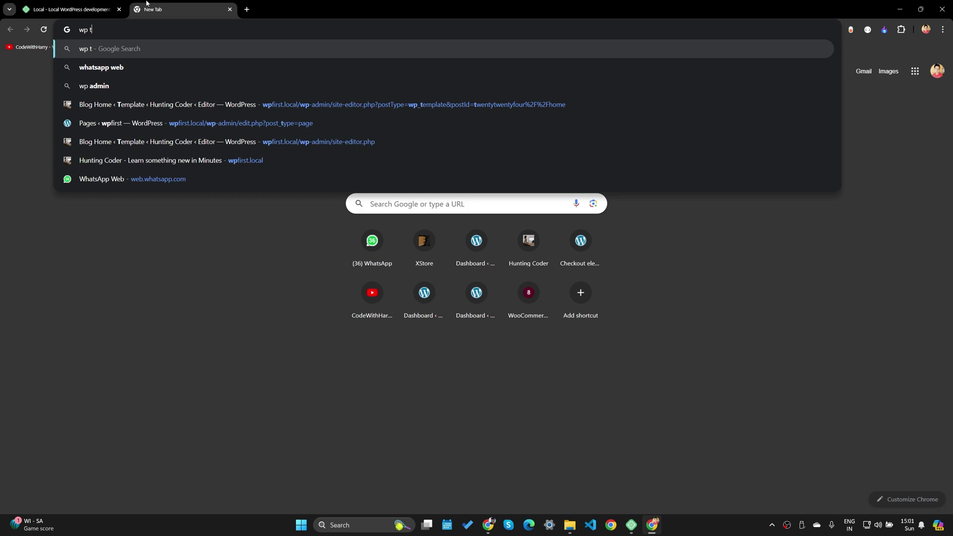
{"action": "type", "text": "ravel"}
{"action": "key", "text": "Return"}
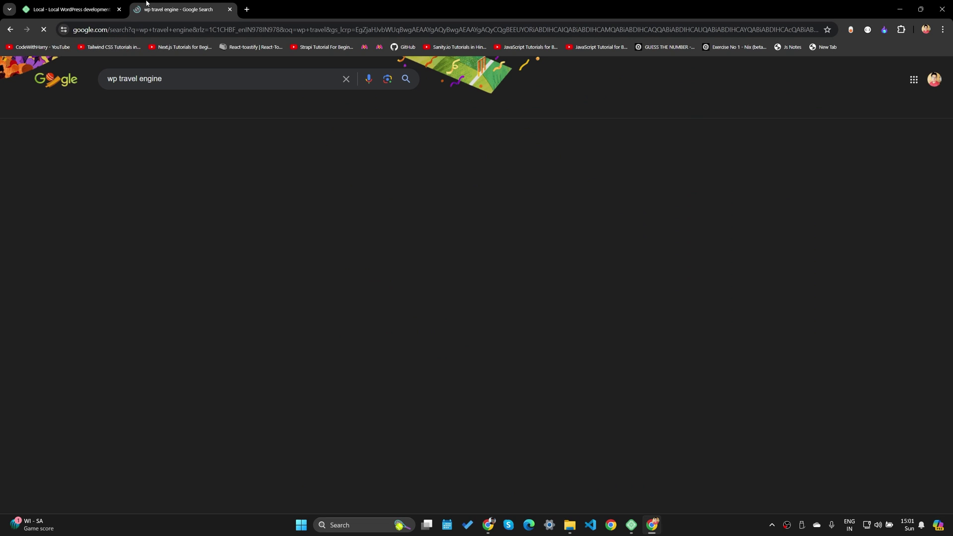
{"action": "scroll", "coordinate": [199, 234], "scroll_direction": "down", "scroll_amount": 3}
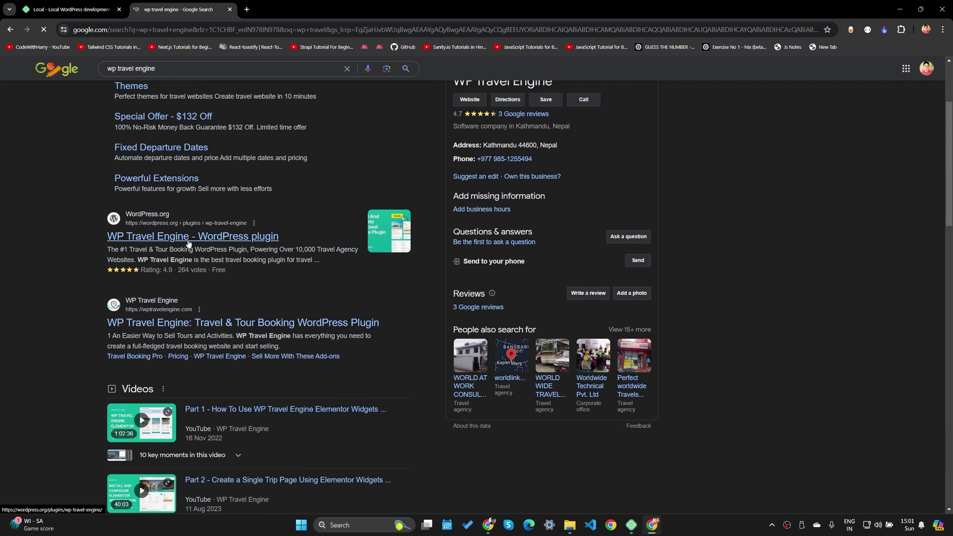
{"action": "left_click", "coordinate": [197, 236]}
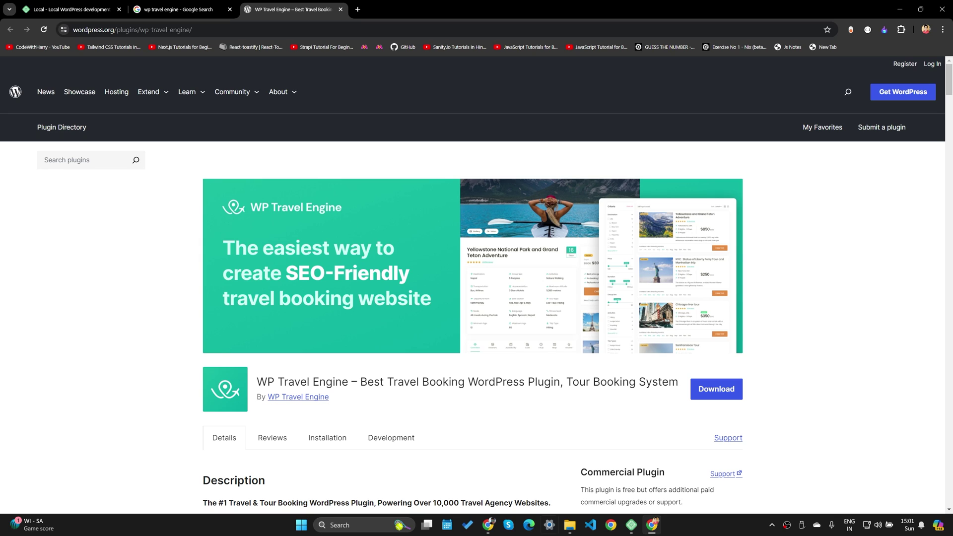
{"action": "left_click", "coordinate": [632, 525]}
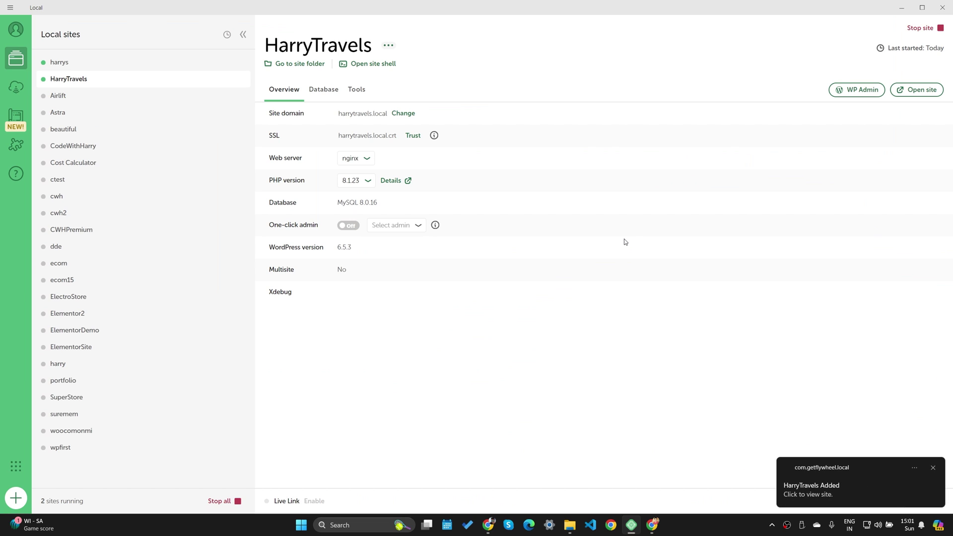
Log in to the HarryTravels WordPress admin with the admin credentials and Remember Me ticked
{"action": "left_click", "coordinate": [873, 90]}
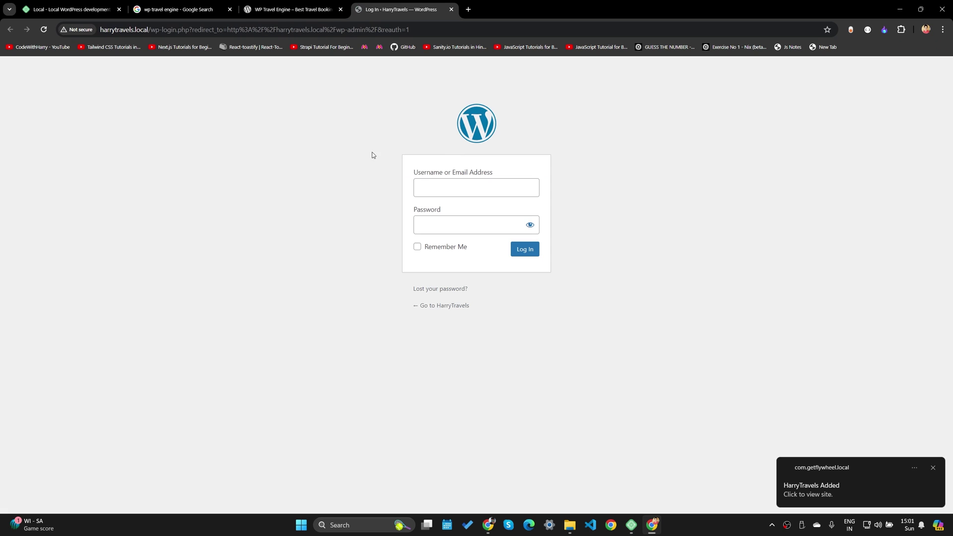
{"action": "key", "text": "Tab"}
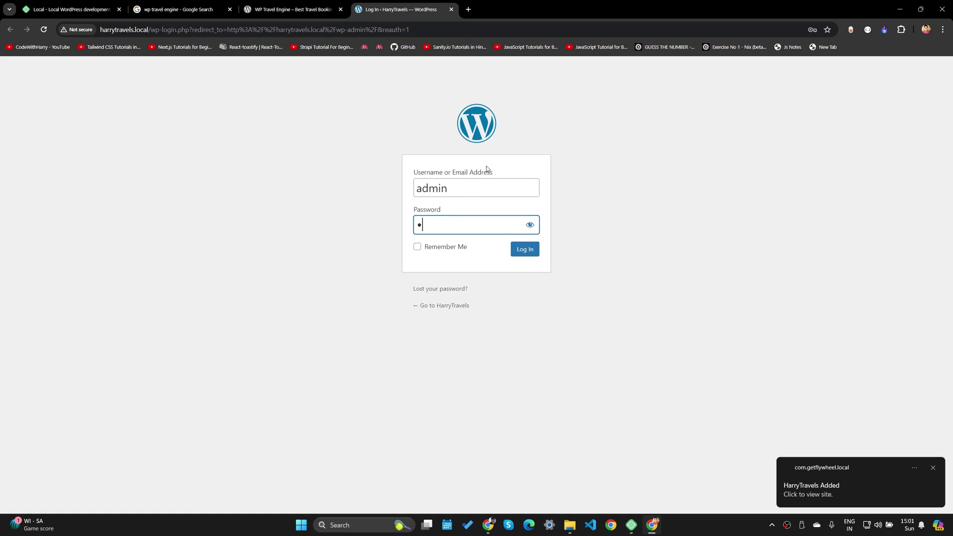
{"action": "left_click", "coordinate": [418, 247]}
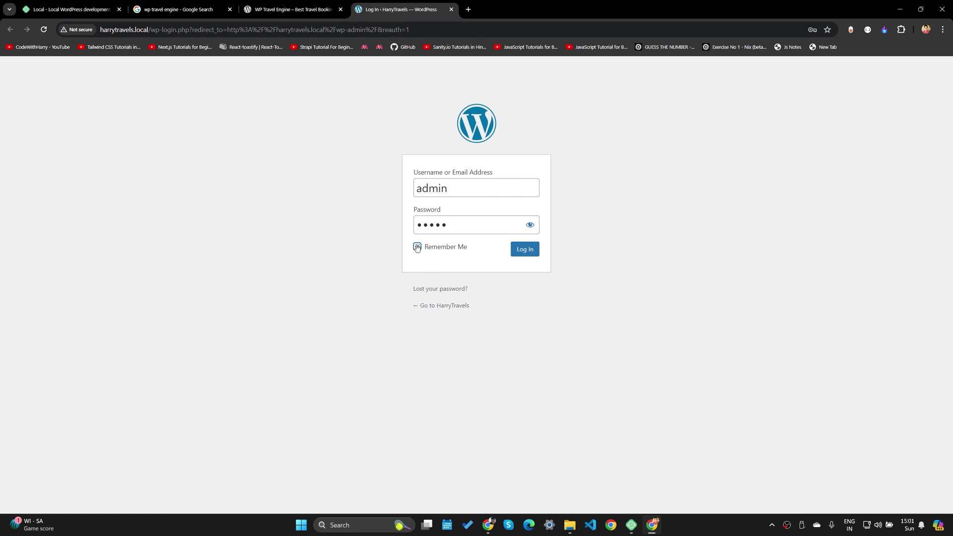
{"action": "left_click", "coordinate": [524, 249]}
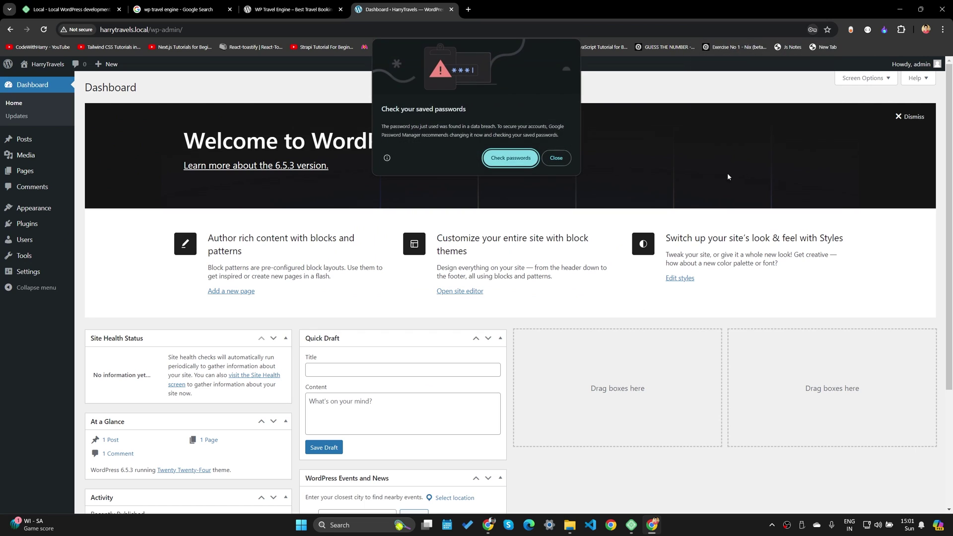
Dismiss the browser's password warnings and go to the Plugins page
{"action": "left_click", "coordinate": [556, 158]}
{"action": "left_click", "coordinate": [814, 169]}
{"action": "mouse_move", "coordinate": [2, 135]}
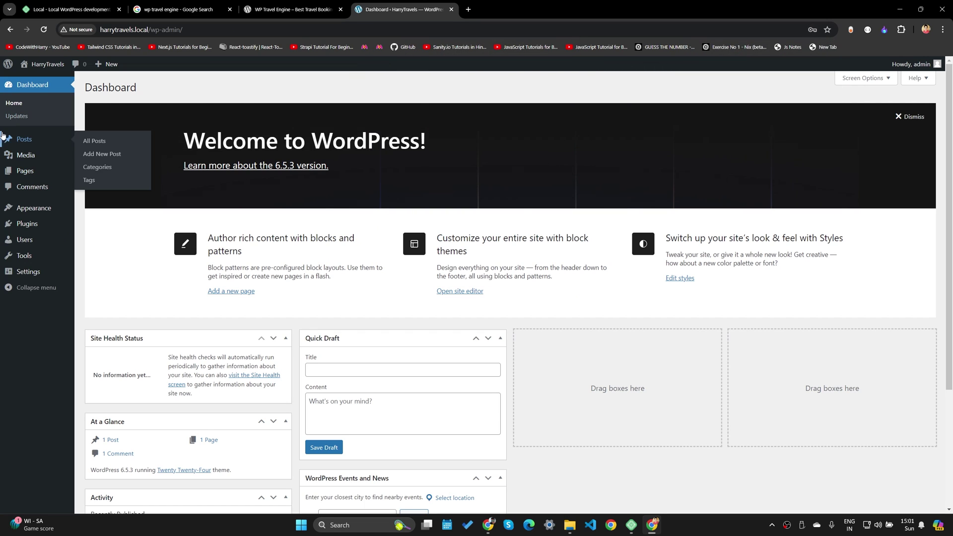
{"action": "left_click", "coordinate": [26, 224]}
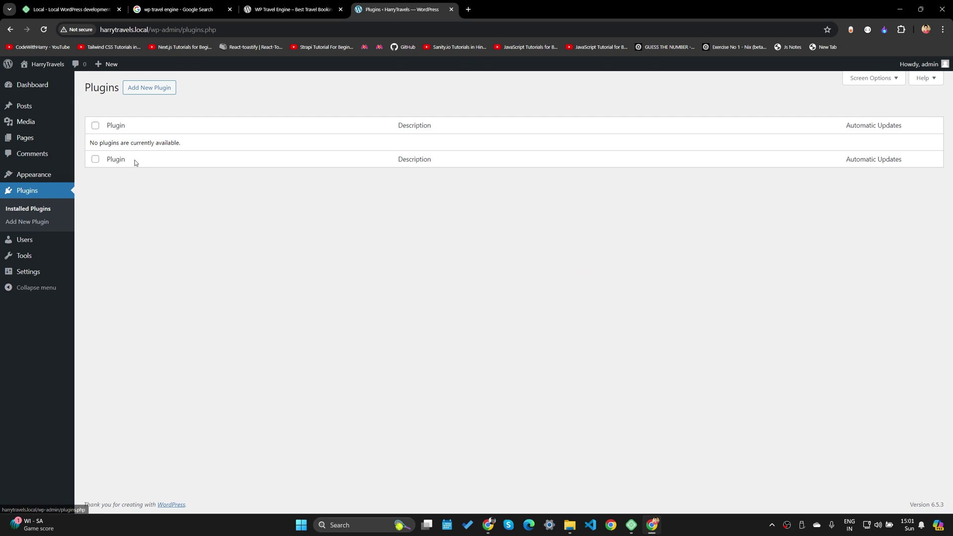
Search the plugin directory for 'wp trav', then install and activate WP Travel Engine
{"action": "left_click", "coordinate": [156, 92]}
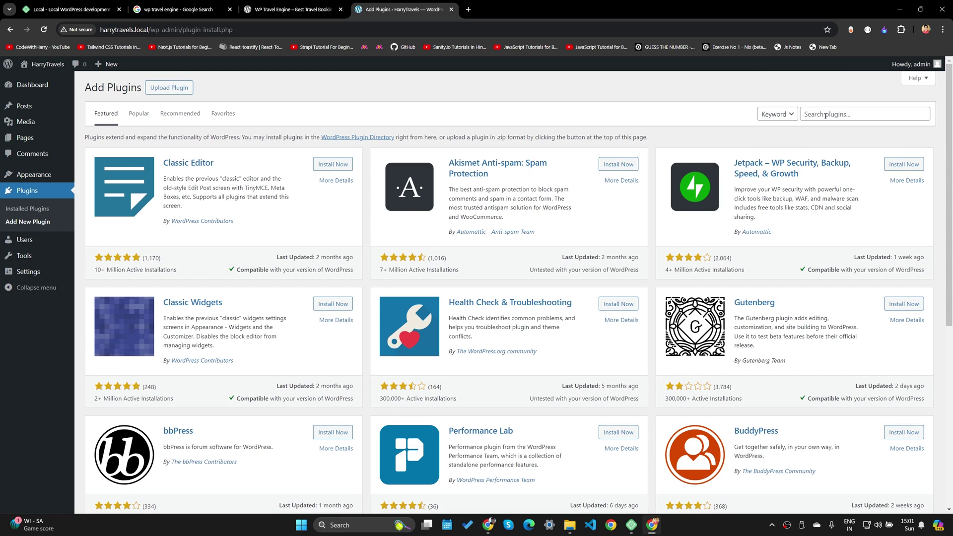
{"action": "left_click", "coordinate": [825, 115]}
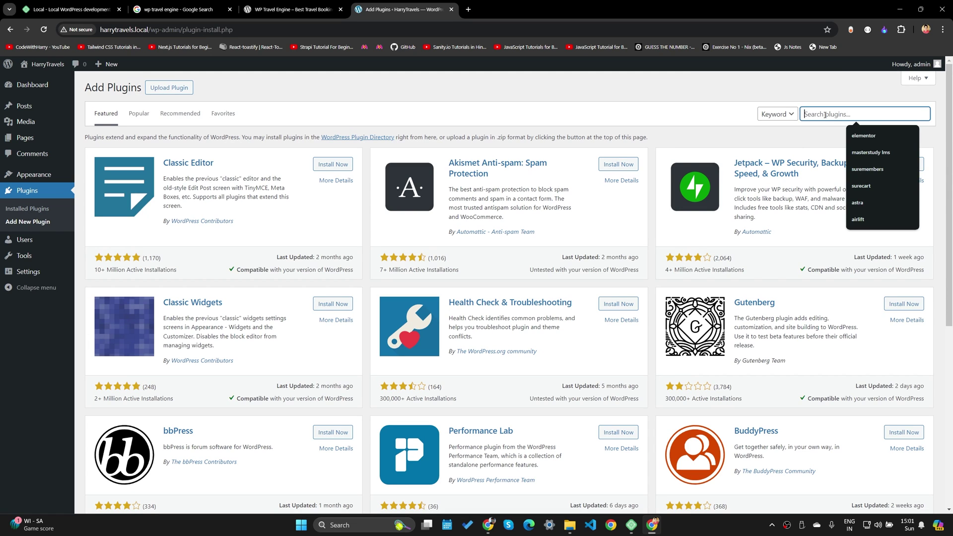
{"action": "type", "text": "wp travel"}
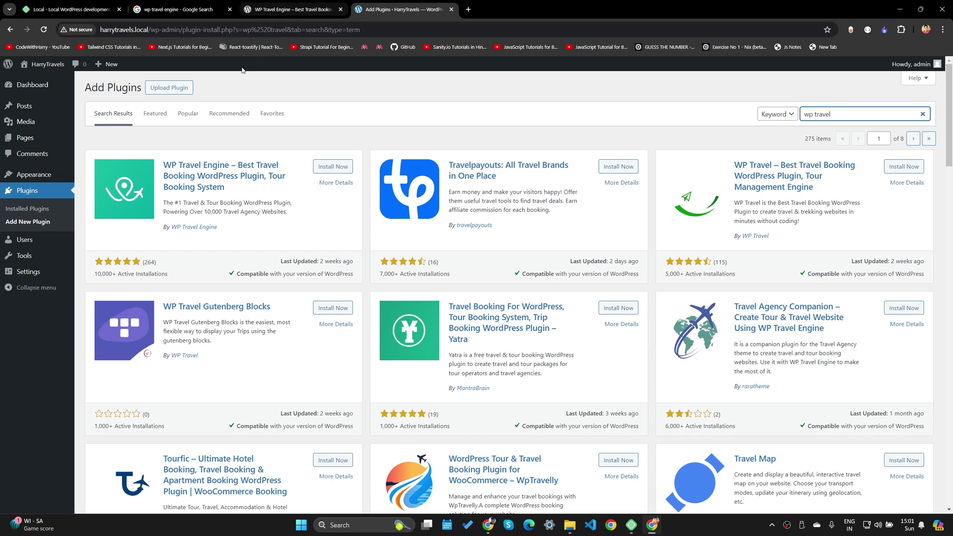
{"action": "left_click", "coordinate": [323, 169]}
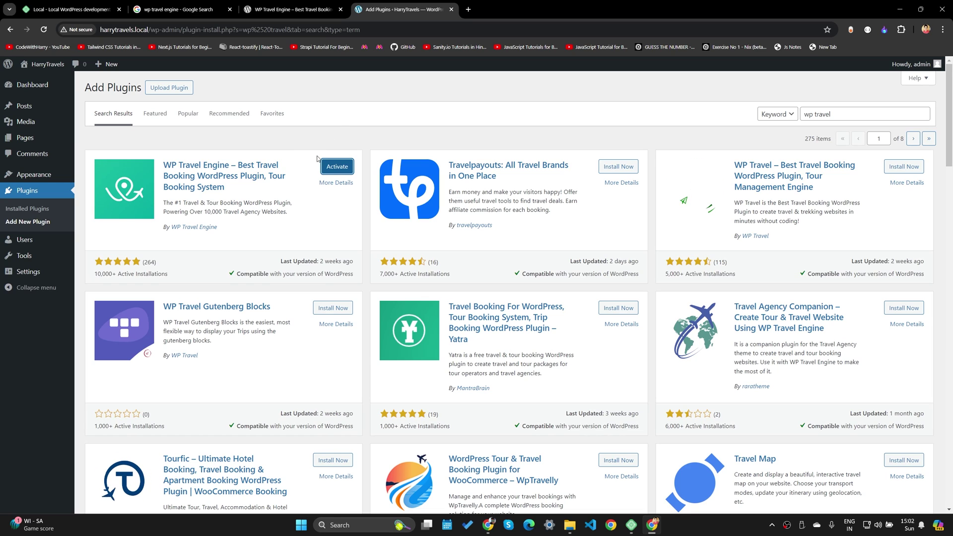
{"action": "left_click", "coordinate": [327, 167]}
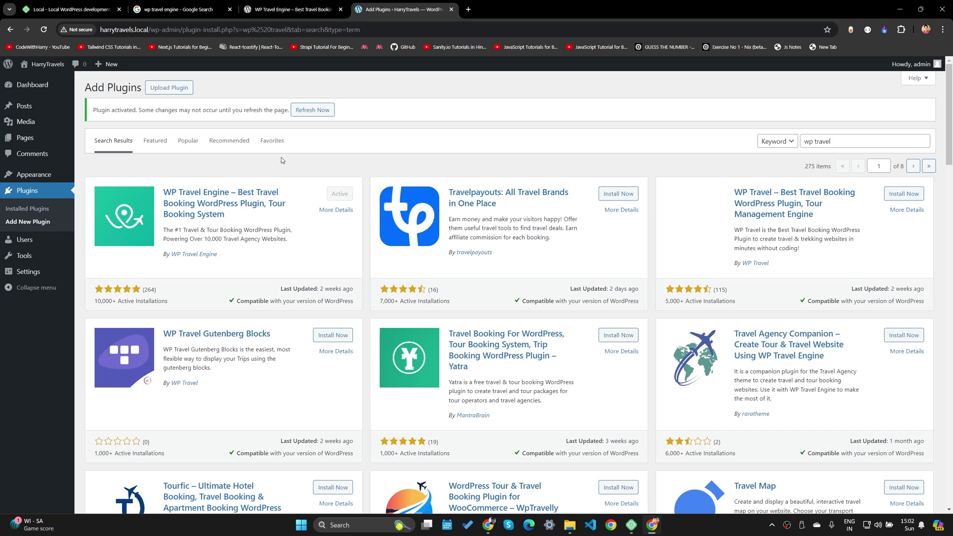
Reload the page and launch the WP Travel Engine setup wizard
{"action": "left_click", "coordinate": [313, 110]}
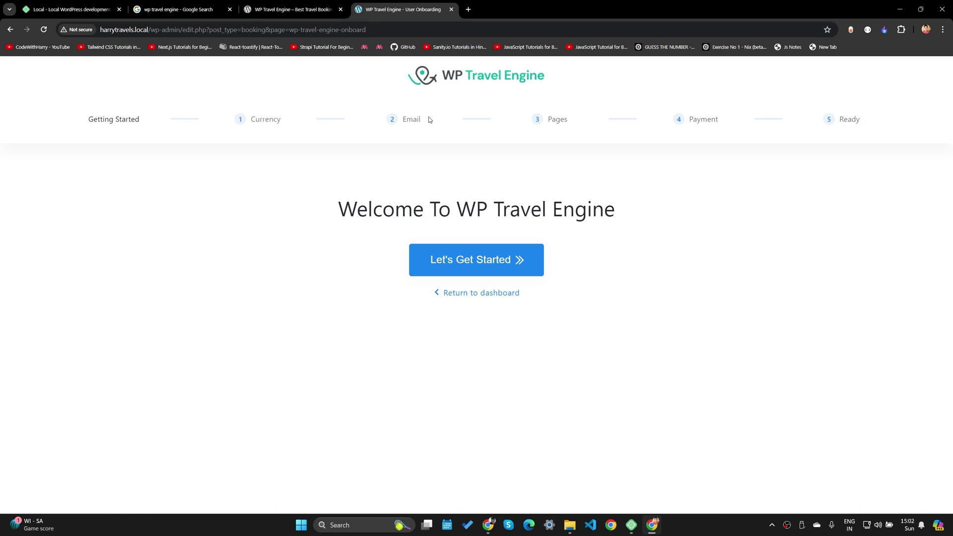
{"action": "triple_click", "coordinate": [664, 231]}
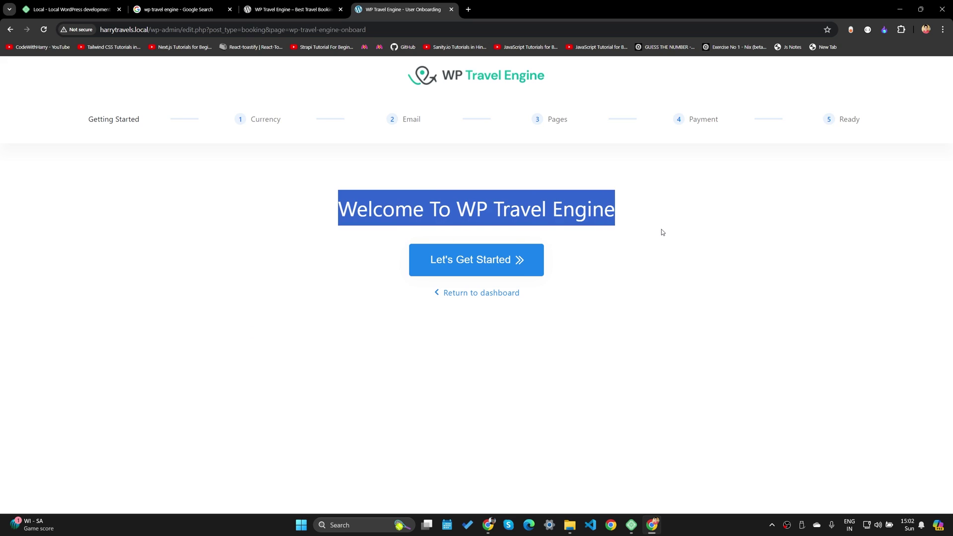
{"action": "left_click", "coordinate": [587, 215]}
{"action": "left_click_drag", "start_coordinate": [383, 211], "coordinate": [605, 213]}
{"action": "left_click", "coordinate": [498, 260]}
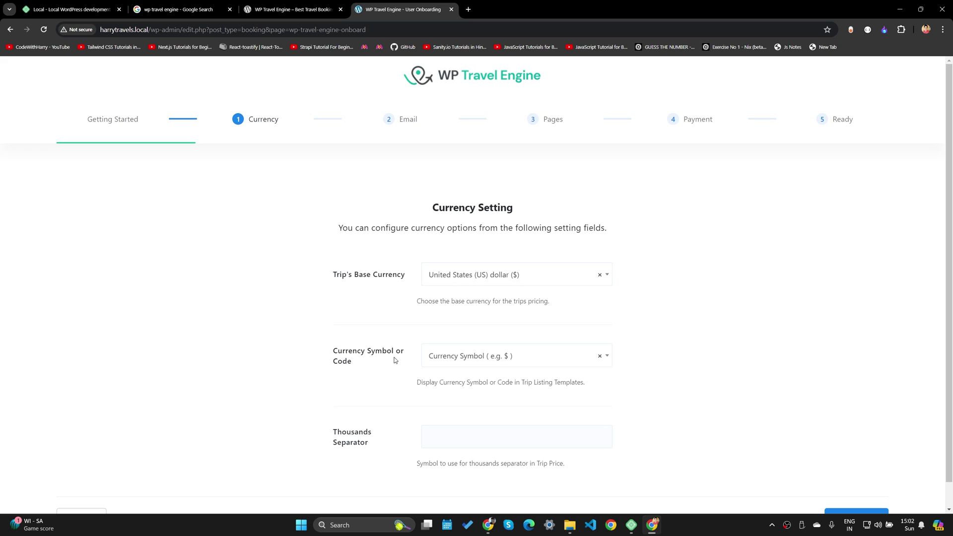
Keep US dollar shown as a currency symbol and save the currency step
{"action": "left_click", "coordinate": [480, 357]}
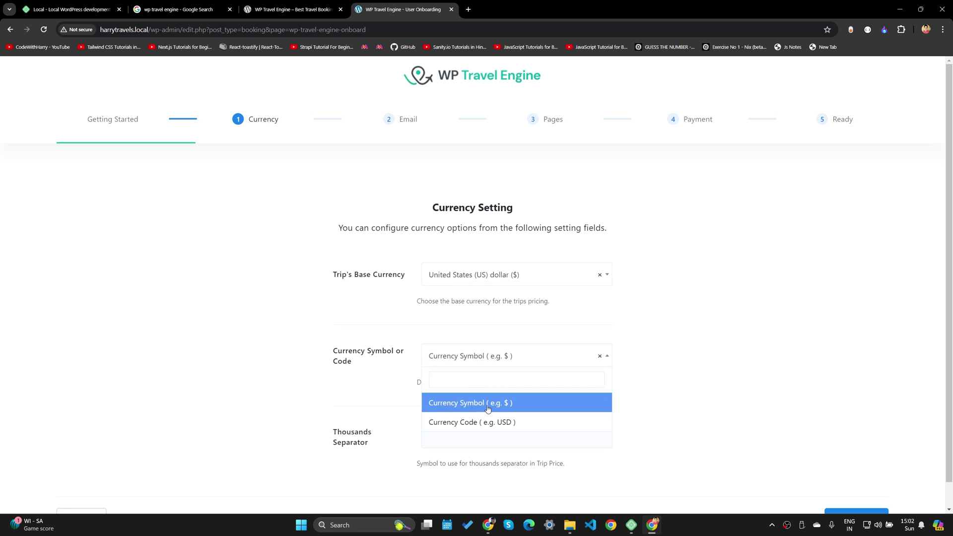
{"action": "left_click", "coordinate": [479, 400]}
{"action": "left_click", "coordinate": [507, 360]}
{"action": "left_click", "coordinate": [531, 379]}
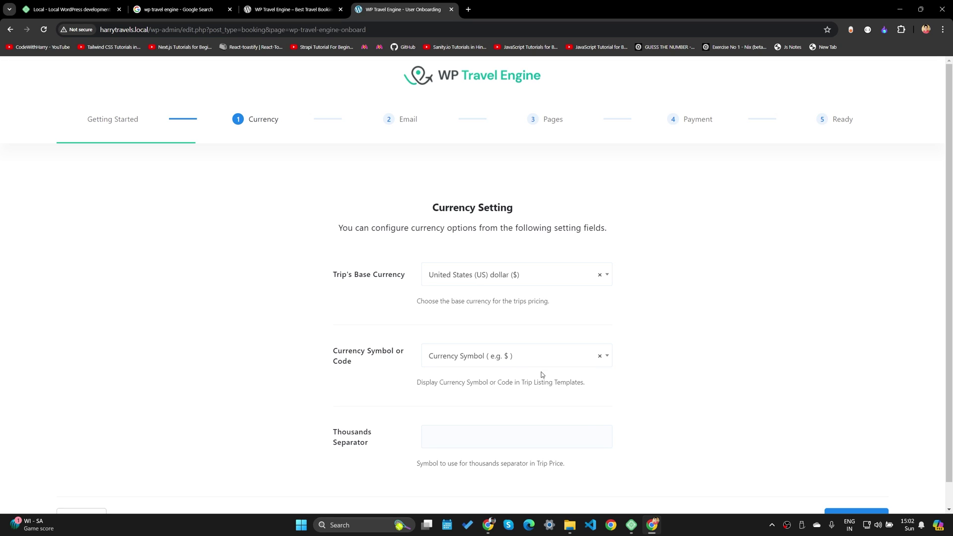
{"action": "left_click", "coordinate": [495, 446]}
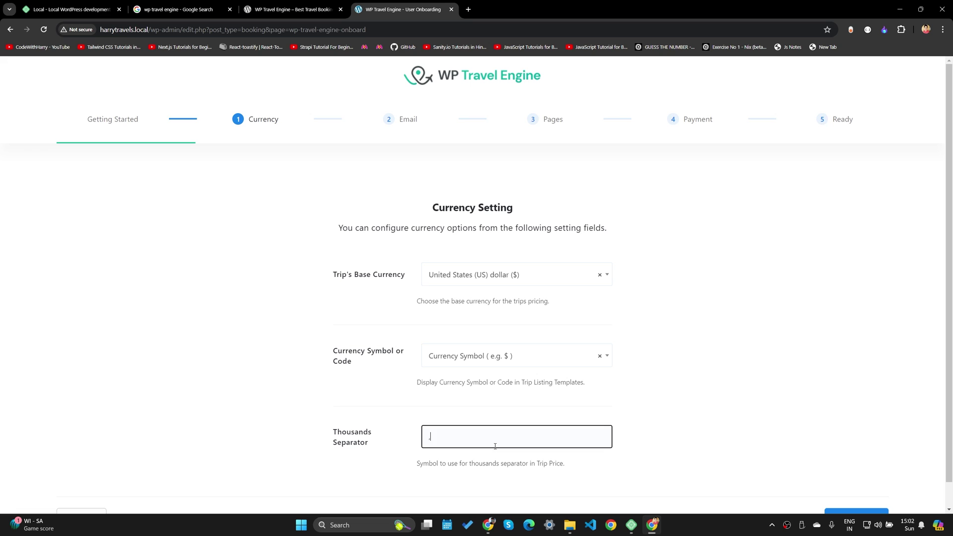
{"action": "scroll", "coordinate": [495, 446], "scroll_direction": "down", "scroll_amount": 1}
{"action": "left_click", "coordinate": [854, 492]}
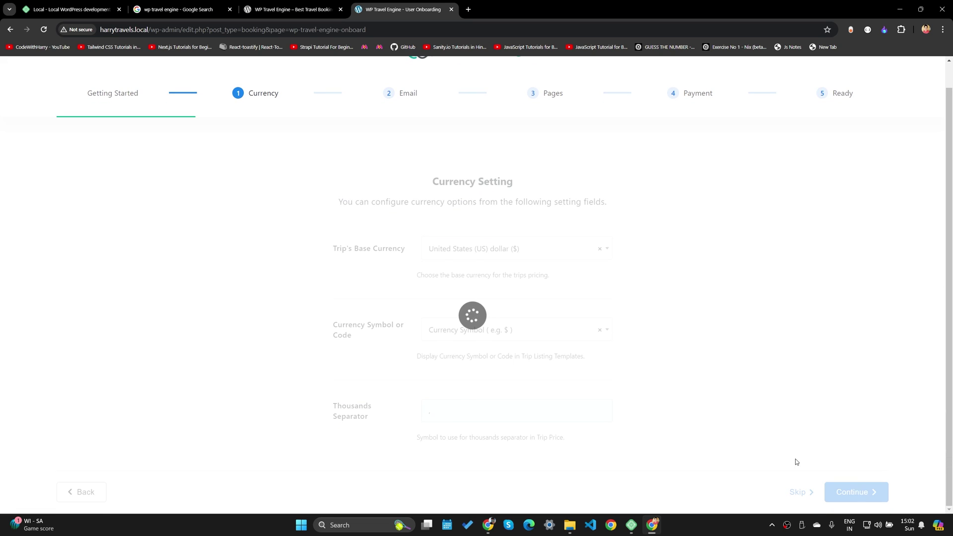
{"action": "left_click_drag", "start_coordinate": [331, 283], "coordinate": [431, 284]}
Replace the Sales Notification Emails address with the owner's email address
{"action": "left_click", "coordinate": [489, 372]}
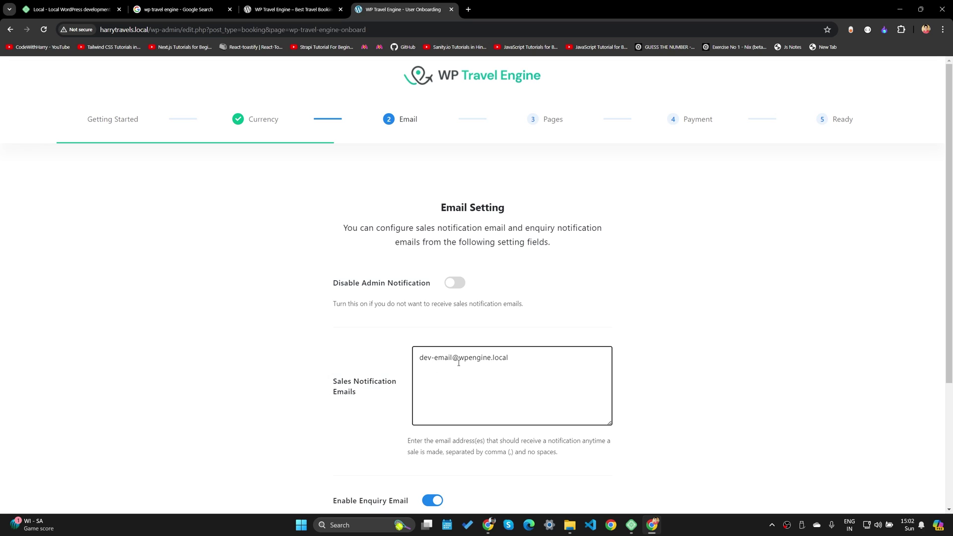
{"action": "left_click_drag", "start_coordinate": [512, 357], "coordinate": [343, 326]}
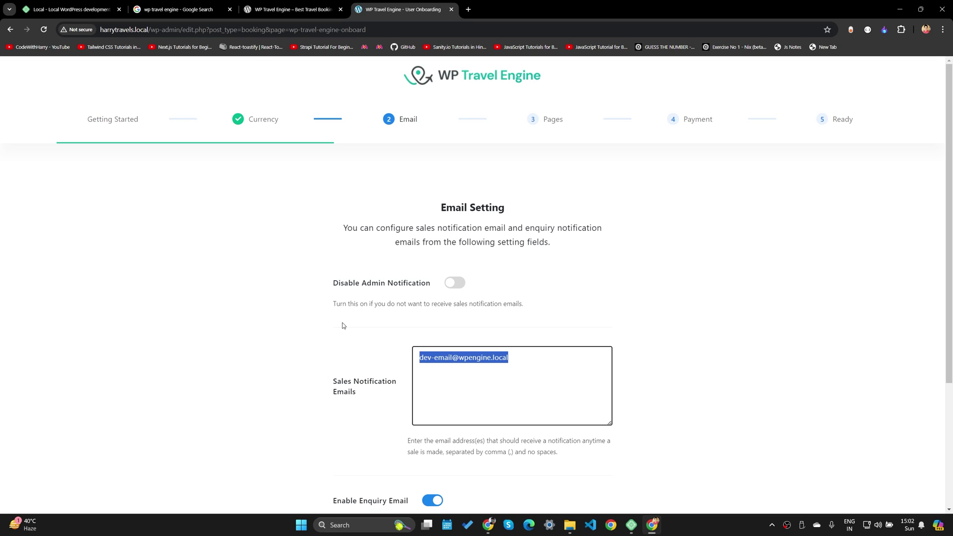
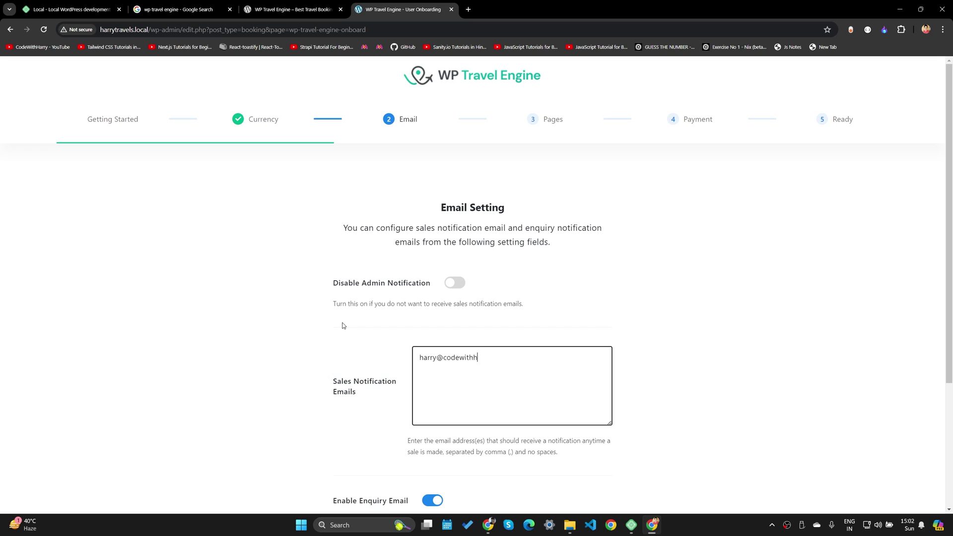
{"action": "left_click_drag", "start_coordinate": [610, 396], "coordinate": [306, 353]}
{"action": "left_click", "coordinate": [552, 388]}
{"action": "triple_click", "coordinate": [356, 387]}
{"action": "left_click", "coordinate": [374, 404]}
{"action": "scroll", "coordinate": [449, 287], "scroll_direction": "down", "scroll_amount": 3}
Paste the same address into From Email and save the email settings
{"action": "left_click", "coordinate": [455, 402]}
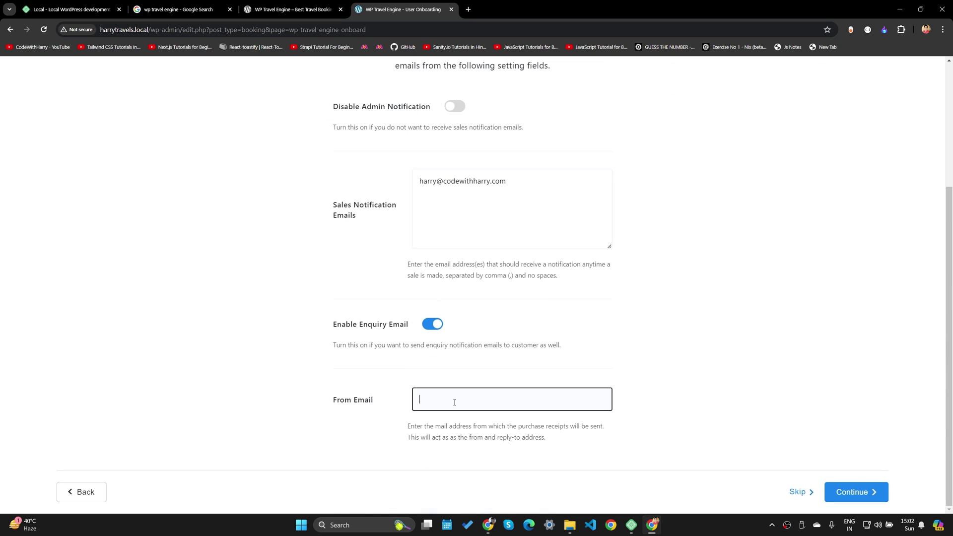
{"action": "left_click_drag", "start_coordinate": [514, 186], "coordinate": [230, 197]}
{"action": "key", "text": "ctrl+c"}
{"action": "left_click", "coordinate": [455, 397]}
{"action": "key", "text": "ctrl+v"}
{"action": "left_click", "coordinate": [844, 491]}
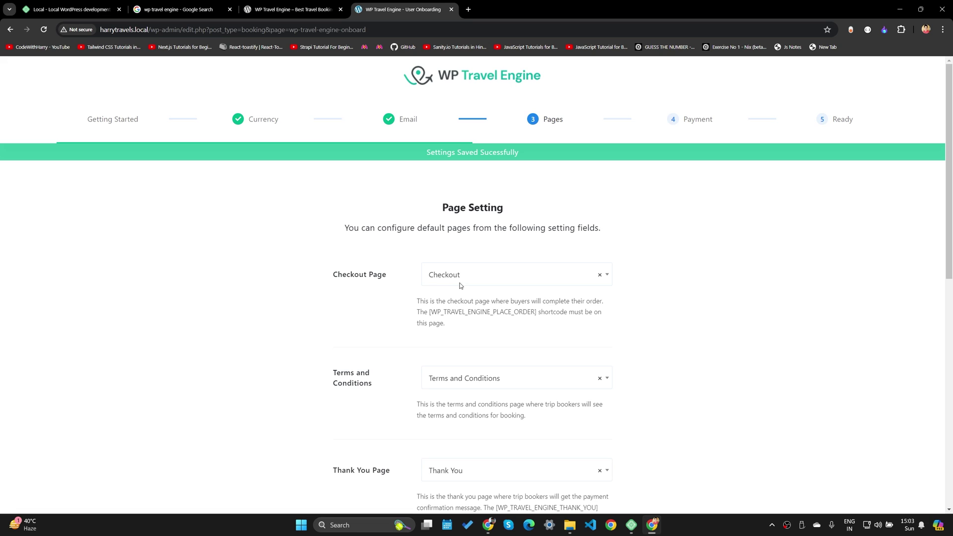
Keep the default pages and continue past the Pages step
{"action": "scroll", "coordinate": [503, 391], "scroll_direction": "down", "scroll_amount": 1}
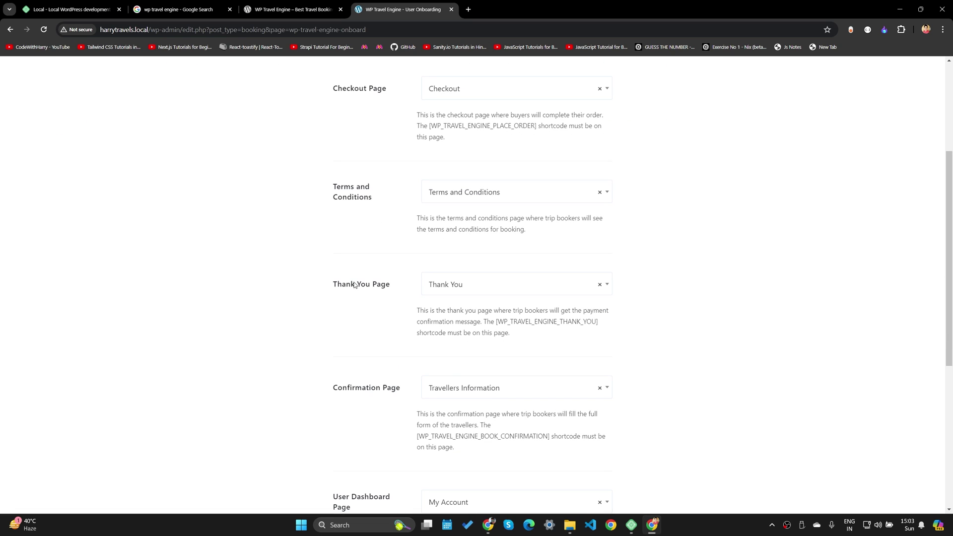
{"action": "scroll", "coordinate": [510, 404], "scroll_direction": "down", "scroll_amount": 1}
{"action": "scroll", "coordinate": [512, 367], "scroll_direction": "down", "scroll_amount": 5}
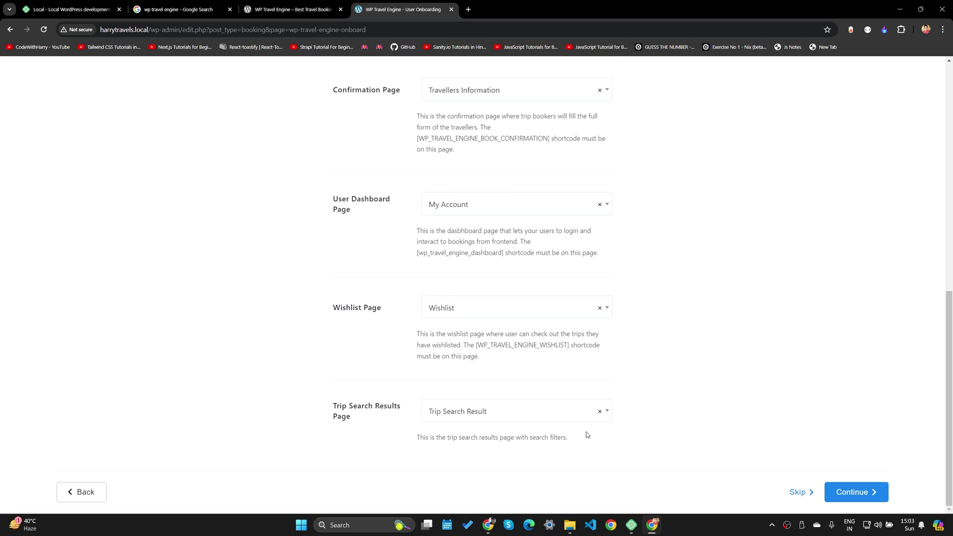
{"action": "left_click", "coordinate": [851, 493]}
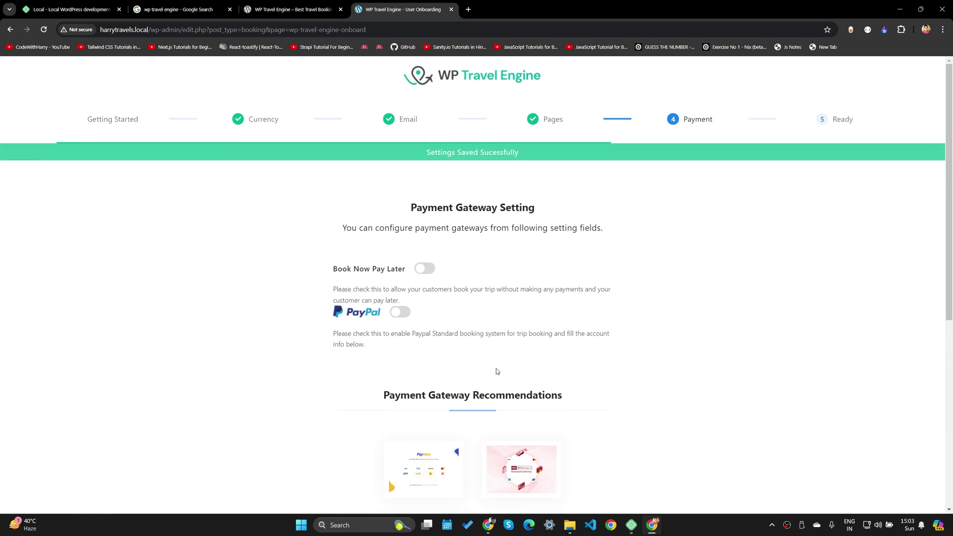
Enable Book Now Pay Later and finish the setup wizard
{"action": "left_click", "coordinate": [425, 268]}
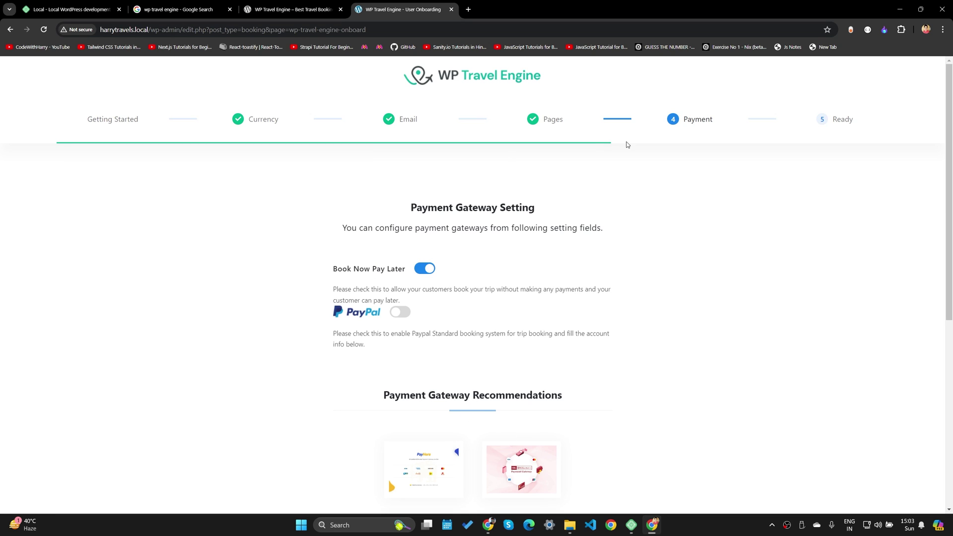
{"action": "scroll", "coordinate": [479, 359], "scroll_direction": "down", "scroll_amount": 6}
{"action": "scroll", "coordinate": [474, 374], "scroll_direction": "up", "scroll_amount": 6}
{"action": "left_click_drag", "start_coordinate": [493, 289], "coordinate": [624, 288]}
{"action": "left_click", "coordinate": [630, 287]}
{"action": "left_click_drag", "start_coordinate": [352, 289], "coordinate": [773, 311]}
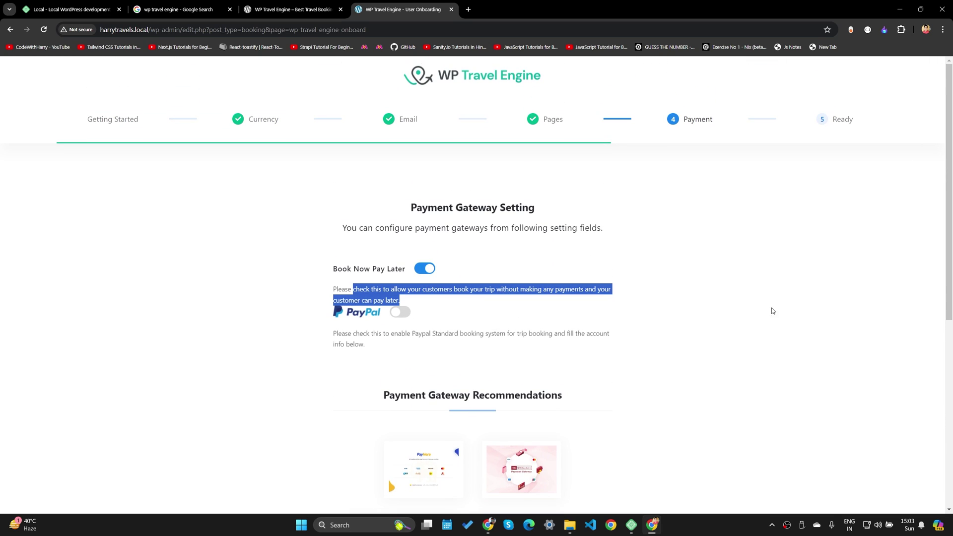
{"action": "left_click", "coordinate": [630, 291]}
{"action": "left_click_drag", "start_coordinate": [630, 292], "coordinate": [459, 275]}
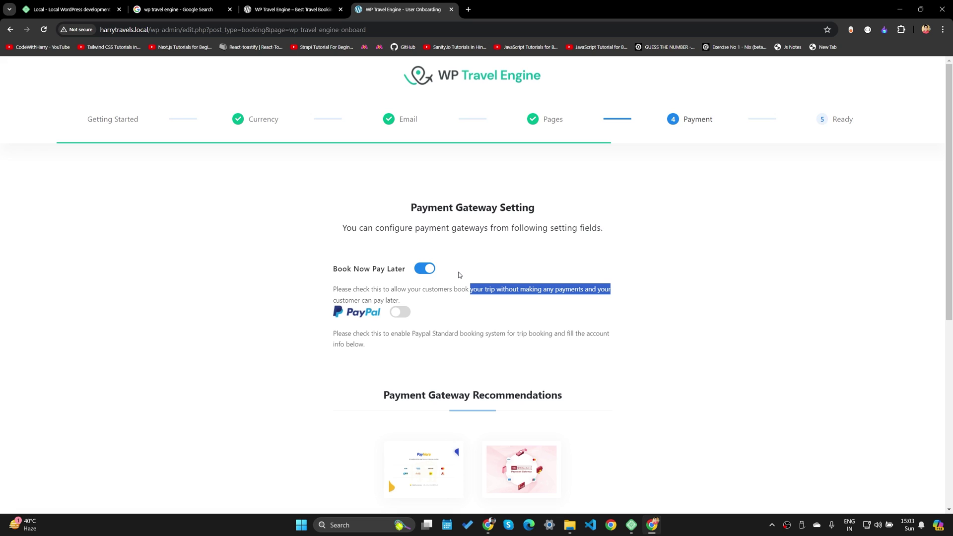
{"action": "scroll", "coordinate": [460, 275], "scroll_direction": "down", "scroll_amount": 7}
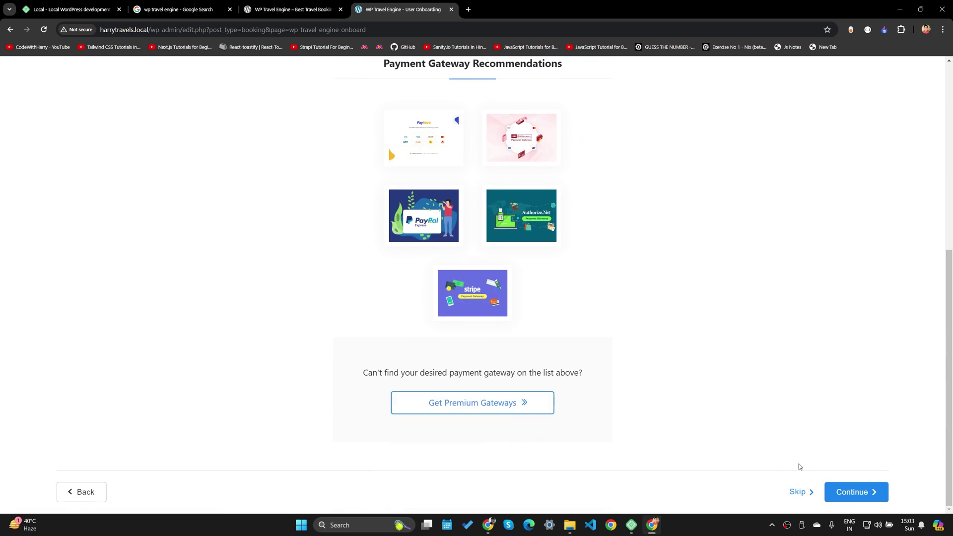
{"action": "left_click", "coordinate": [867, 492]}
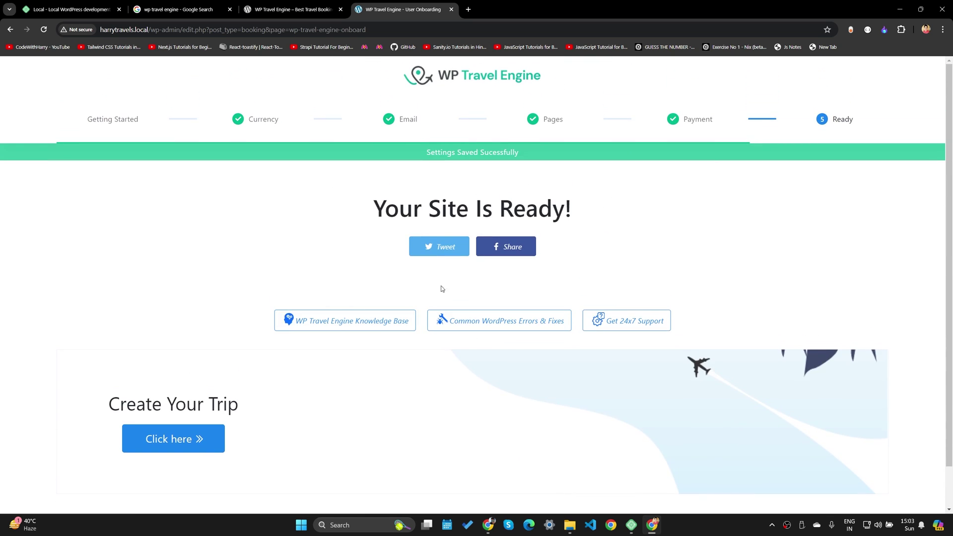
Open a new trip editor from the Create Your Trip section
{"action": "triple_click", "coordinate": [154, 410]}
{"action": "left_click", "coordinate": [368, 397]}
{"action": "scroll", "coordinate": [365, 400], "scroll_direction": "down", "scroll_amount": 1}
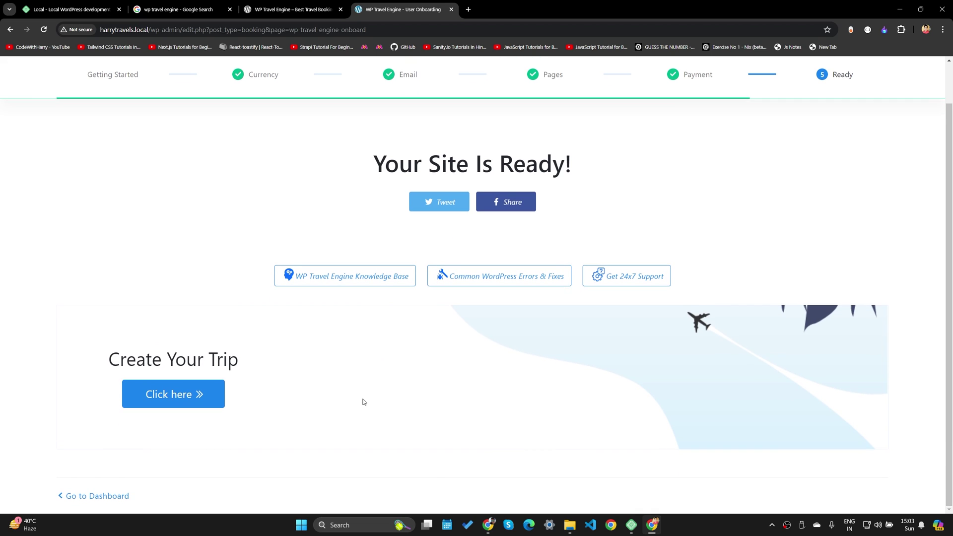
{"action": "scroll", "coordinate": [364, 401], "scroll_direction": "up", "scroll_amount": 1}
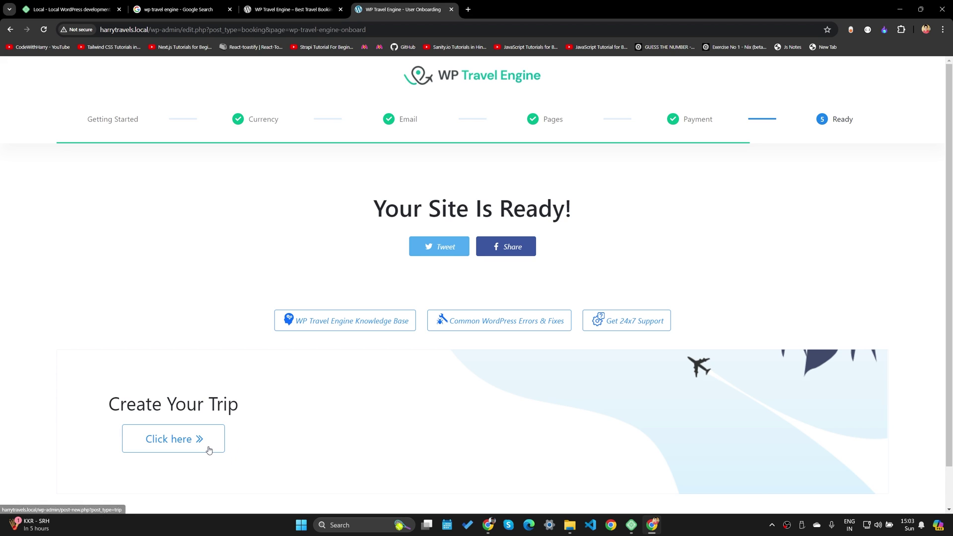
{"action": "left_click", "coordinate": [169, 437]}
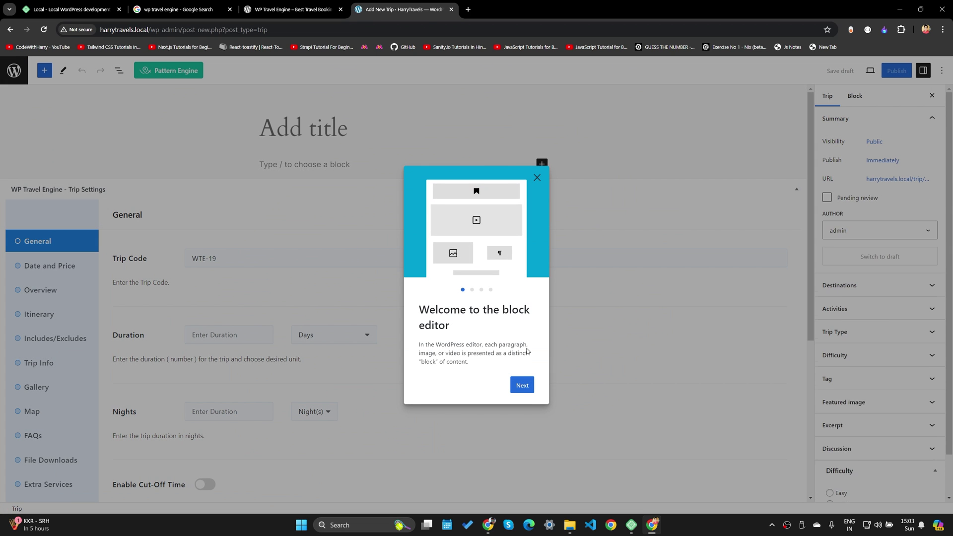
Dismiss the block editor's welcome guide and enter the title 'Rishikesh Trip'
{"action": "left_click", "coordinate": [523, 387]}
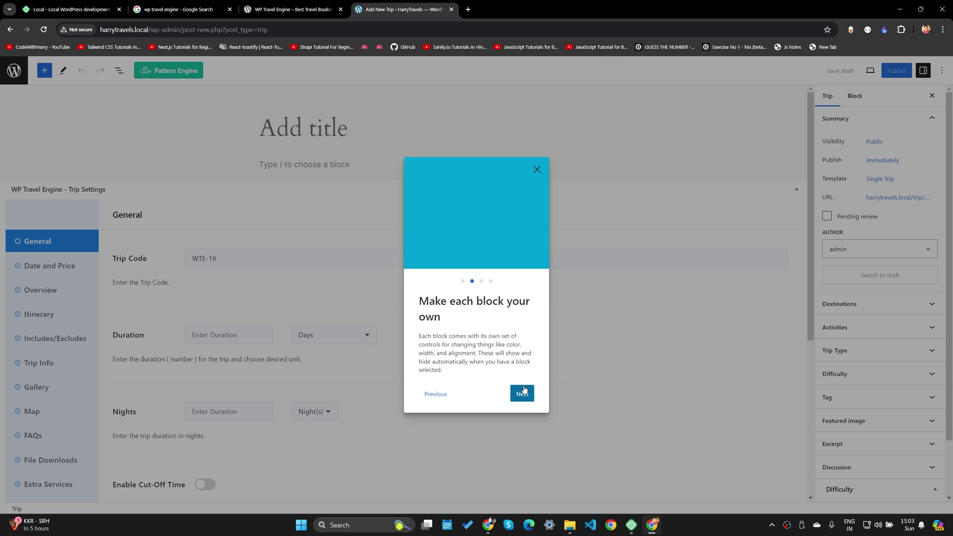
{"action": "left_click", "coordinate": [522, 395]}
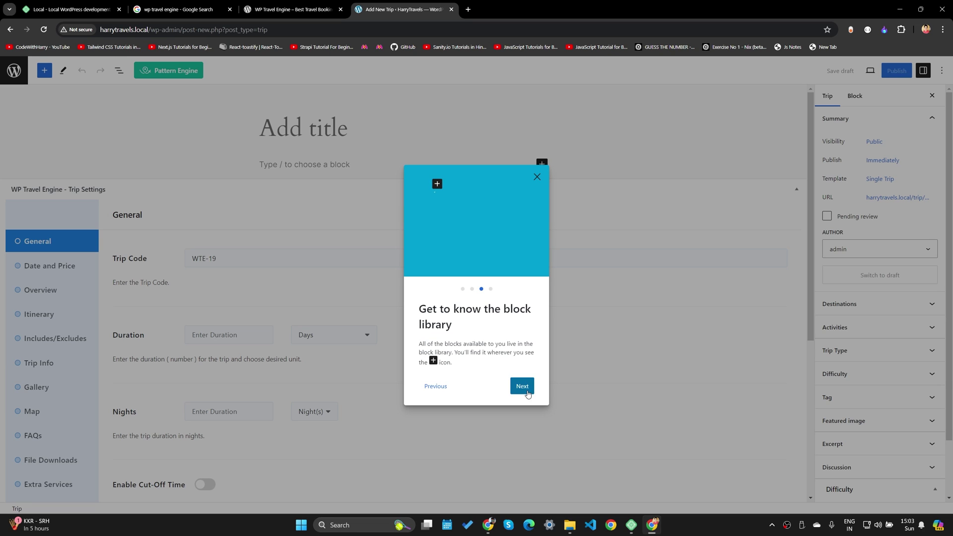
{"action": "left_click", "coordinate": [522, 386]}
{"action": "left_click", "coordinate": [525, 387]}
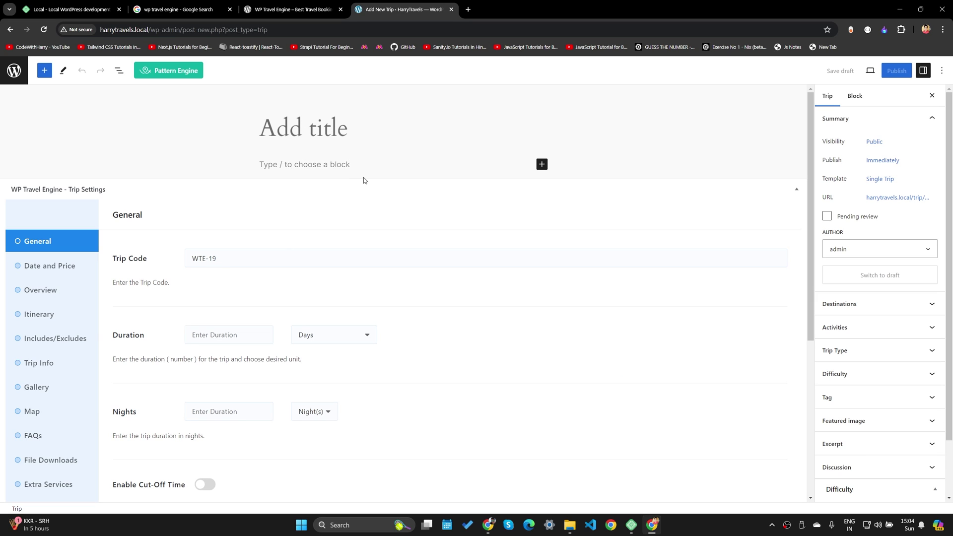
{"action": "type", "text": "Rishikesh Trip"}
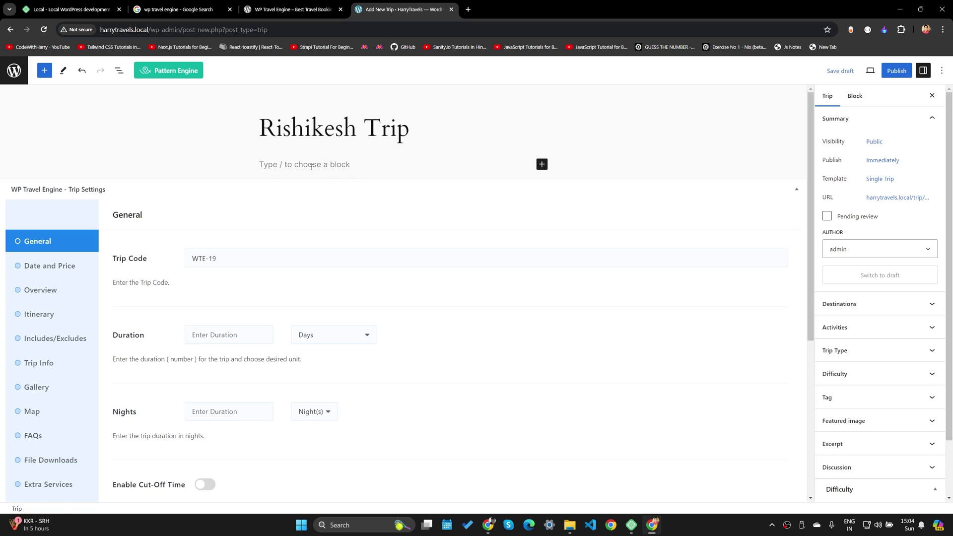
{"action": "key", "text": "Return"}
Replace 'Rishikesh' with 'San Francisco' so the title reads 'San Francisco Trip'
{"action": "left_click_drag", "start_coordinate": [358, 136], "coordinate": [410, 133]}
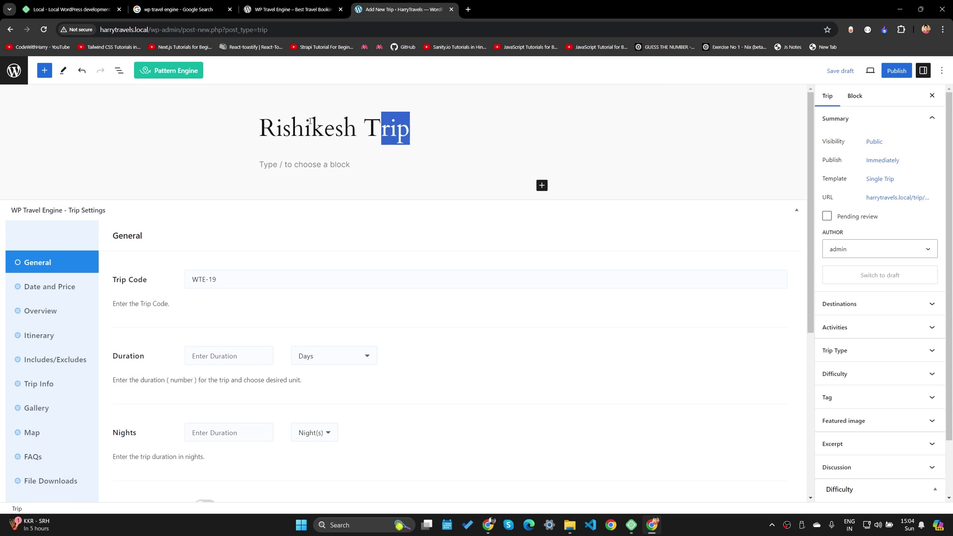
{"action": "left_click", "coordinate": [128, 80]}
{"action": "double_click", "coordinate": [311, 128]}
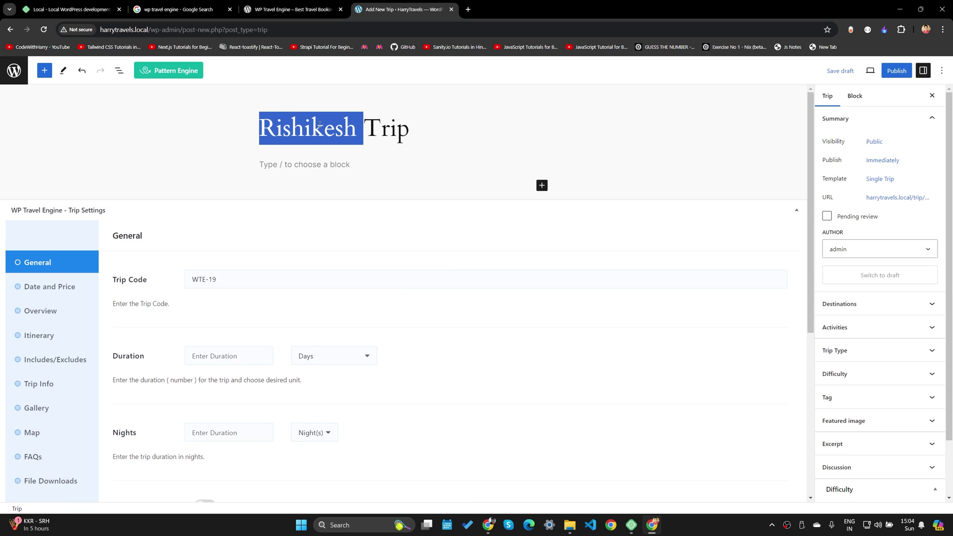
{"action": "type", "text": "San  Francisco"}
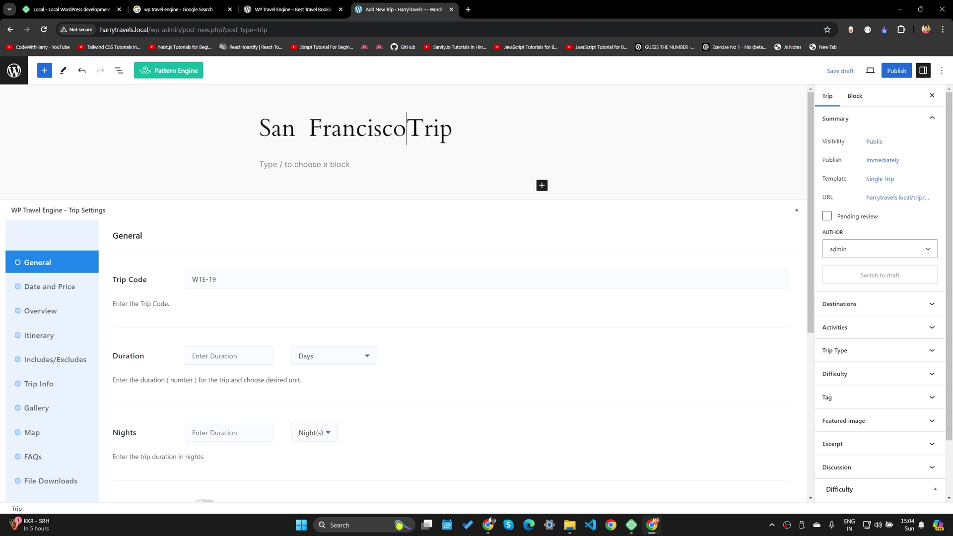
{"action": "double_click", "coordinate": [305, 125]}
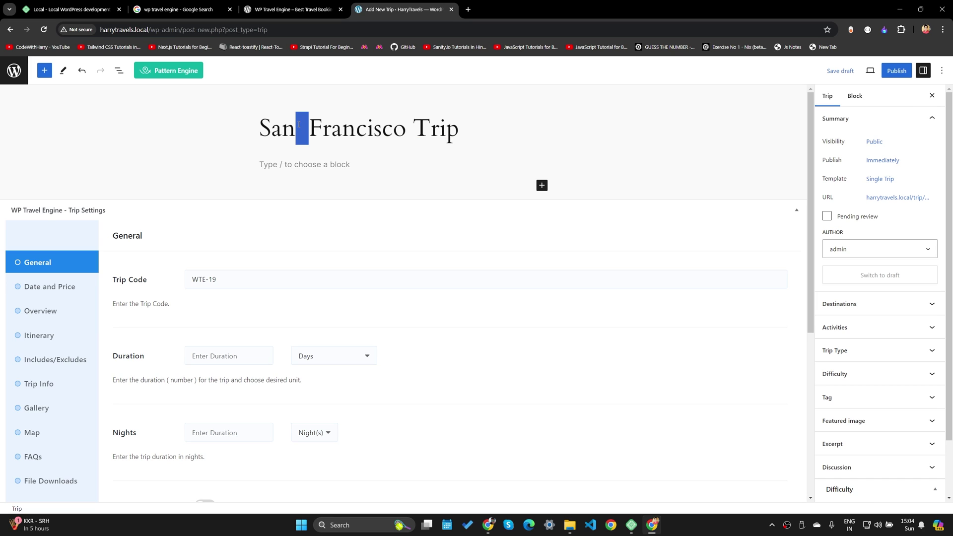
{"action": "key", "text": "BackSpace"}
{"action": "left_click", "coordinate": [477, 122]}
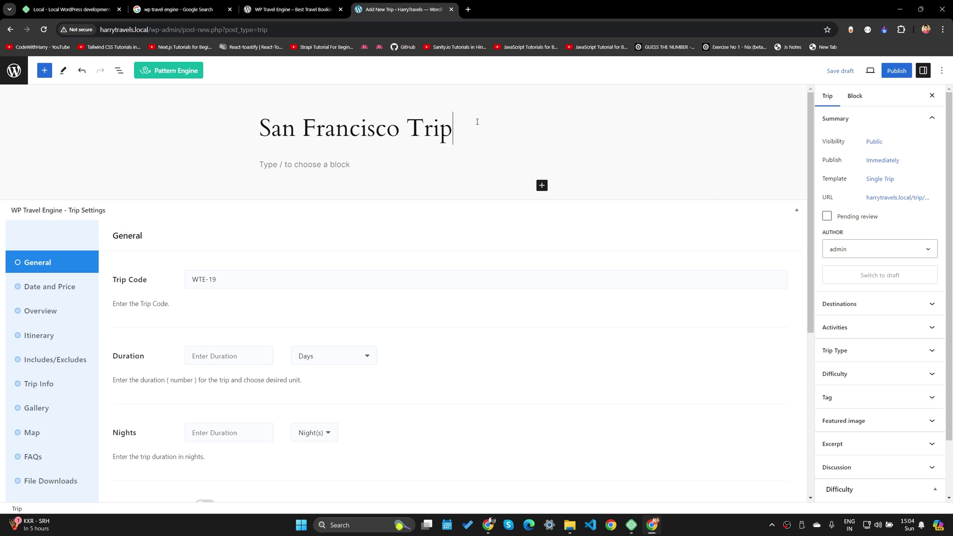
{"action": "key", "text": "ctrl+shift+Left"}
{"action": "key", "text": "Right"}
{"action": "key", "text": "Home"}
{"action": "key", "text": "shift+Right"}
{"action": "key", "text": "shift+Right"}
{"action": "left_click", "coordinate": [468, 128]}
Write the intro about downtown SF and Silicon Valley's Google, Facebook, Linkedin & Oracle office, then save the draft
{"action": "left_click", "coordinate": [376, 154]}
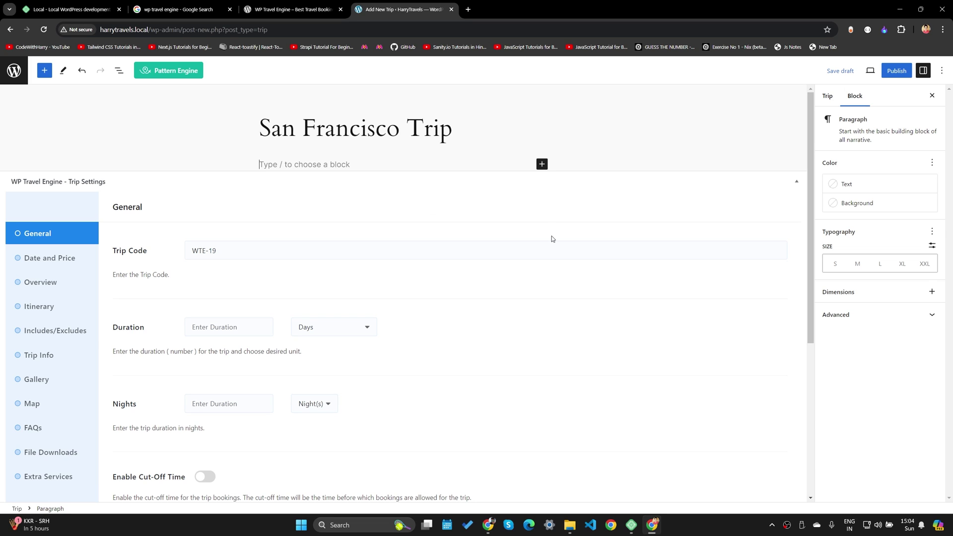
{"action": "type", "text": "I am going "}
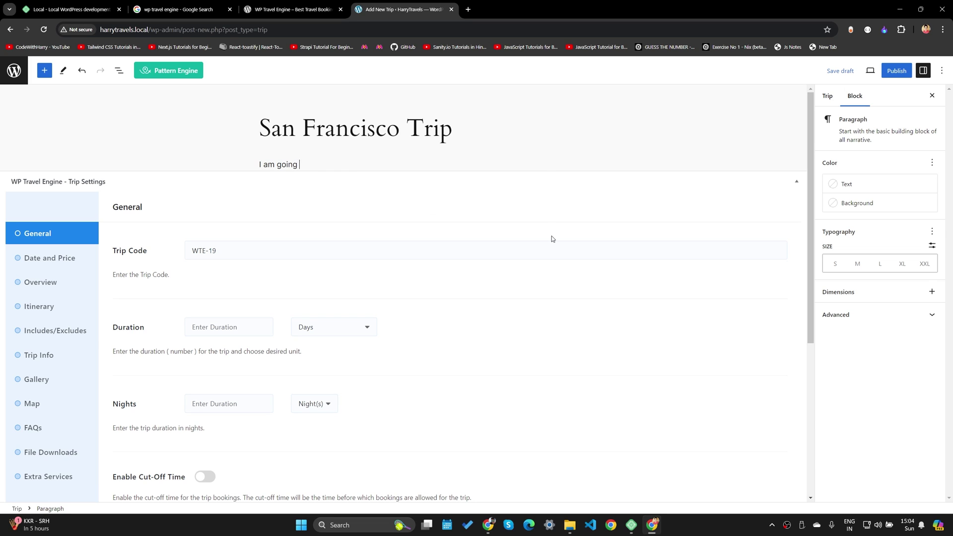
{"action": "type", "text": "to show you around downto"}
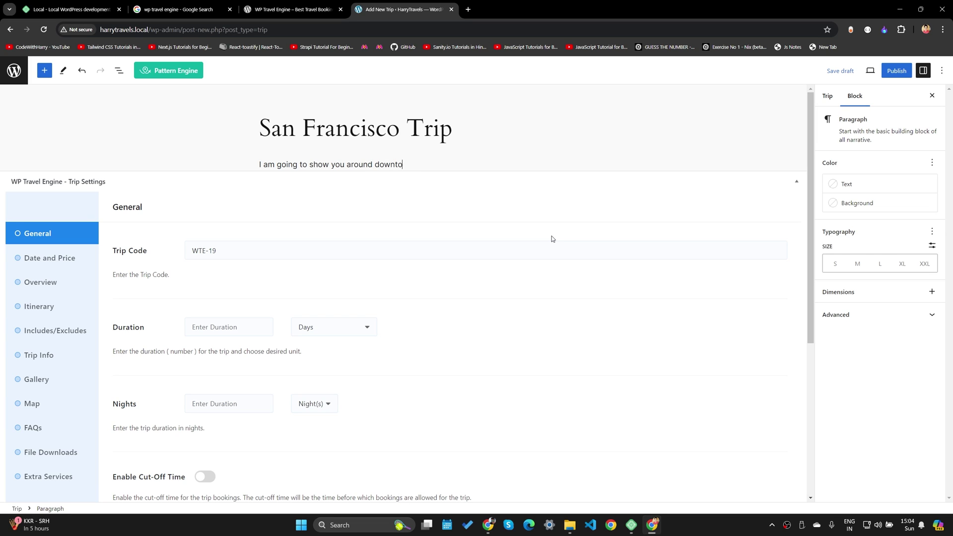
{"action": "type", "text": "wn SF and we are going to to go to the sili"}
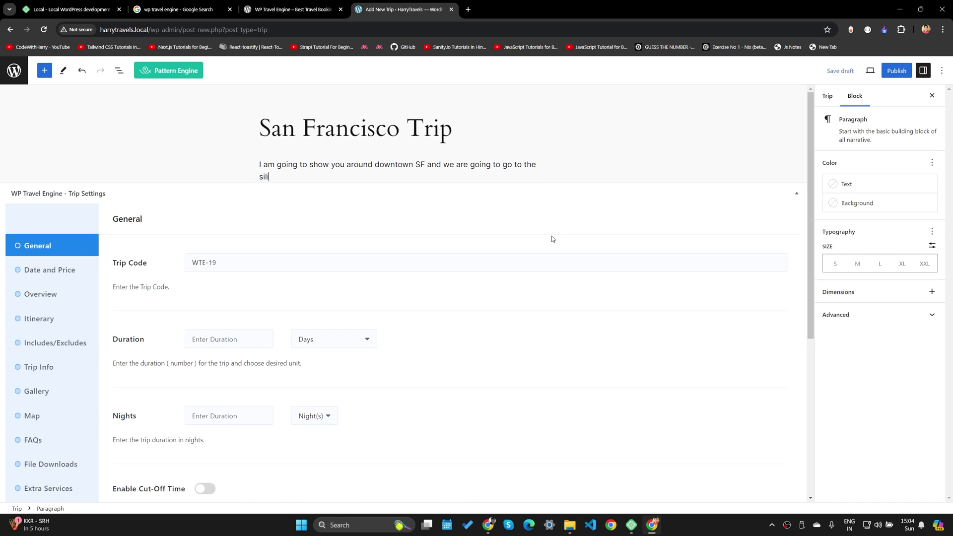
{"action": "type", "text": "con v"}
{"action": "key", "text": "BackSpace"}
{"action": "key", "text": "BackSpace"}
{"action": "key", "text": "BackSpace"}
{"action": "key", "text": "BackSpace"}
{"action": "key", "text": "BackSpace"}
{"action": "type", "text": "con vallye"}
{"action": "key", "text": "BackSpace"}
{"action": "key", "text": "BackSpace"}
{"action": "key", "text": "BackSpace"}
{"action": "type", "text": "ey to the Google , Facebook"}
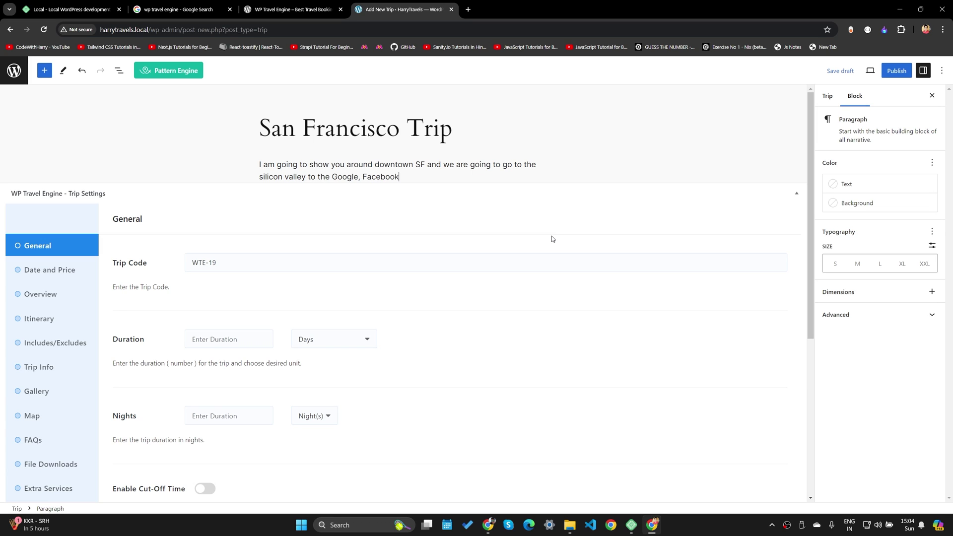
{"action": "type", "text": ", Linkedin & Oracle office"}
{"action": "key", "text": "ctrl+s"}
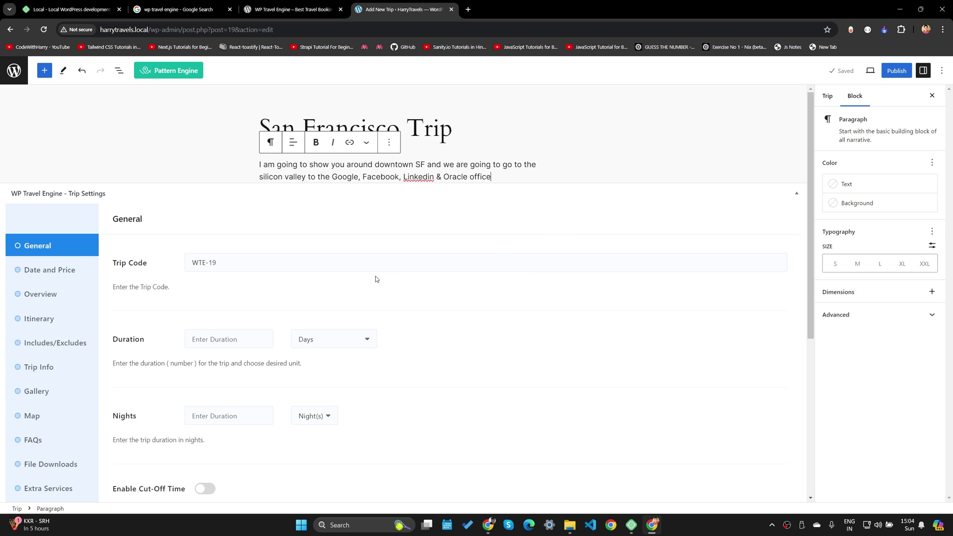
Look through the File Downloads and Itinerary tabs, then return to General trip settings
{"action": "scroll", "coordinate": [430, 186], "scroll_direction": "down", "scroll_amount": 5}
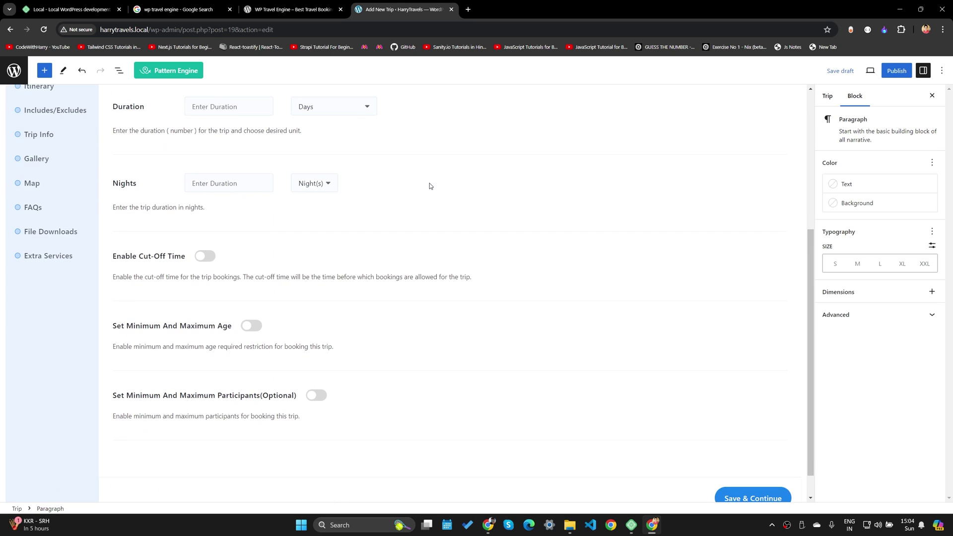
{"action": "scroll", "coordinate": [341, 334], "scroll_direction": "up", "scroll_amount": 6}
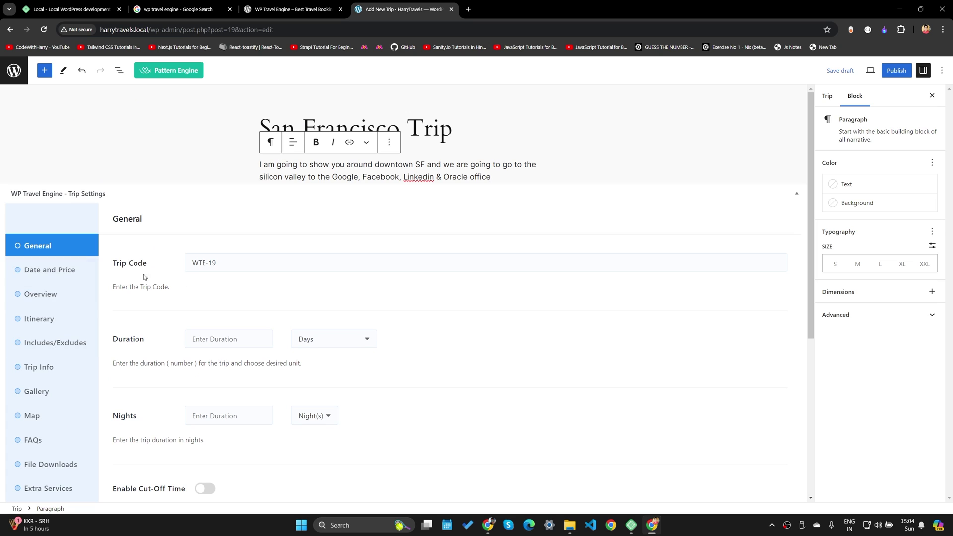
{"action": "left_click", "coordinate": [50, 460]}
{"action": "left_click", "coordinate": [39, 314]}
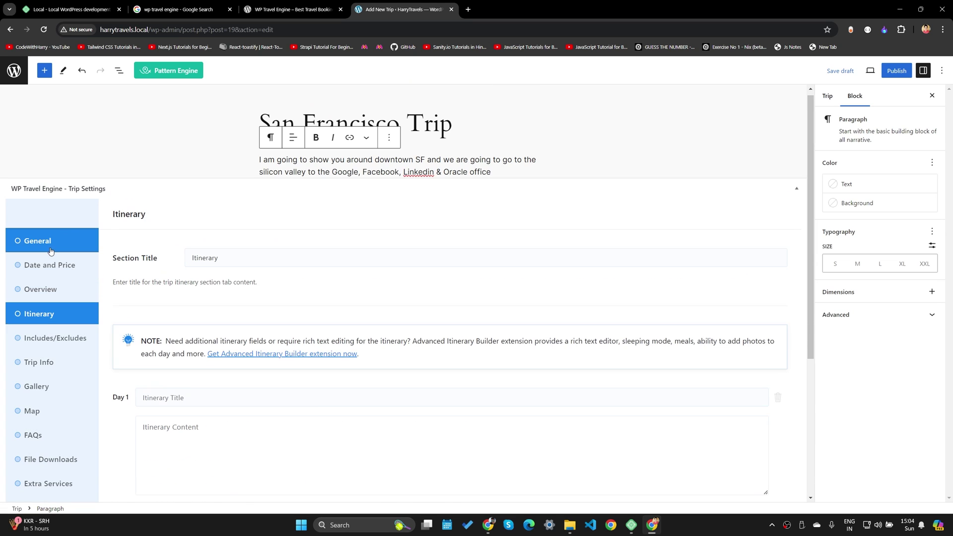
{"action": "left_click", "coordinate": [38, 241]}
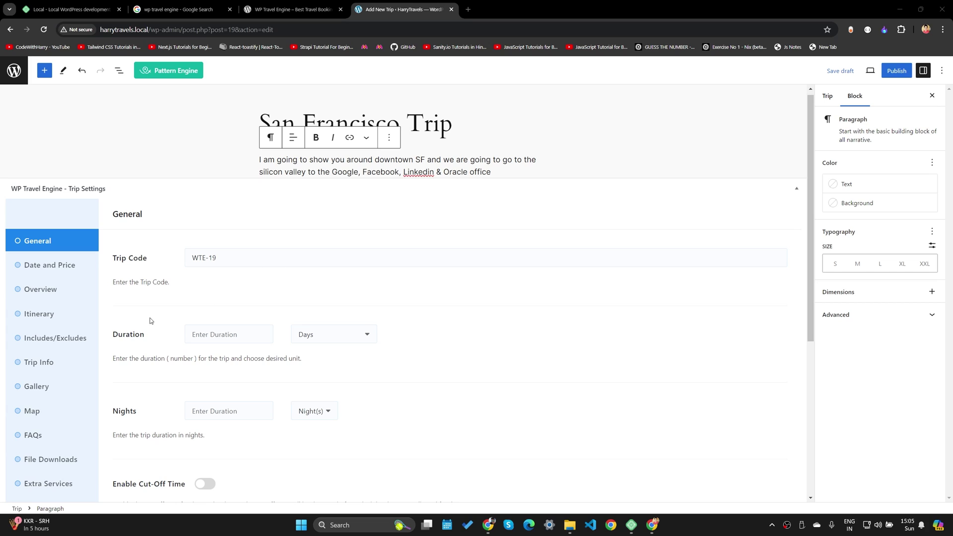
Enter a trip duration of 10 days and 10 nights
{"action": "left_click", "coordinate": [264, 334]}
{"action": "type", "text": "10"}
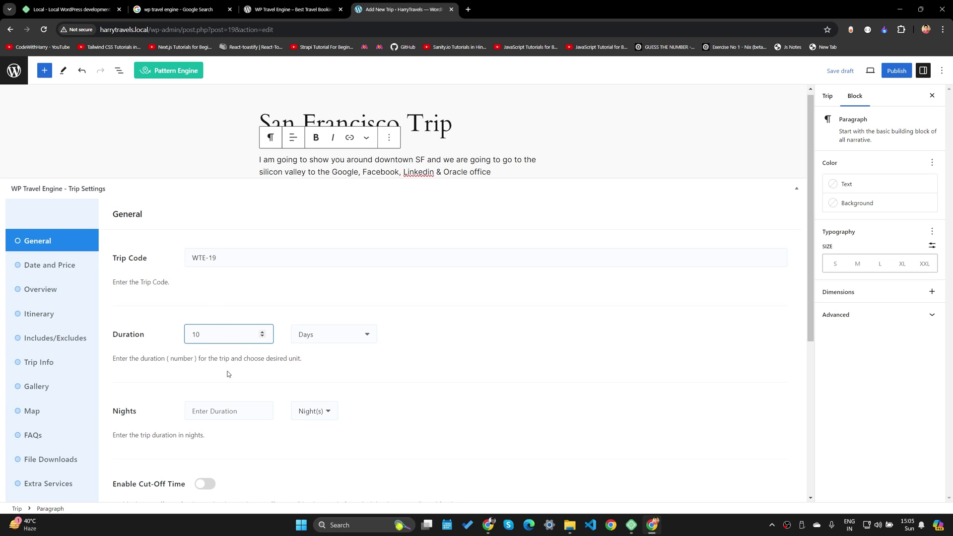
{"action": "left_click", "coordinate": [246, 410]}
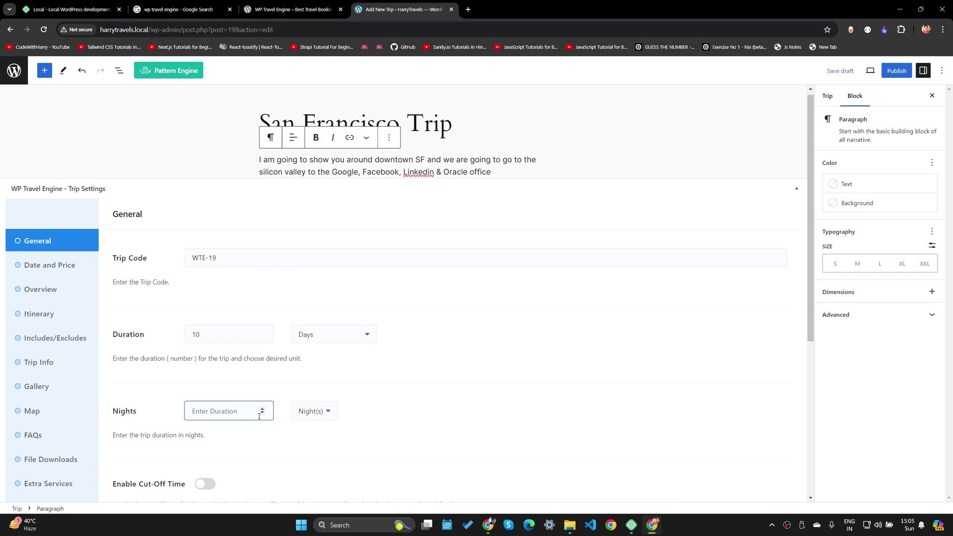
{"action": "type", "text": "10"}
{"action": "scroll", "coordinate": [201, 425], "scroll_direction": "down", "scroll_amount": 5}
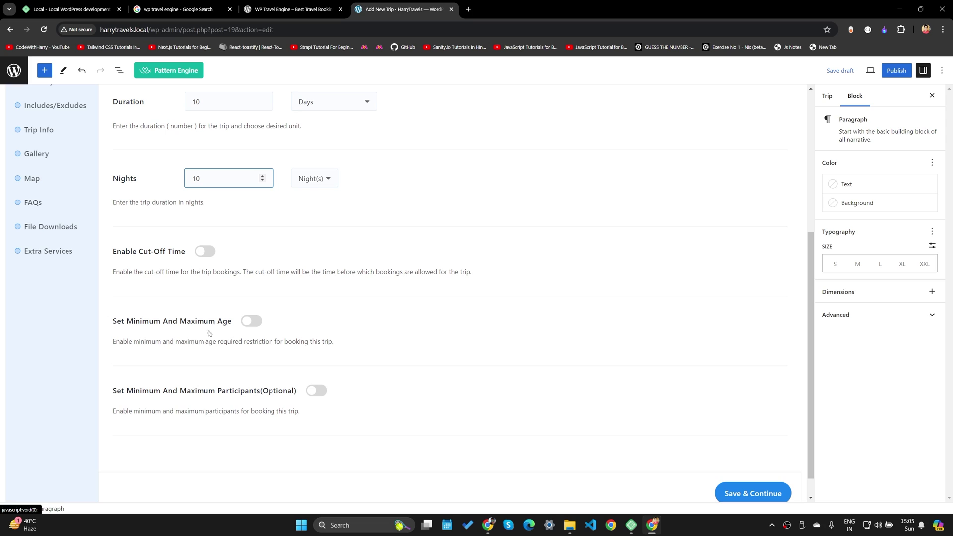
{"action": "left_click_drag", "start_coordinate": [133, 342], "coordinate": [282, 350]}
{"action": "left_click", "coordinate": [359, 347]}
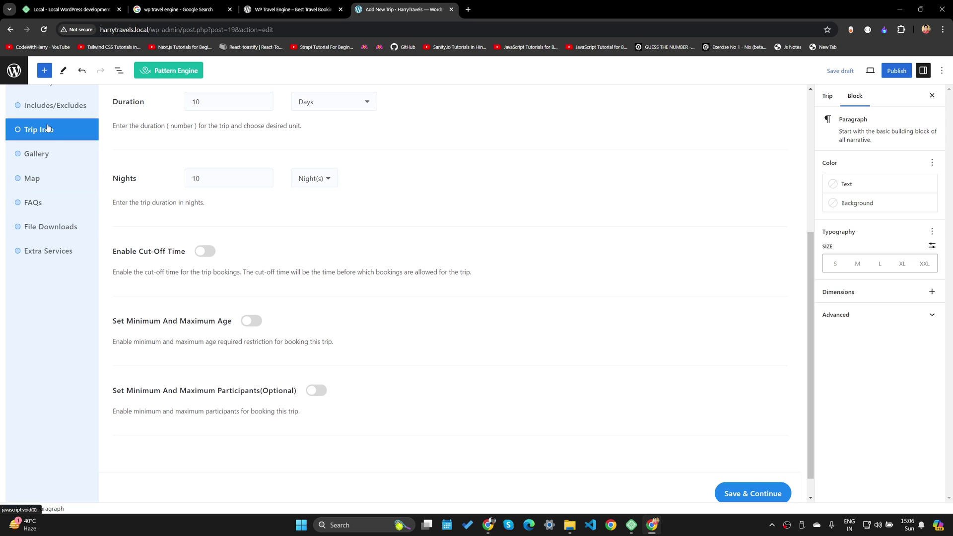
{"action": "scroll", "coordinate": [76, 245], "scroll_direction": "up", "scroll_amount": 5}
Add a 'Tech Offices' package with a 500 per-person Adult price and save it
{"action": "left_click", "coordinate": [34, 270]}
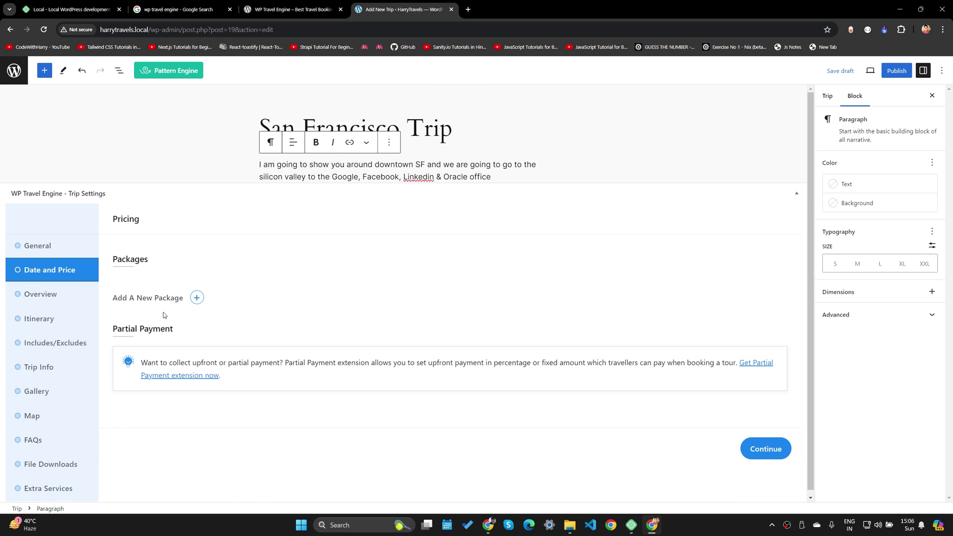
{"action": "left_click", "coordinate": [197, 298]}
{"action": "left_click", "coordinate": [214, 317]}
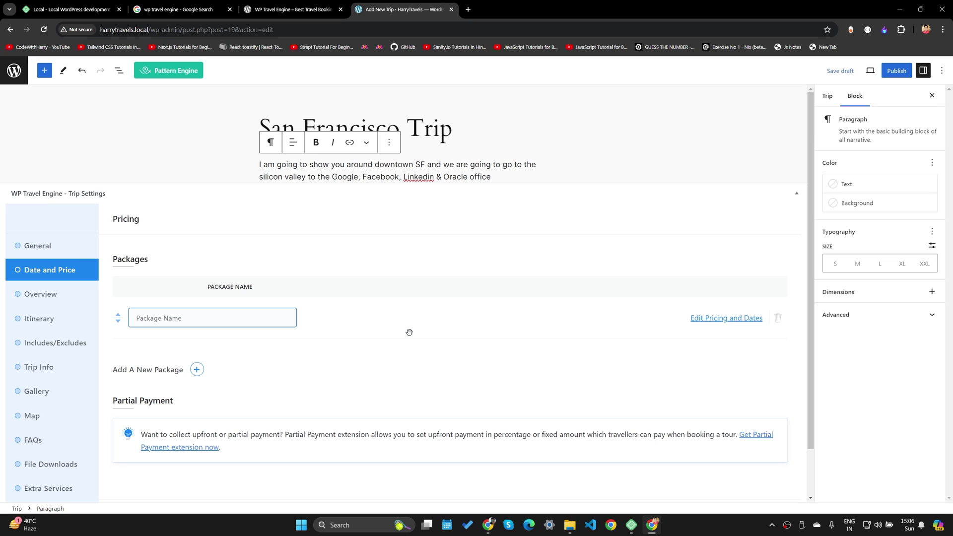
{"action": "type", "text": "Tech Offices"}
{"action": "left_click", "coordinate": [728, 320]}
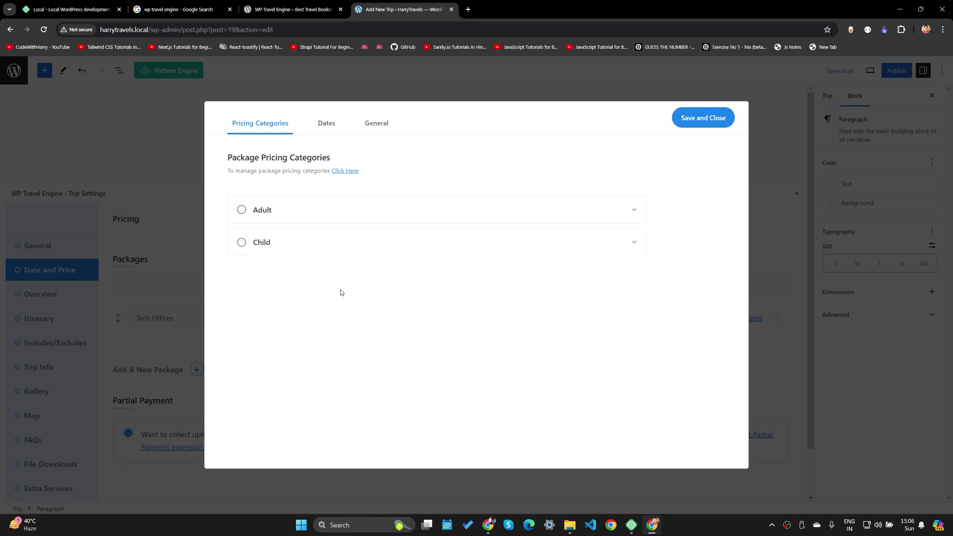
{"action": "left_click", "coordinate": [262, 217]}
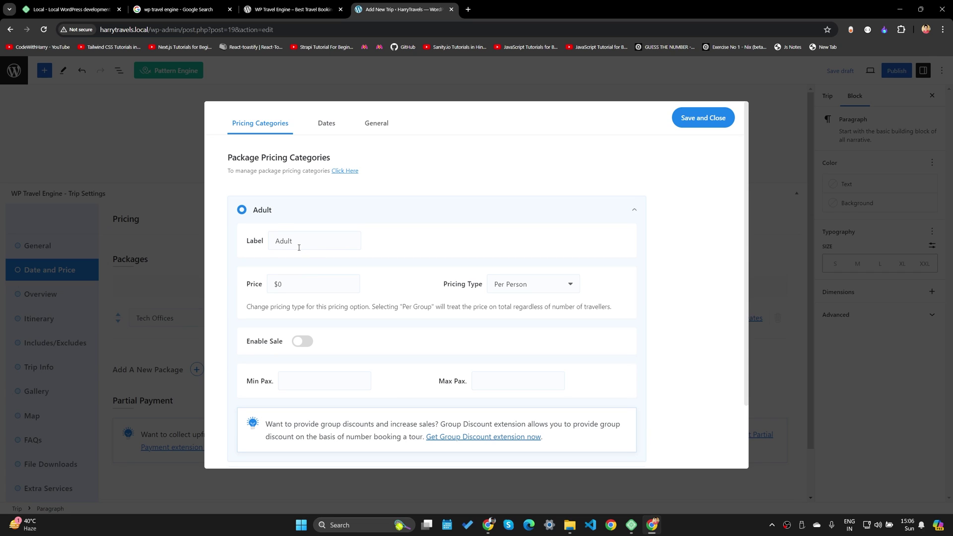
{"action": "left_click", "coordinate": [318, 247]}
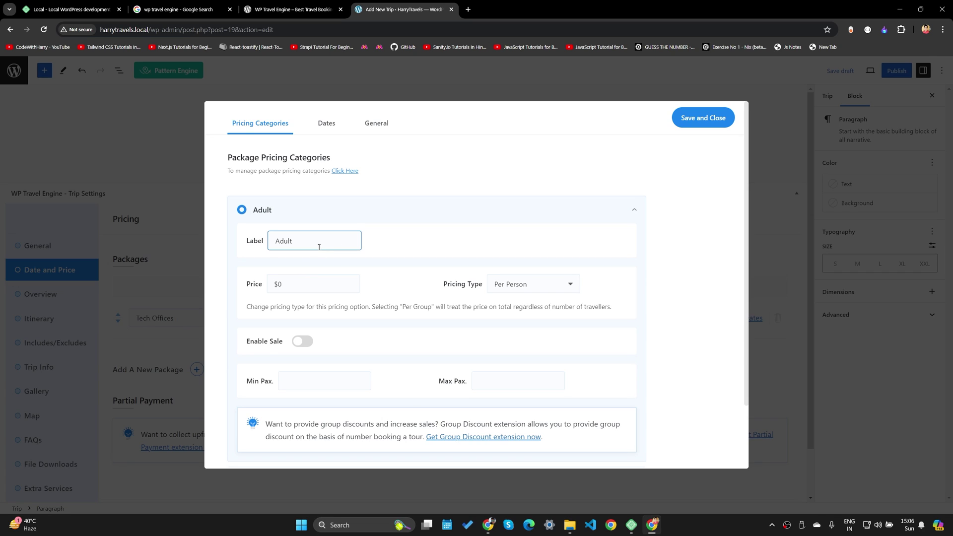
{"action": "left_click", "coordinate": [269, 283]}
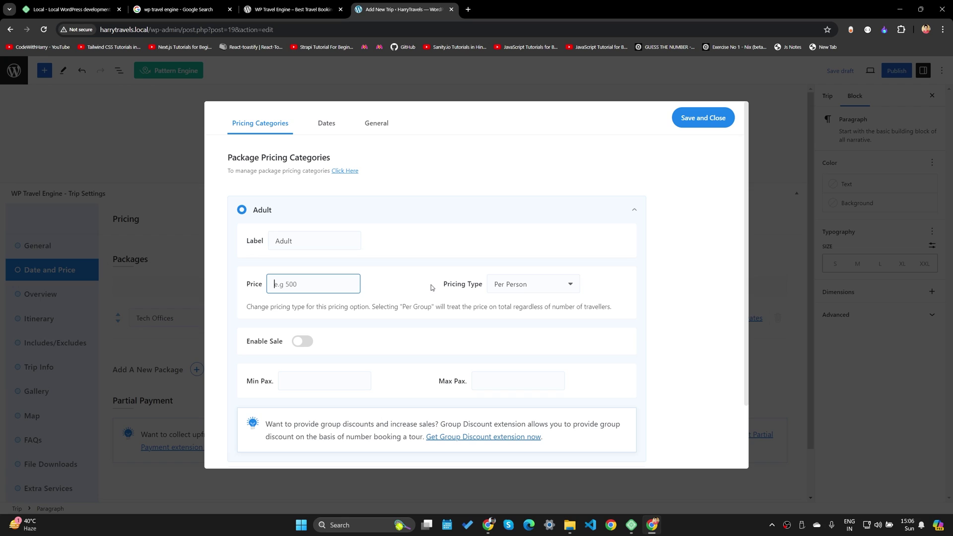
{"action": "type", "text": "500"}
{"action": "left_click", "coordinate": [497, 291]}
{"action": "left_click", "coordinate": [520, 298]}
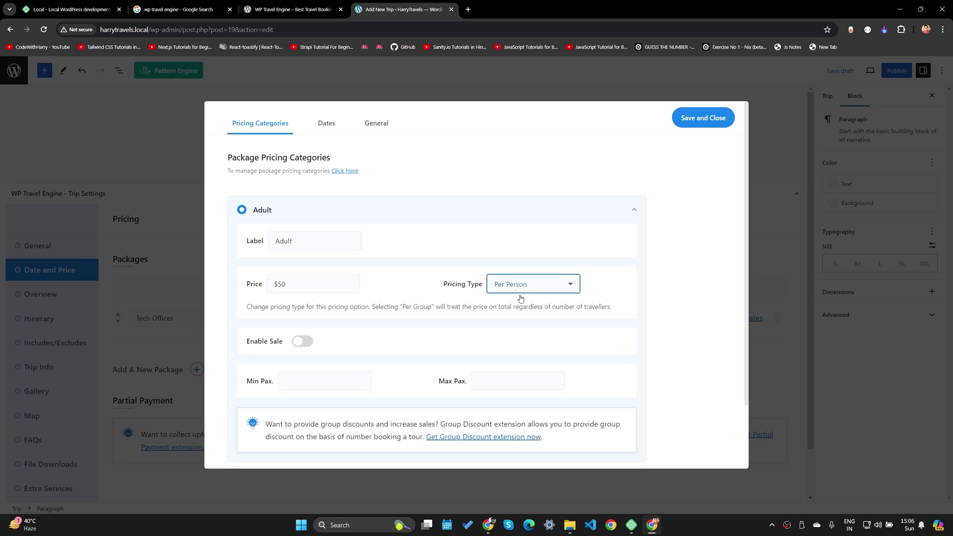
{"action": "left_click", "coordinate": [310, 291]}
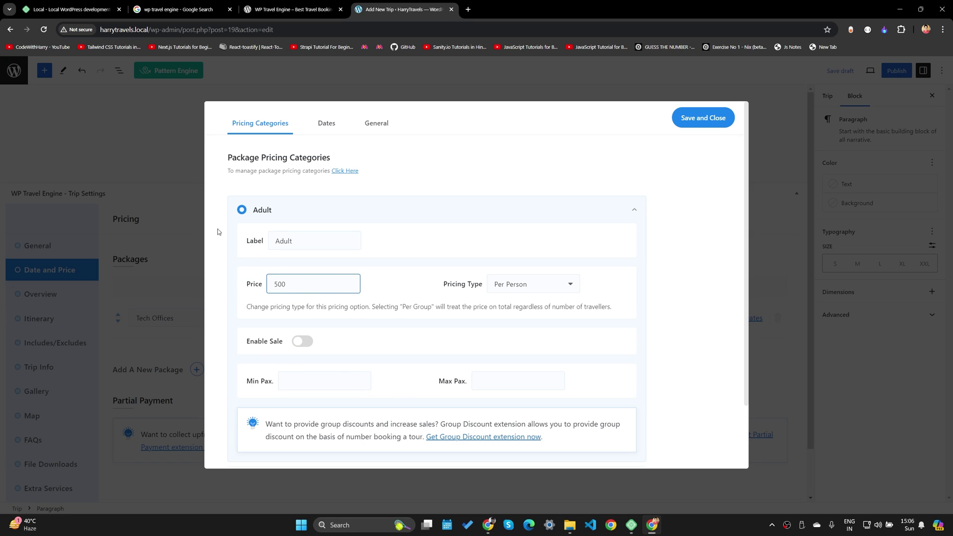
{"action": "left_click", "coordinate": [716, 118]}
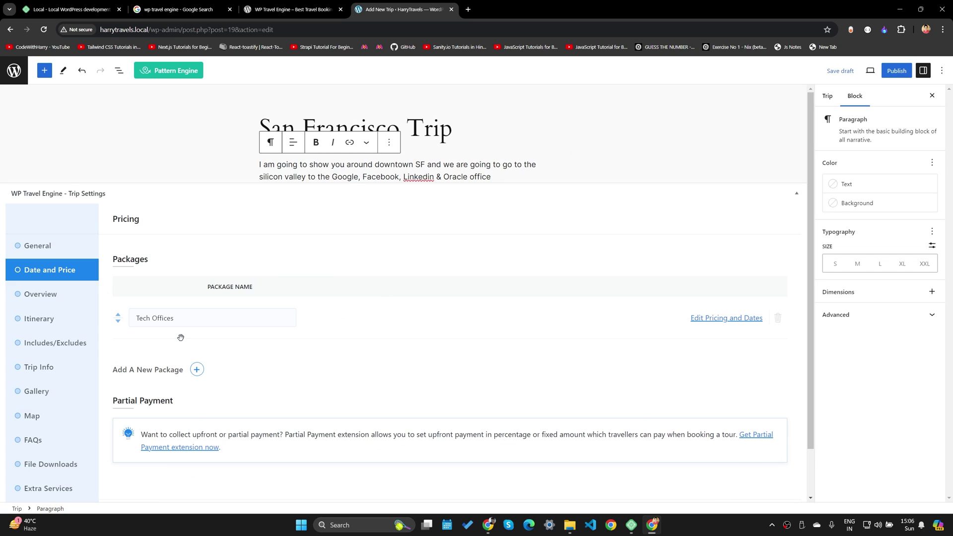
Add a 'DownTown' package with a 500 Adult price and save it
{"action": "left_click", "coordinate": [196, 369]}
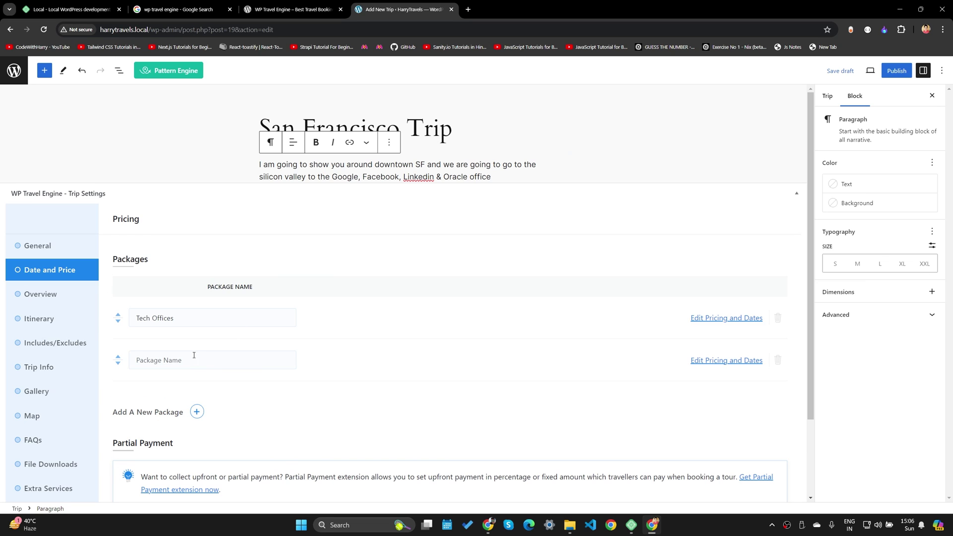
{"action": "type", "text": "DownT"}
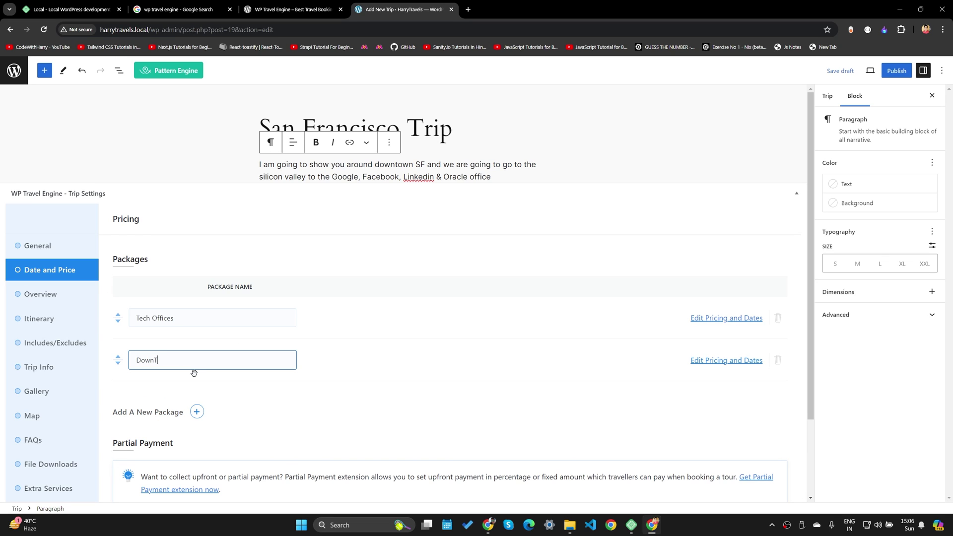
{"action": "type", "text": "own"}
{"action": "left_click", "coordinate": [726, 360]}
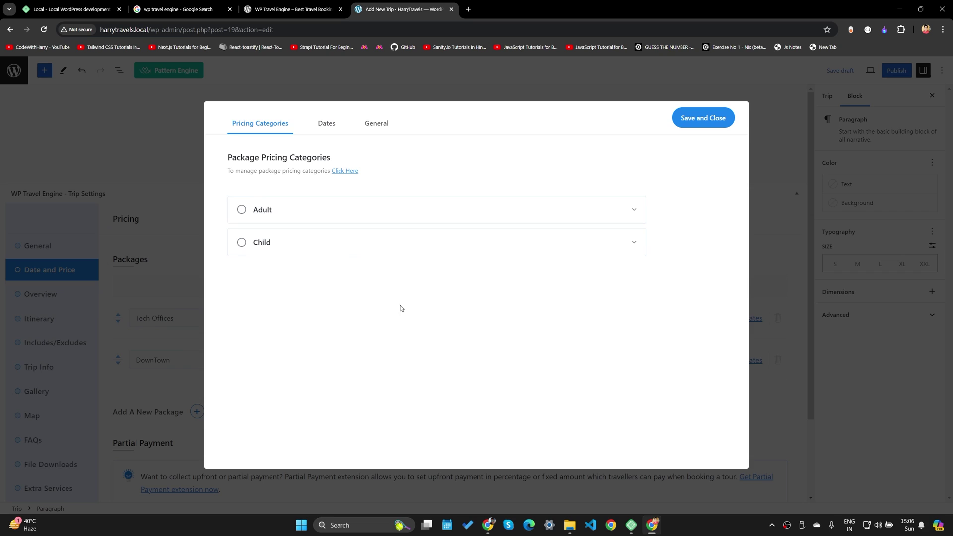
{"action": "left_click", "coordinate": [287, 208]}
{"action": "left_click", "coordinate": [296, 283]}
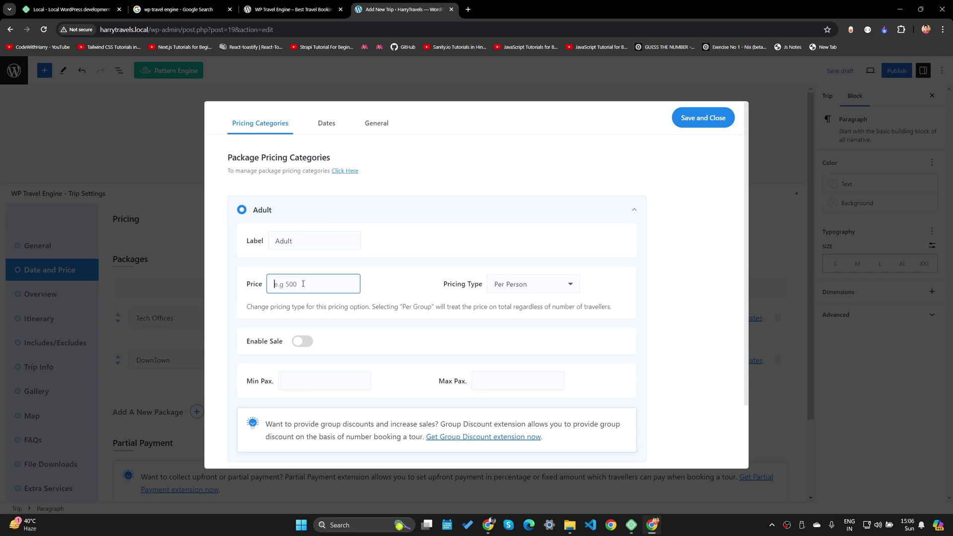
{"action": "type", "text": "500"}
{"action": "left_click", "coordinate": [702, 118]}
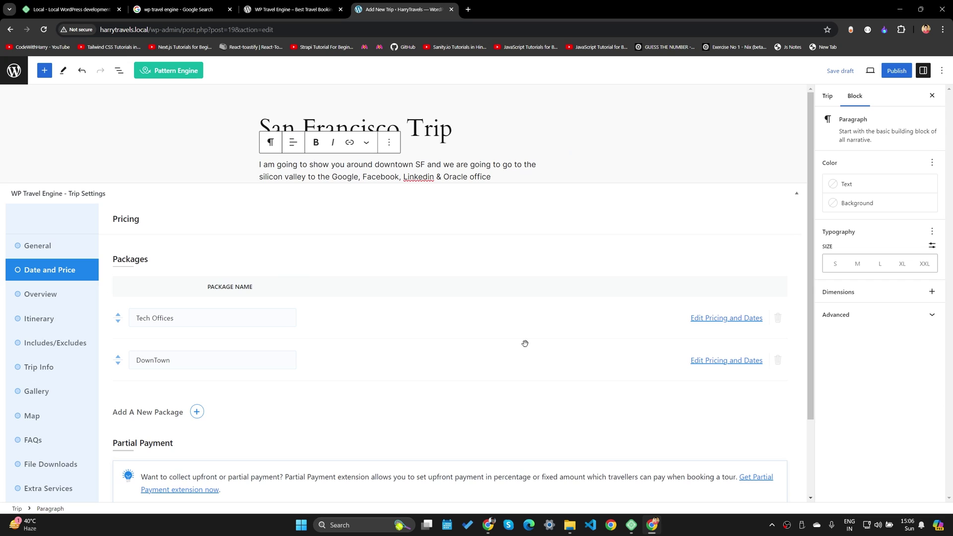
Write the Overview description: 'I am going to show you around San Francisc'
{"action": "left_click", "coordinate": [31, 294]}
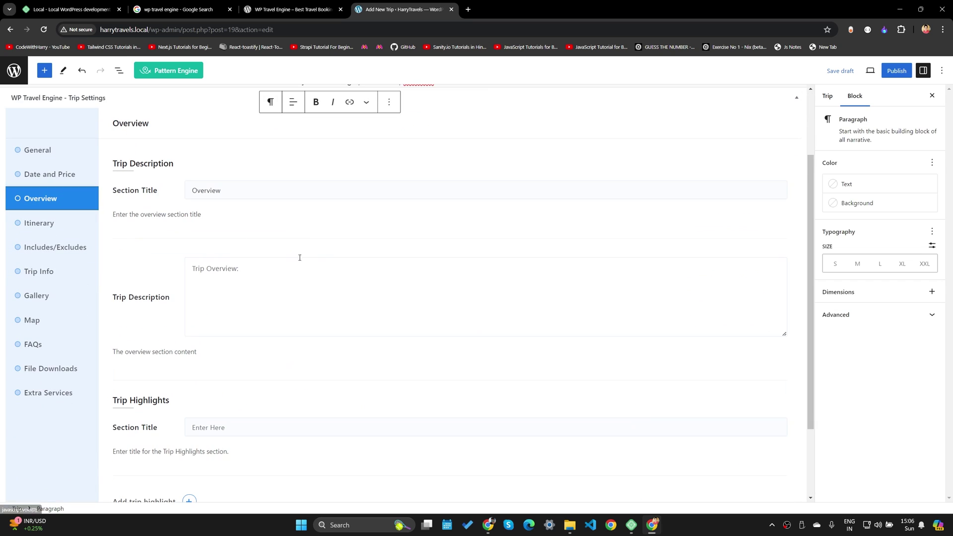
{"action": "left_click", "coordinate": [288, 194]}
{"action": "key", "text": "ctrl+a"}
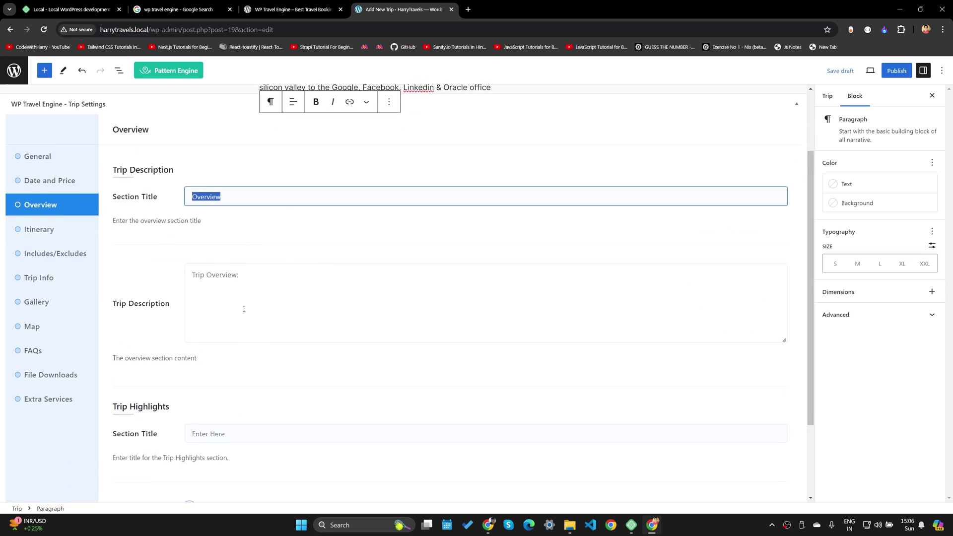
{"action": "left_click", "coordinate": [264, 396]}
{"action": "scroll", "coordinate": [267, 383], "scroll_direction": "down", "scroll_amount": 3}
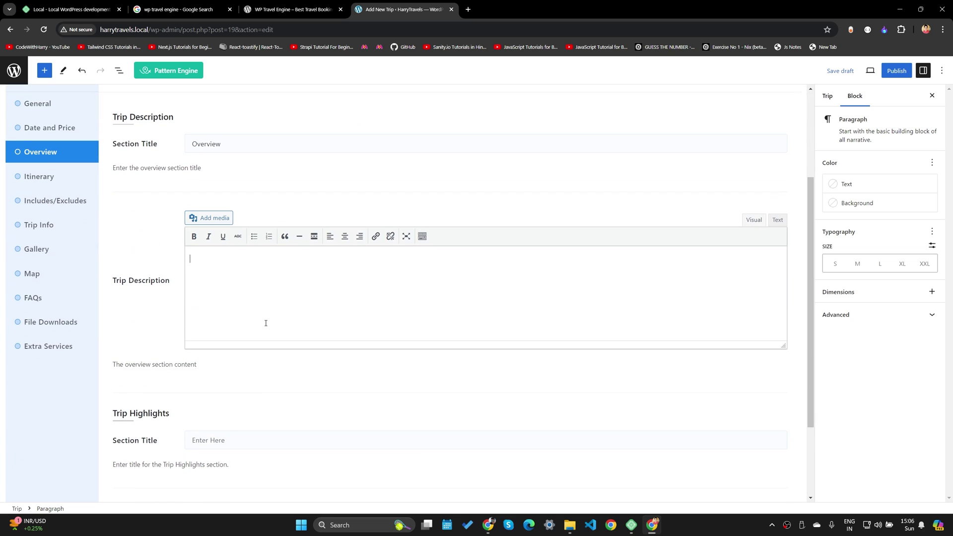
{"action": "type", "text": "I am going to wil"}
{"action": "key", "text": "BackSpace"}
{"action": "key", "text": "BackSpace"}
{"action": "key", "text": "BackSpace"}
{"action": "type", "text": "show you around San Francisco"}
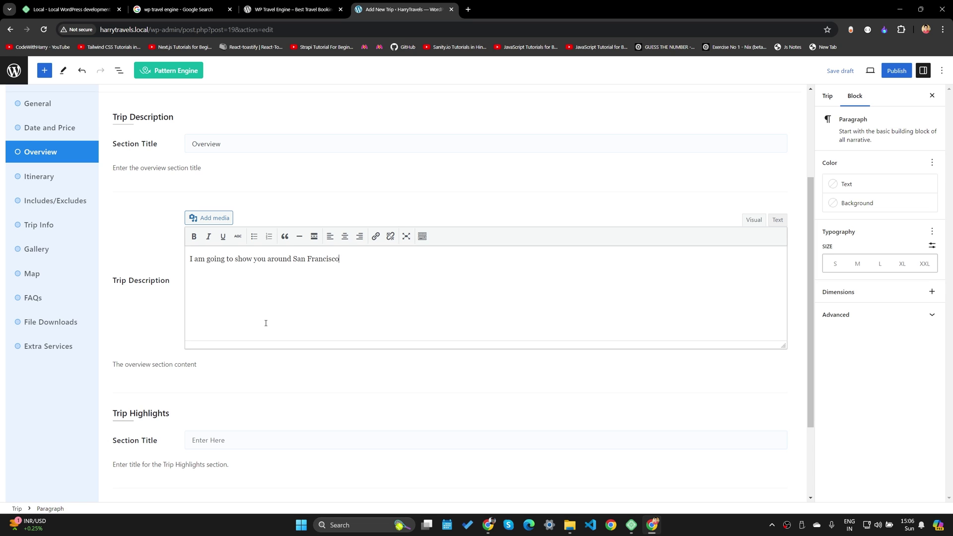
{"action": "scroll", "coordinate": [265, 324], "scroll_direction": "down", "scroll_amount": 3}
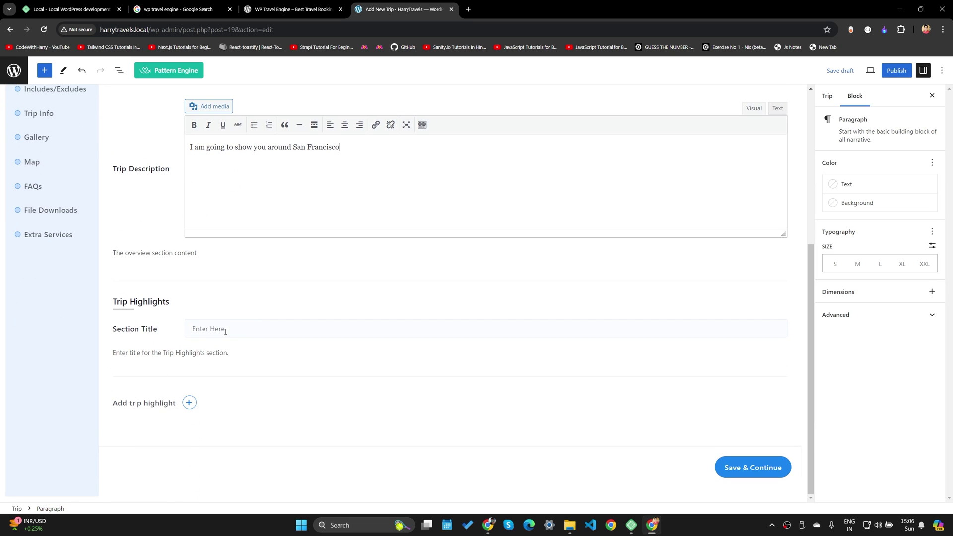
Title Trip Highlights 'Trip to SF, Tech Offices, Google, Facebook Silicon valley vis' and save
{"action": "left_click", "coordinate": [209, 329]}
{"action": "scroll", "coordinate": [207, 348], "scroll_direction": "up", "scroll_amount": 4}
{"action": "scroll", "coordinate": [207, 363], "scroll_direction": "down", "scroll_amount": 3}
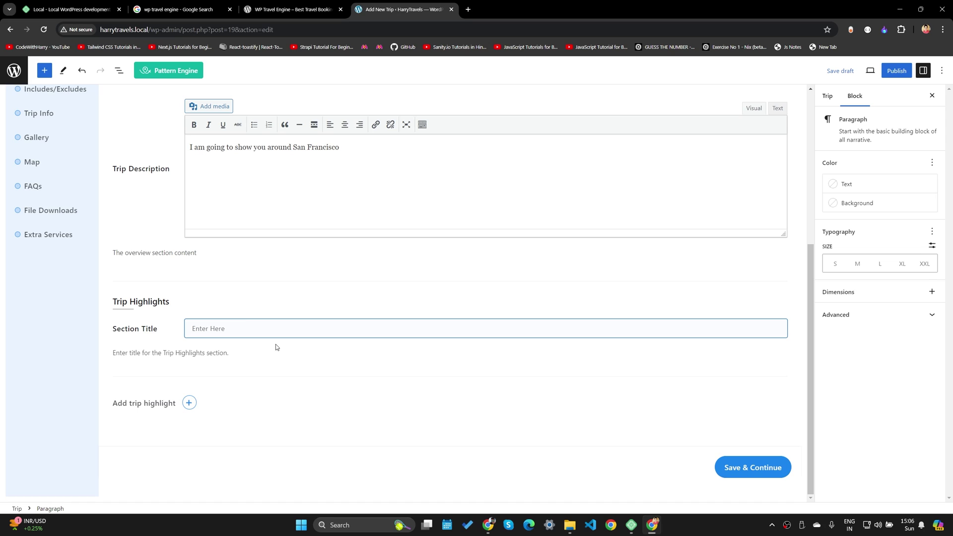
{"action": "type", "text": "Trip to SF, Tech Offices, Google, Facebook"}
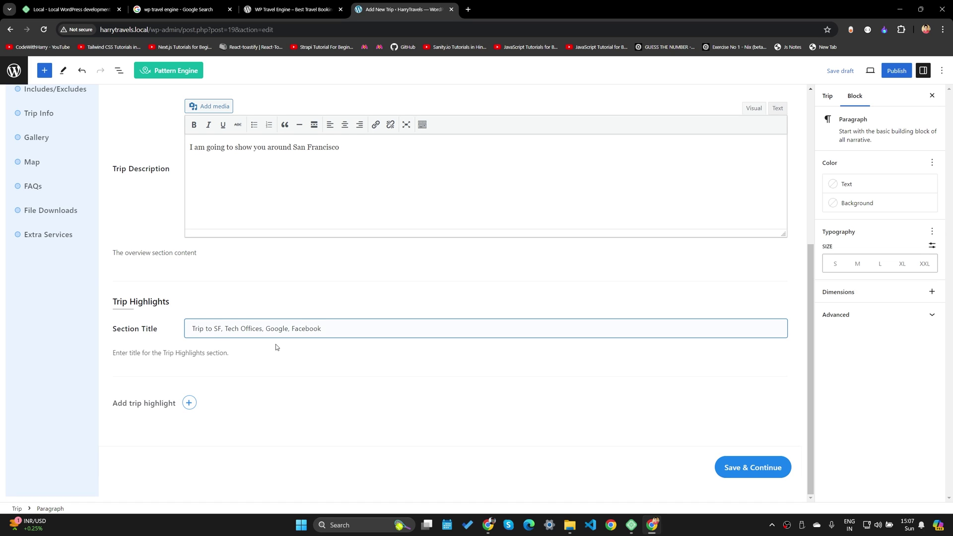
{"action": "type", "text": " Silicon valley visit"}
{"action": "key", "text": "Return"}
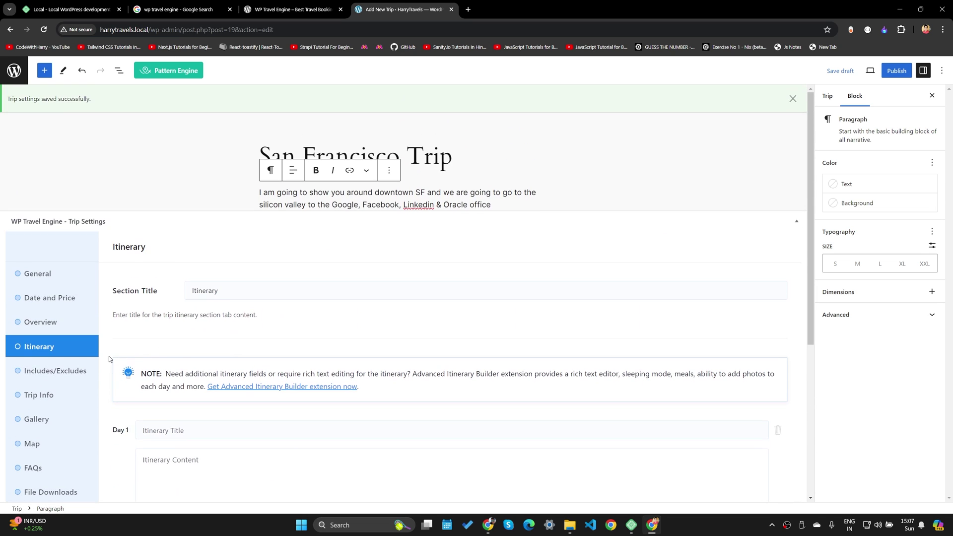
Set the Includes/Excludes section title to 'Food & Accommodation'
{"action": "left_click", "coordinate": [55, 367]}
{"action": "scroll", "coordinate": [216, 226], "scroll_direction": "up", "scroll_amount": 3}
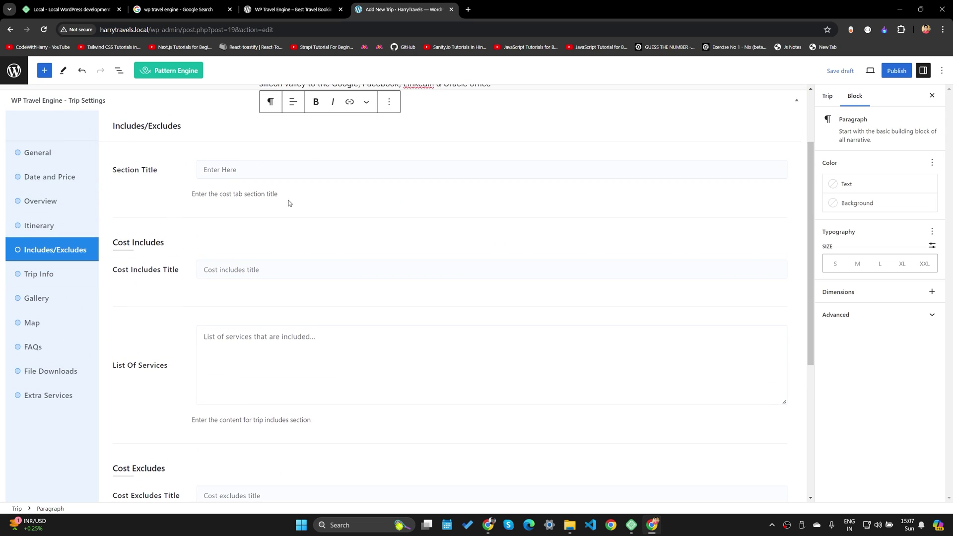
{"action": "left_click_drag", "start_coordinate": [116, 222], "coordinate": [259, 227]}
{"action": "left_click", "coordinate": [280, 236]}
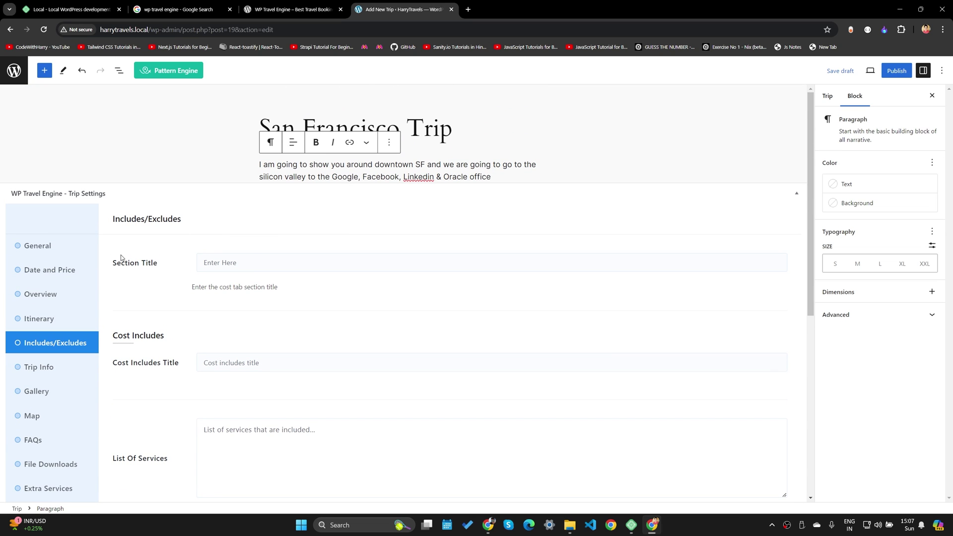
{"action": "left_click", "coordinate": [274, 264]}
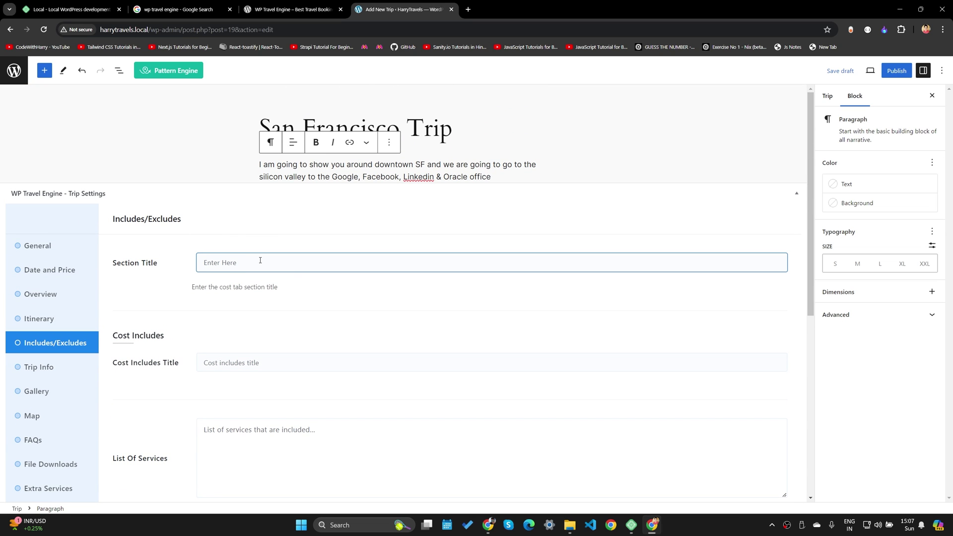
{"action": "type", "text": "Food & Accommodation"}
Add cost includes 'Your' listing Food, Living, Miscellaneous Expenses, fix the spelling, and save
{"action": "scroll", "coordinate": [318, 293], "scroll_direction": "down", "scroll_amount": 1}
{"action": "left_click", "coordinate": [276, 316]}
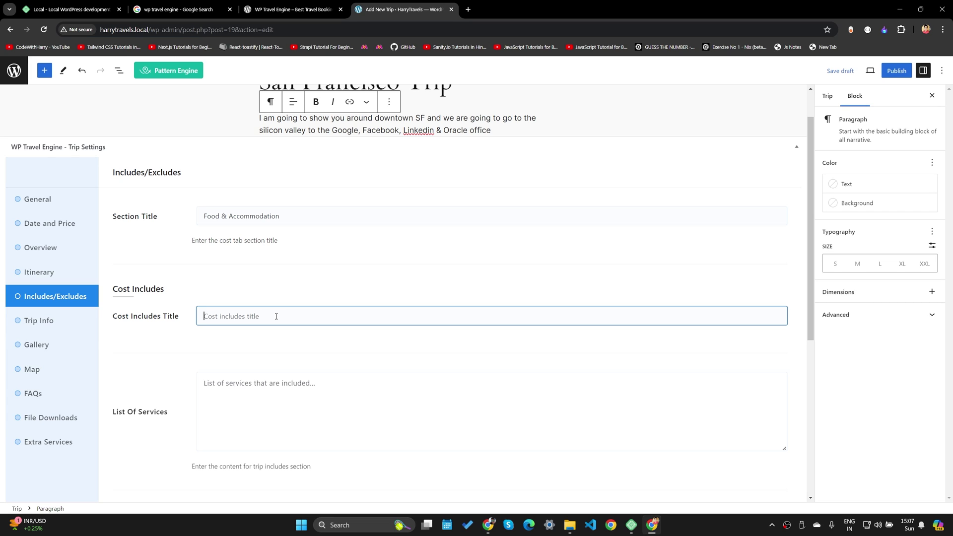
{"action": "type", "text": "Your Food"}
{"action": "key", "text": "Tab"}
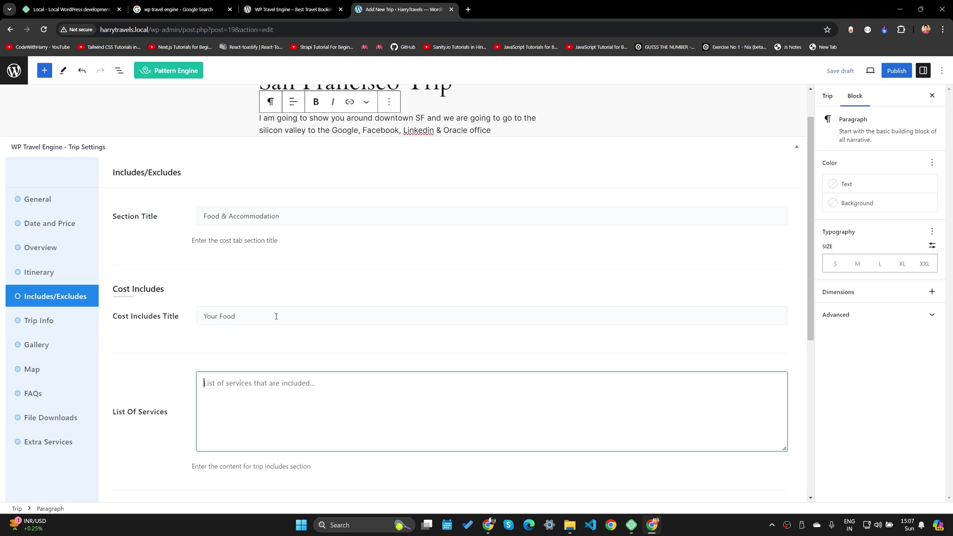
{"action": "type", "text": "Food, Living, Miscelleneous E"}
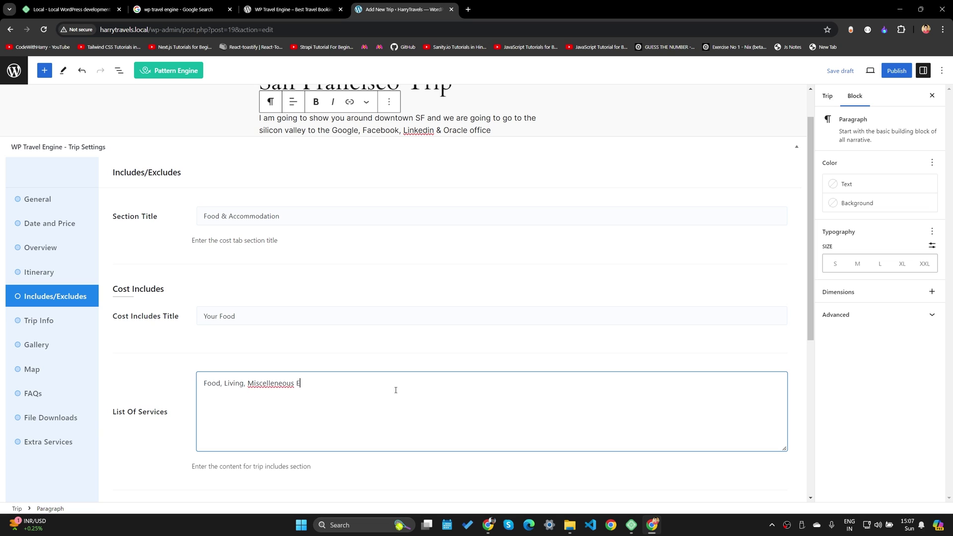
{"action": "type", "text": "xpenses"}
{"action": "right_click", "coordinate": [267, 388]}
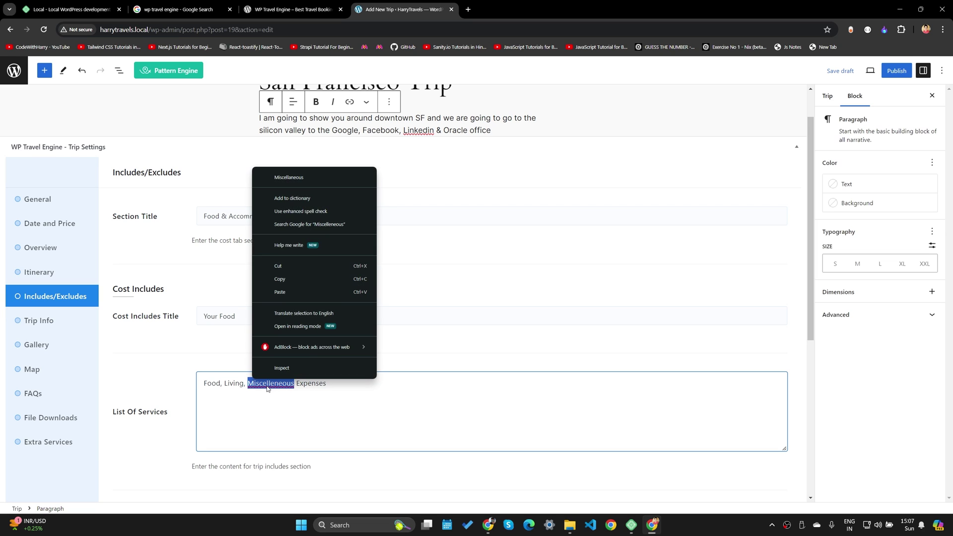
{"action": "left_click", "coordinate": [293, 177]}
{"action": "scroll", "coordinate": [394, 432], "scroll_direction": "down", "scroll_amount": 4}
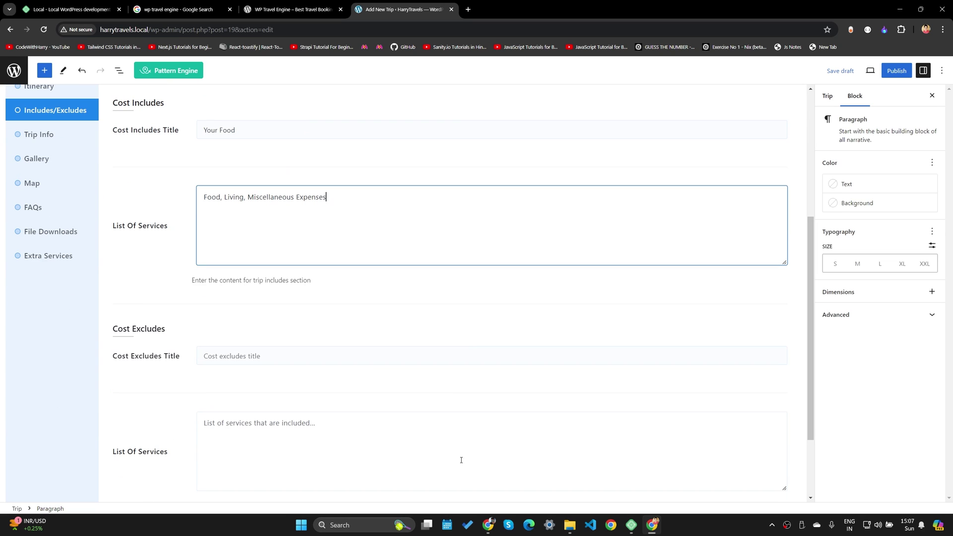
{"action": "scroll", "coordinate": [301, 248], "scroll_direction": "down", "scroll_amount": 2}
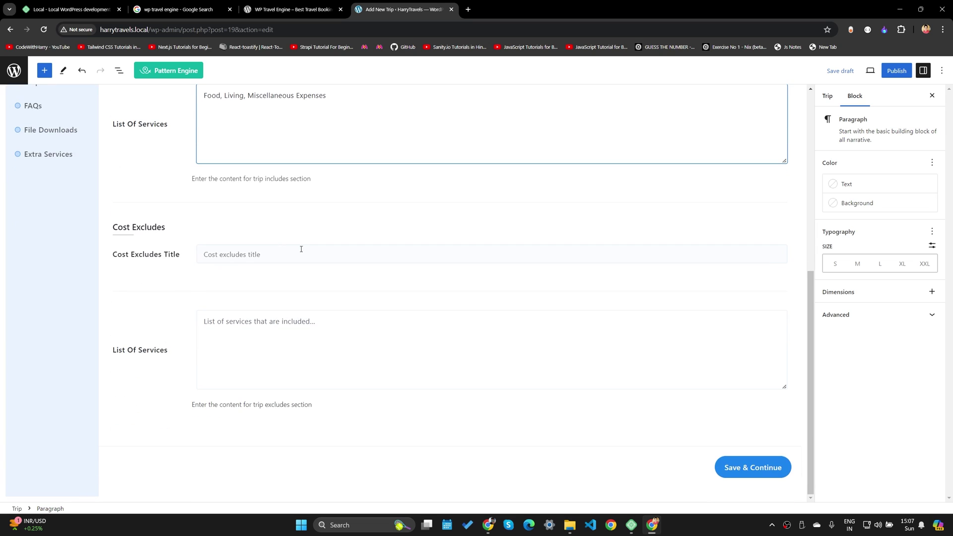
{"action": "left_click", "coordinate": [754, 473]}
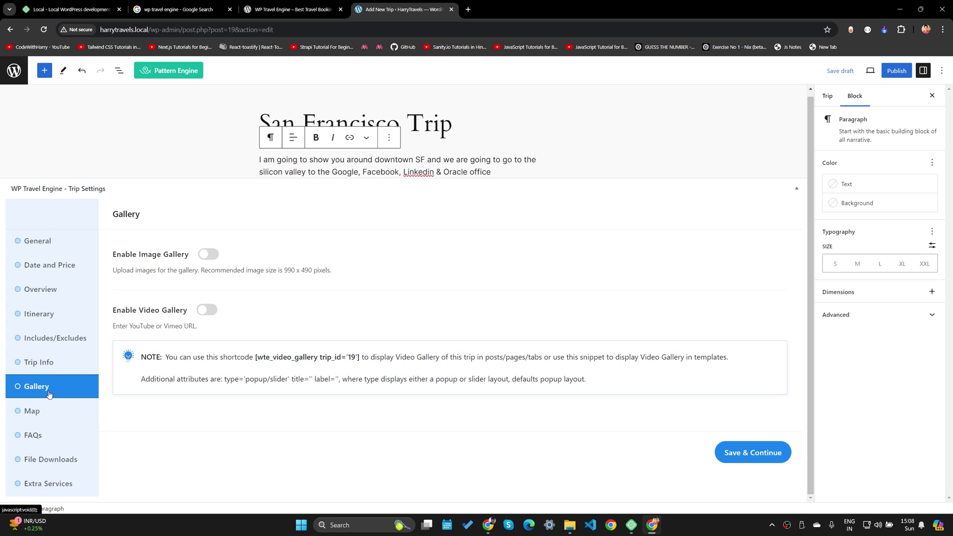
Open the trip's Map settings and its iframe code box, then start a new browser tab
{"action": "left_click", "coordinate": [49, 411]}
{"action": "scroll", "coordinate": [231, 360], "scroll_direction": "down", "scroll_amount": 1}
{"action": "scroll", "coordinate": [237, 328], "scroll_direction": "down", "scroll_amount": 1}
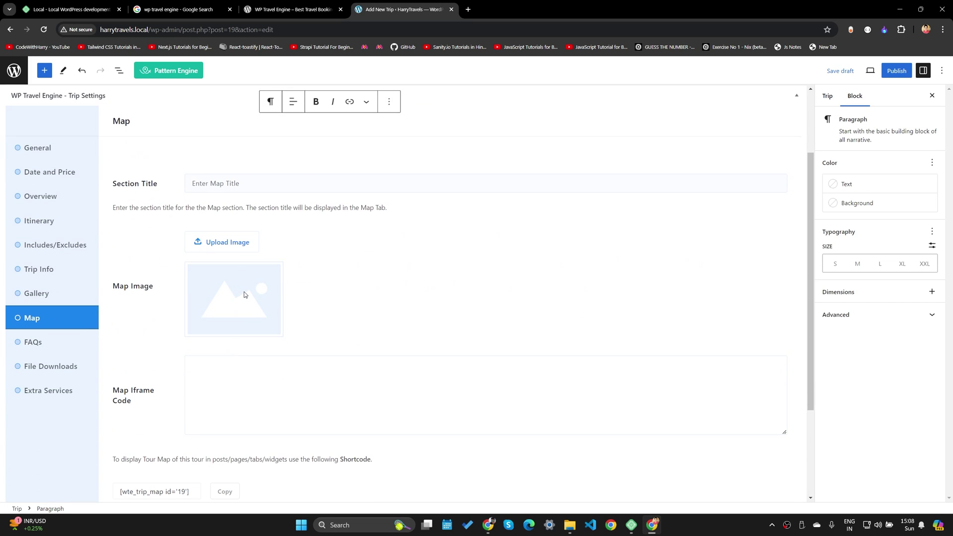
{"action": "left_click", "coordinate": [213, 377]}
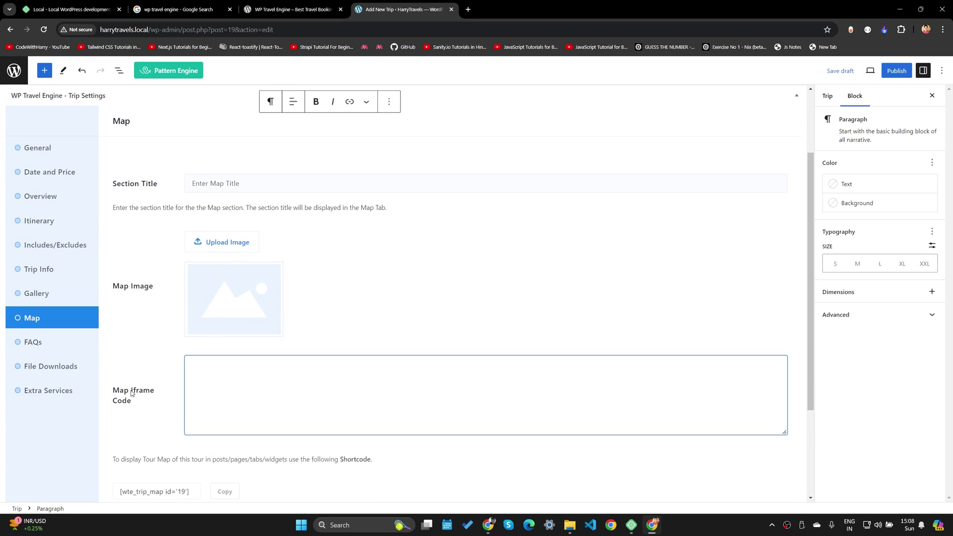
{"action": "left_click", "coordinate": [468, 9]}
Search 'san francisco' and drop a Google Maps pin at Union Square
{"action": "type", "text": "sa"}
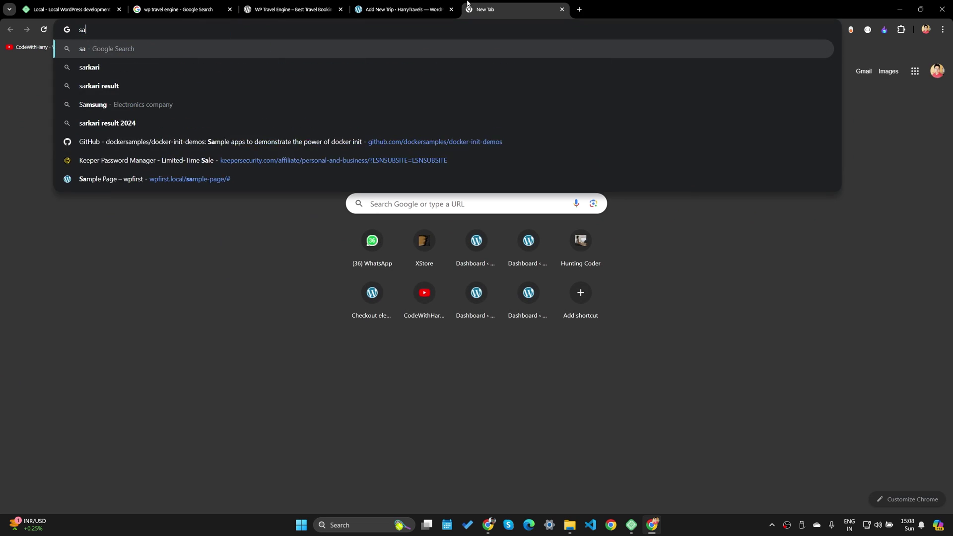
{"action": "type", "text": "n francisco"}
{"action": "key", "text": "Return"}
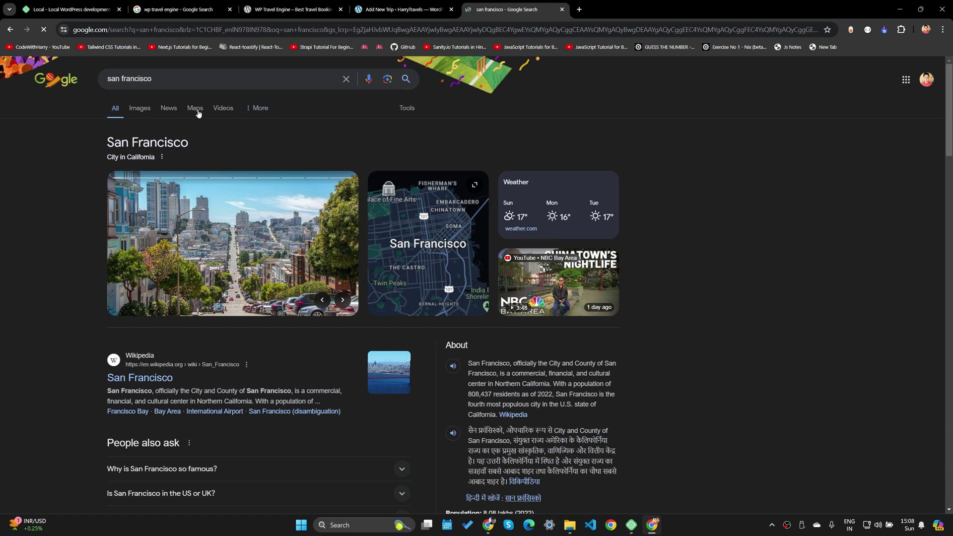
{"action": "left_click", "coordinate": [195, 108]}
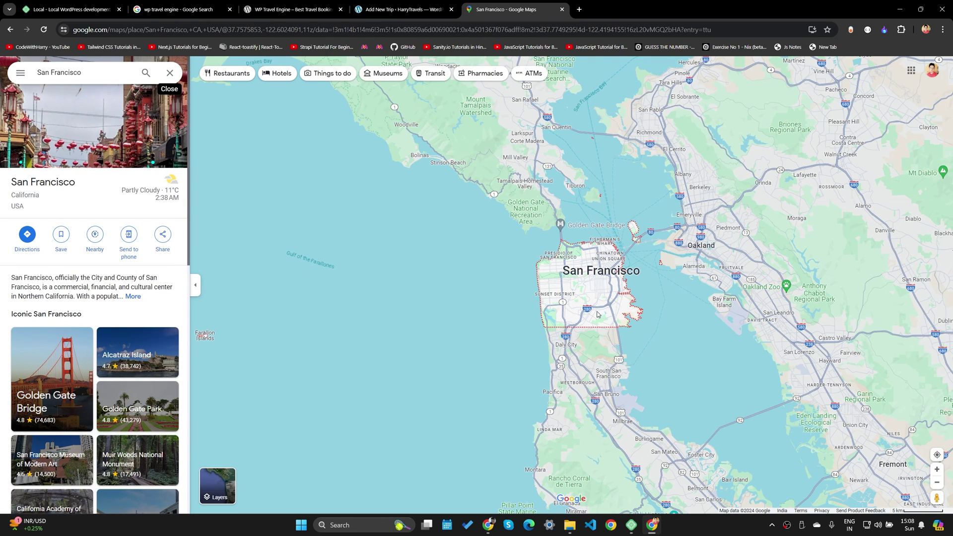
{"action": "scroll", "coordinate": [598, 315], "scroll_direction": "up", "scroll_amount": 5}
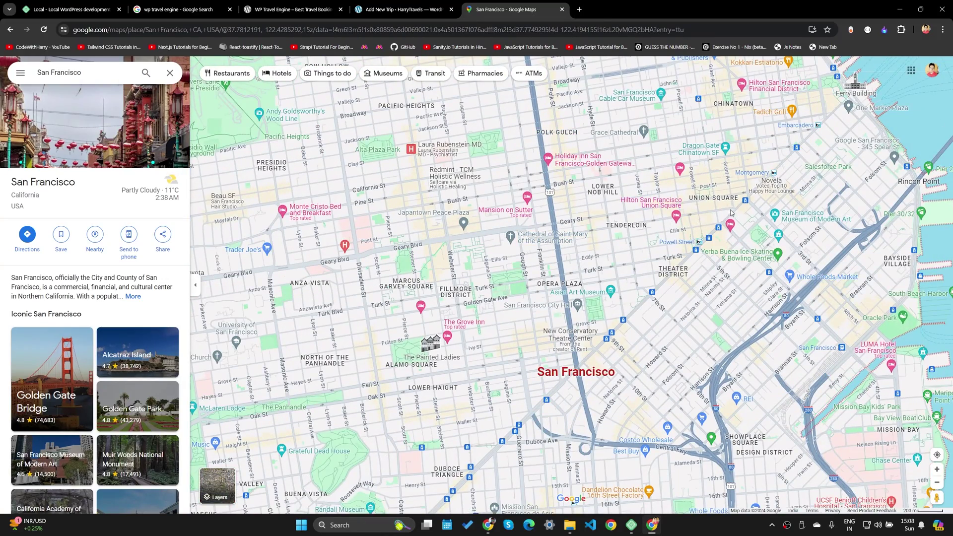
{"action": "scroll", "coordinate": [668, 222], "scroll_direction": "up", "scroll_amount": 3}
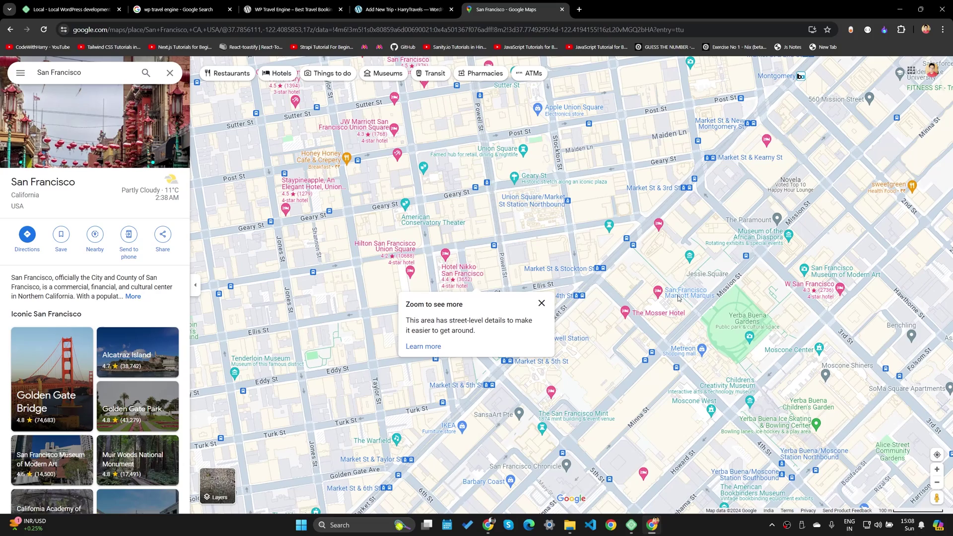
{"action": "left_click", "coordinate": [540, 301]}
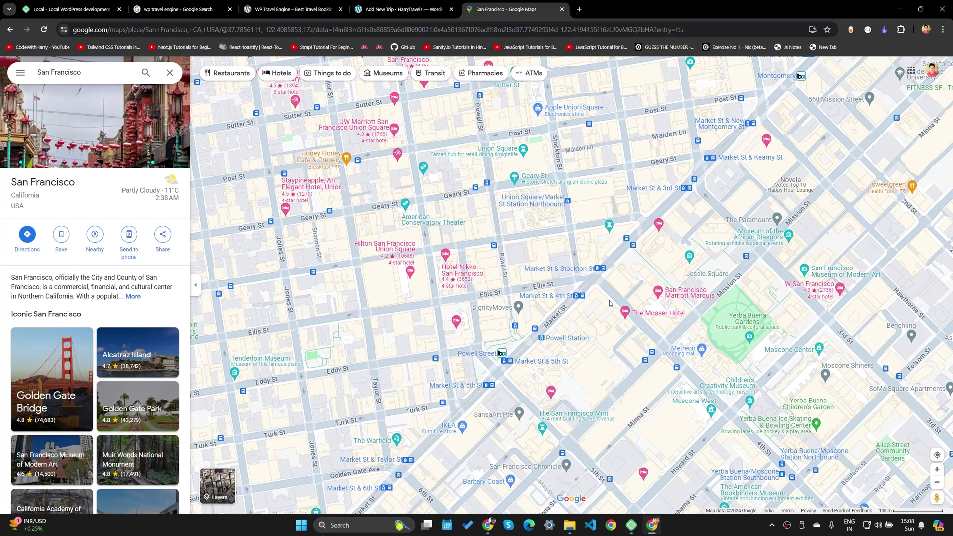
{"action": "left_click_drag", "start_coordinate": [609, 303], "coordinate": [532, 342]}
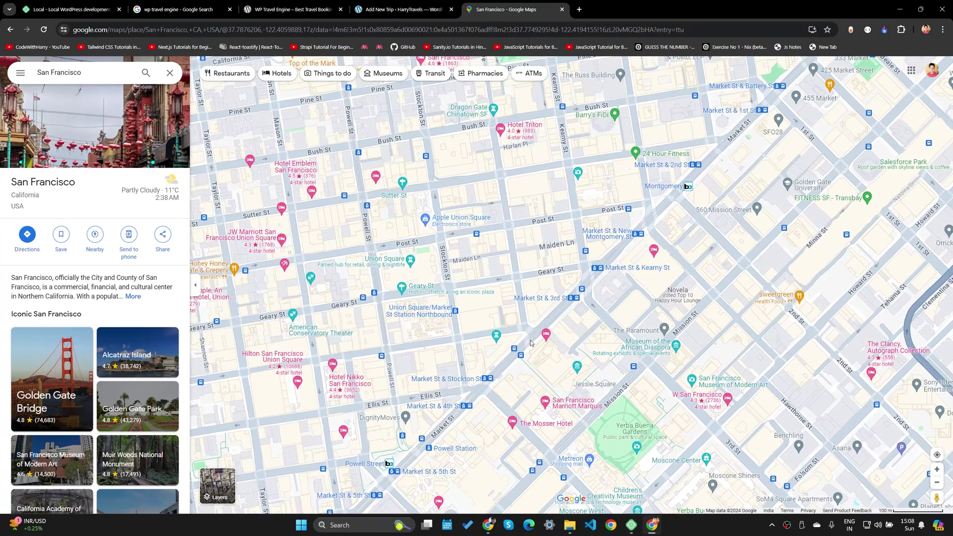
{"action": "scroll", "coordinate": [492, 322], "scroll_direction": "up", "scroll_amount": 3}
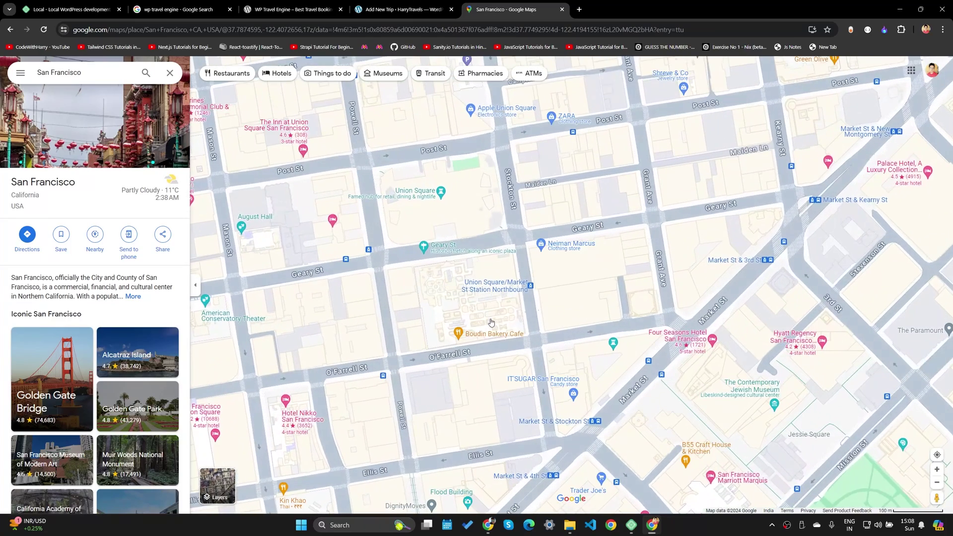
{"action": "left_click", "coordinate": [531, 308]}
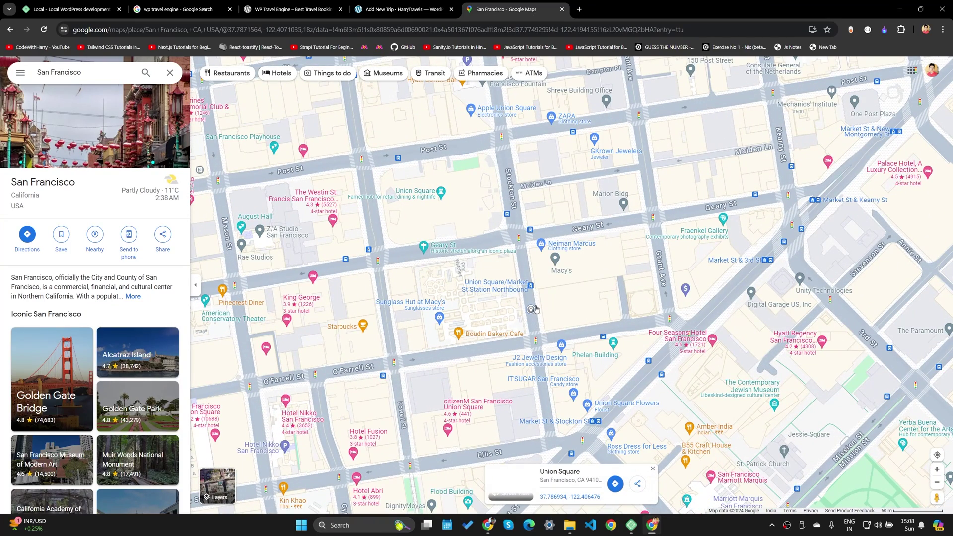
Copy the Union Square map's embed HTML and return to the trip editor
{"action": "left_click", "coordinate": [638, 484]}
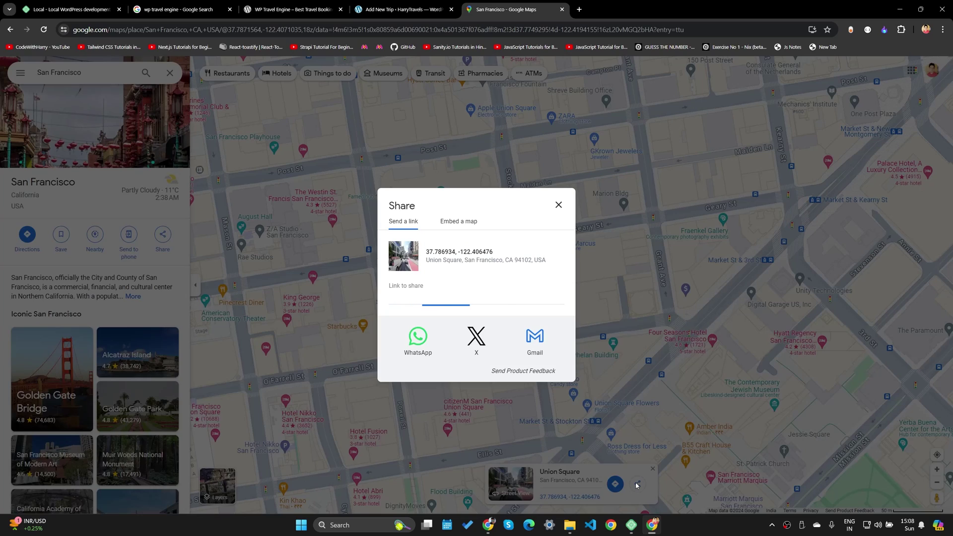
{"action": "left_click", "coordinate": [458, 223]}
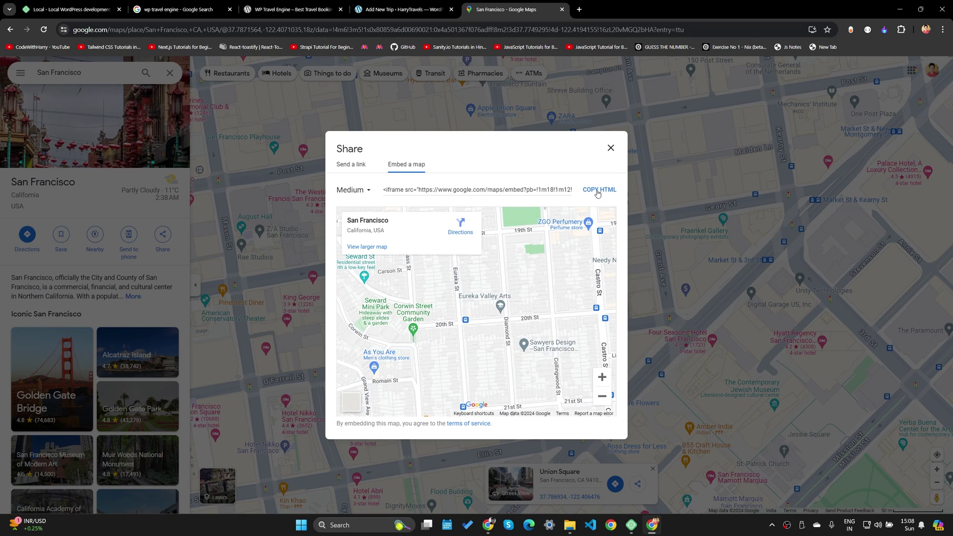
{"action": "left_click", "coordinate": [599, 190]}
{"action": "left_click", "coordinate": [400, 9]}
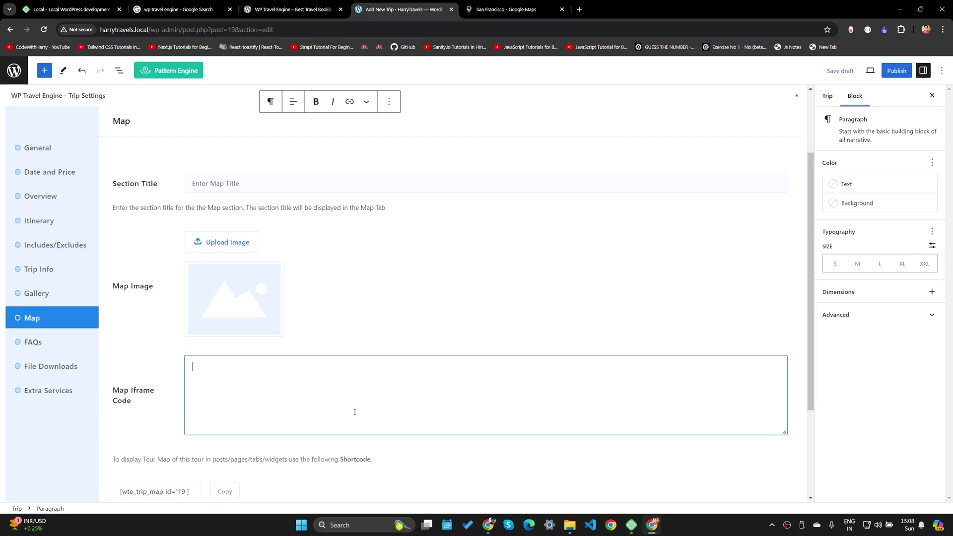
Paste the map embed code into the iframe box and save the map settings
{"action": "key", "text": "ctrl+v"}
{"action": "scroll", "coordinate": [350, 416], "scroll_direction": "down", "scroll_amount": 2}
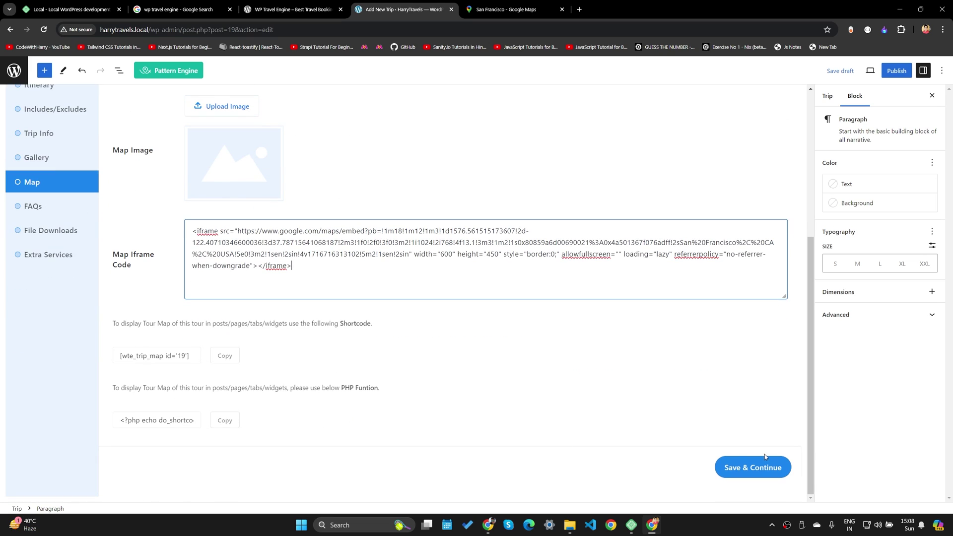
{"action": "left_click", "coordinate": [757, 404]}
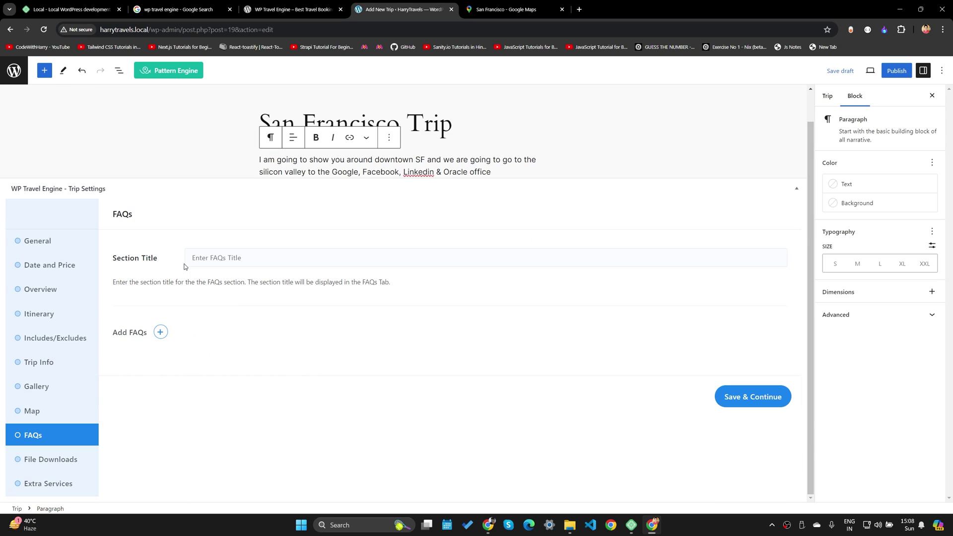
Title the FAQ section 'Trip FAQs' with the question 'Is Smoking during the trip allowed'
{"action": "left_click", "coordinate": [223, 259]}
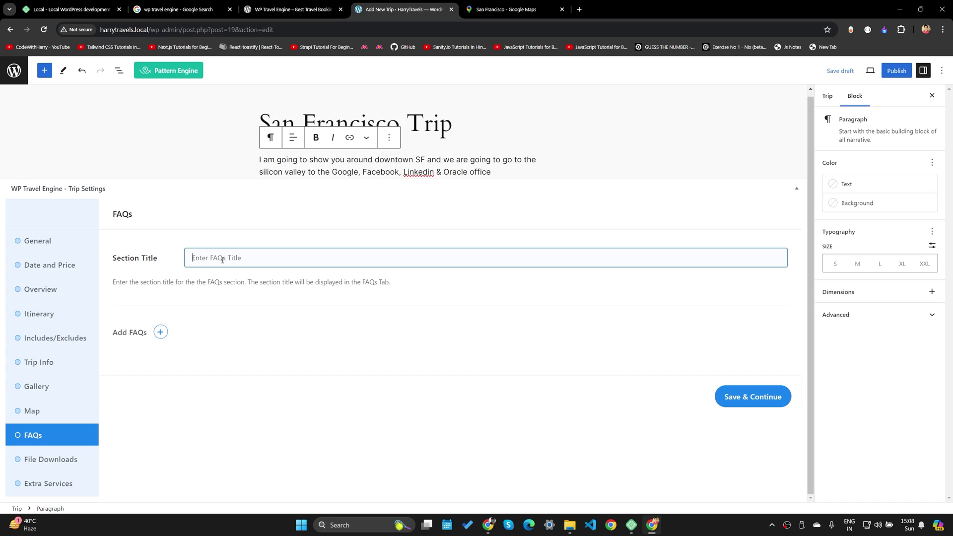
{"action": "type", "text": "Is Smoking during the trip allowed"}
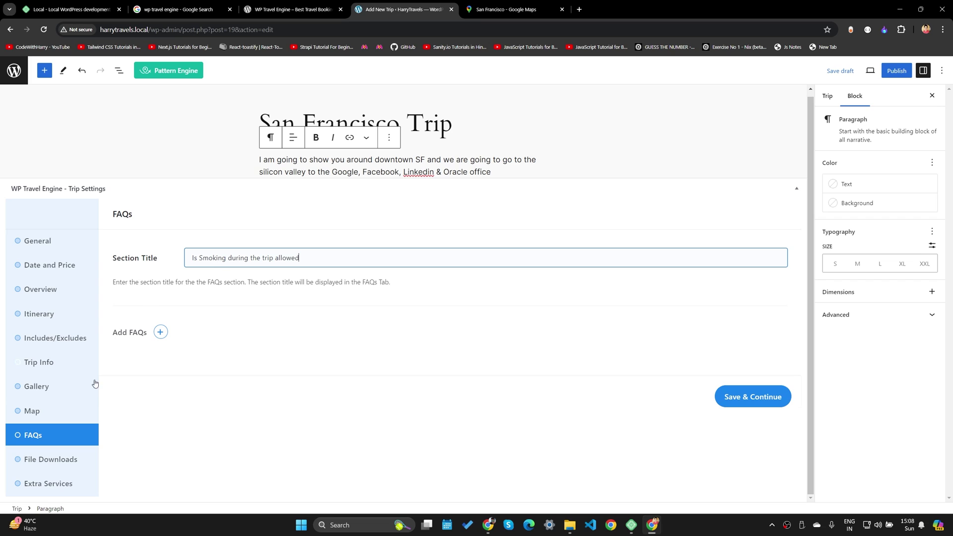
{"action": "left_click", "coordinate": [160, 332]}
{"action": "left_click", "coordinate": [394, 258]}
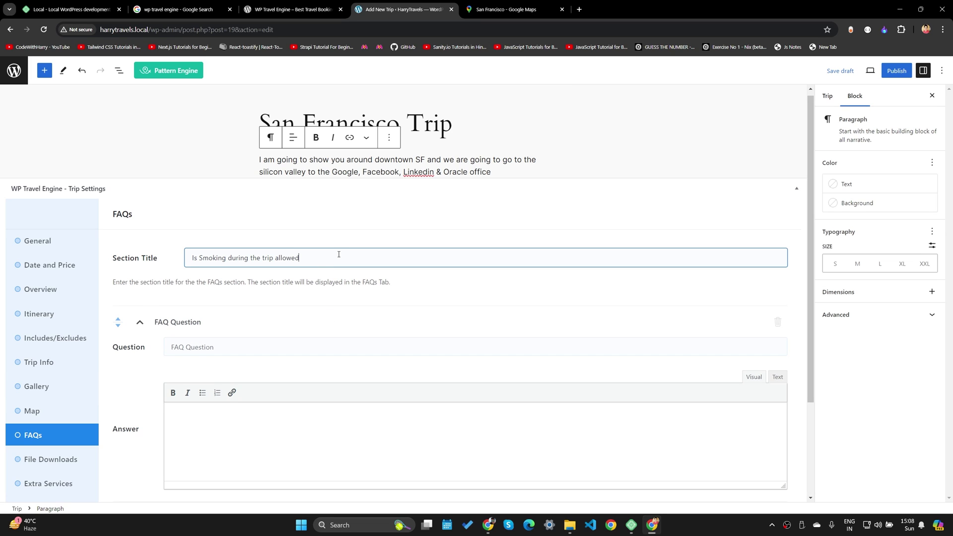
{"action": "key", "text": "ctrl+a"}
{"action": "key", "text": "ctrl+x"}
{"action": "left_click", "coordinate": [240, 347]}
{"action": "key", "text": "ctrl+v"}
{"action": "left_click", "coordinate": [243, 257]}
{"action": "type", "text": "FAQ"}
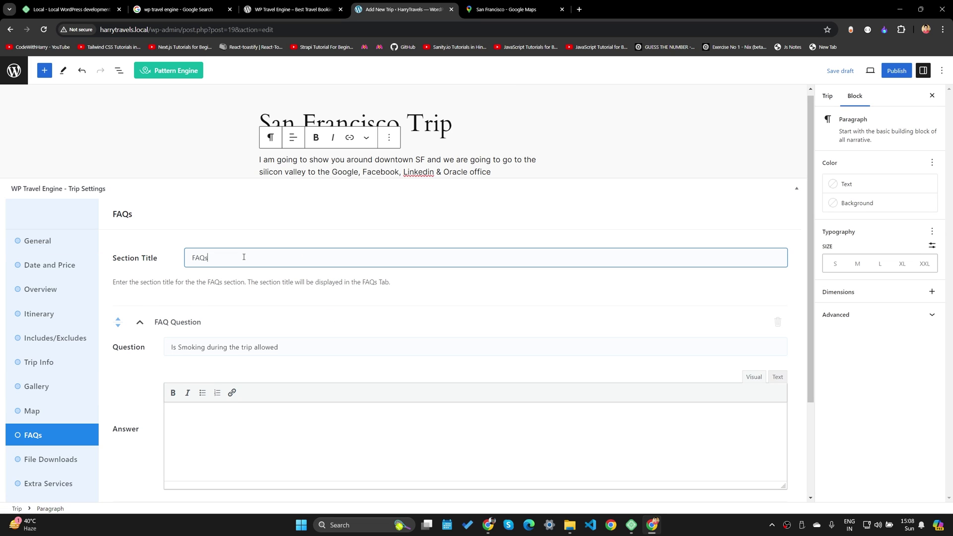
{"action": "type", "text": "s"}
{"action": "key", "text": "Home"}
{"action": "type", "text": "Trip"}
Answer the FAQ 'No its not. Please dont even think about' and save the trip settings
{"action": "left_click", "coordinate": [299, 453]}
{"action": "type", "text": "No its not"}
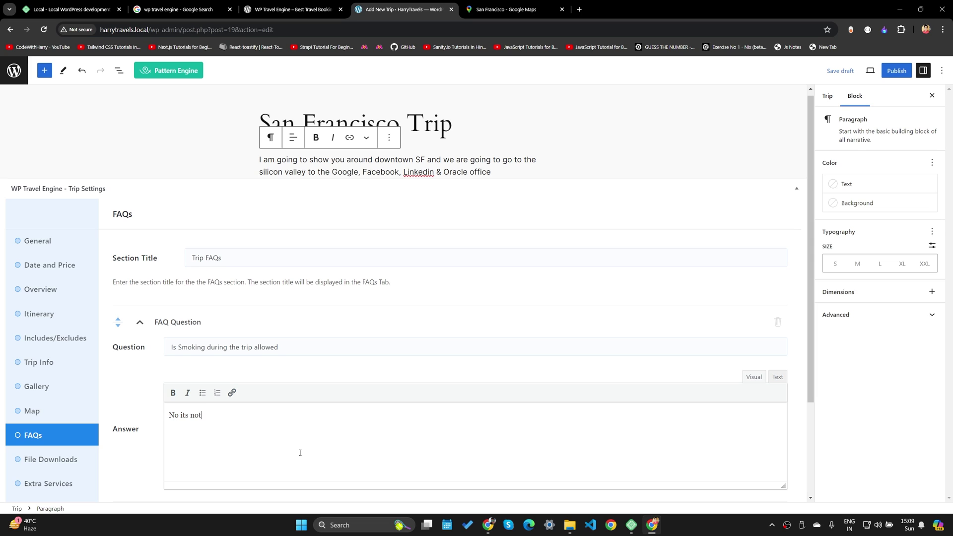
{"action": "type", "text": ". Please do"}
{"action": "type", "text": "ng"}
{"action": "key", "text": "BackSpace"}
{"action": "key", "text": "BackSpace"}
{"action": "type", "text": "t even think about"}
{"action": "scroll", "coordinate": [300, 453], "scroll_direction": "down", "scroll_amount": 3}
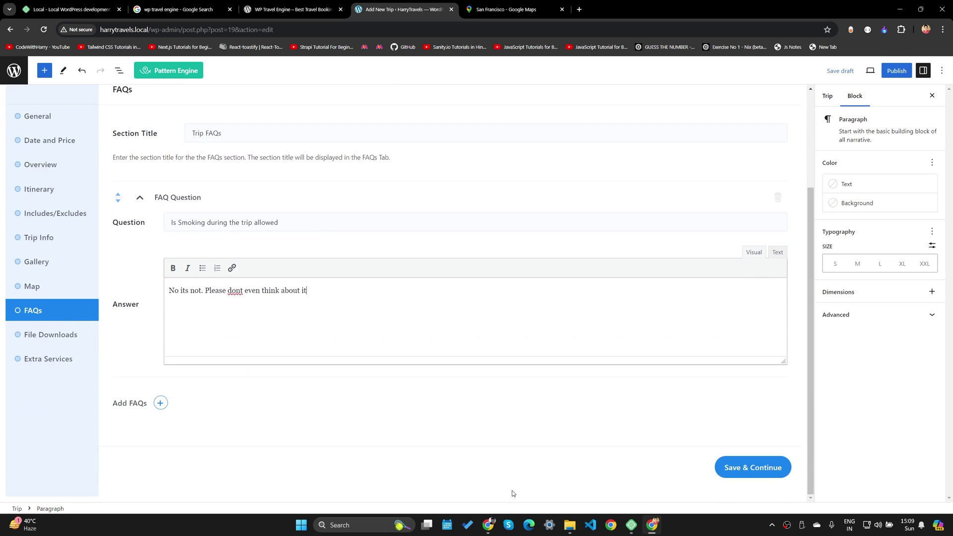
{"action": "left_click", "coordinate": [754, 468]}
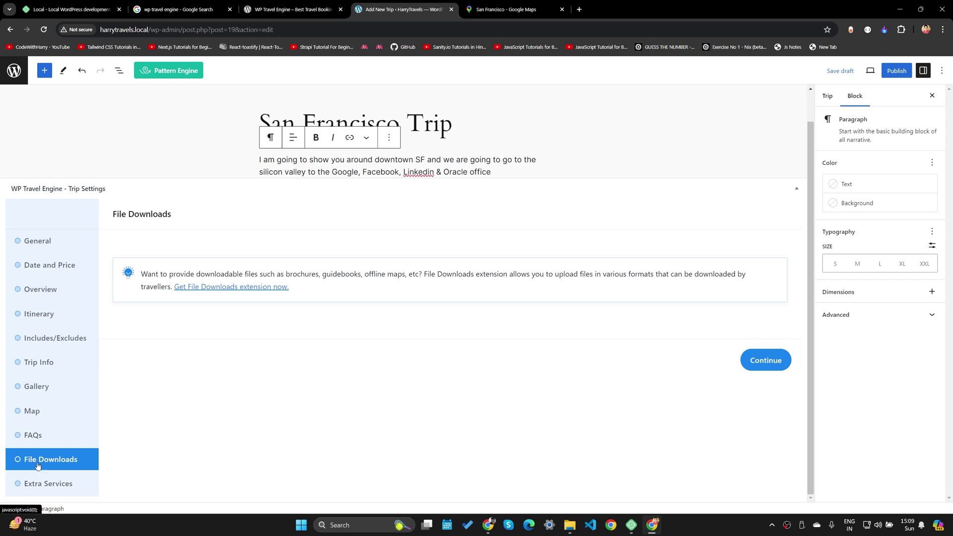
{"action": "left_click", "coordinate": [60, 484]}
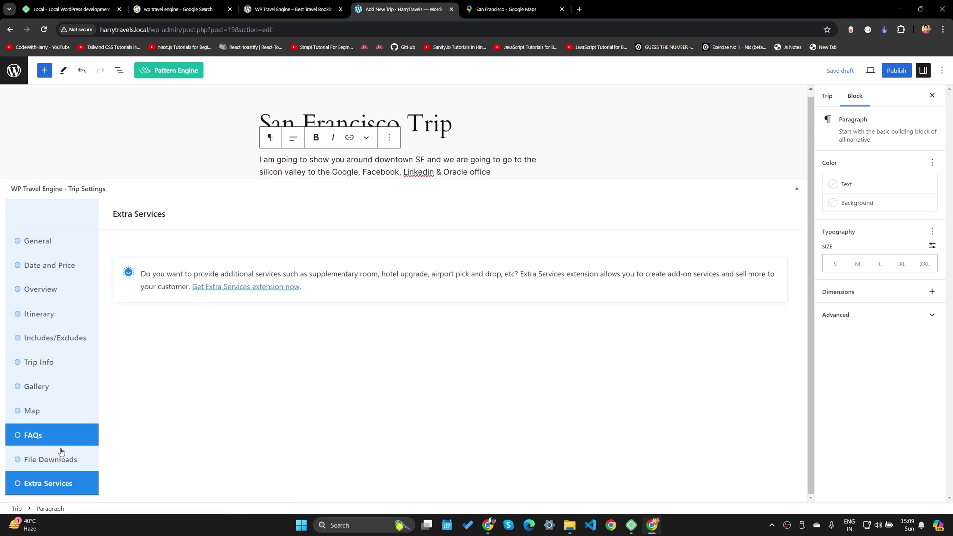
Publish the San Francisco Trip, confirm in the pre-publish panel, and view the live trip
{"action": "left_click", "coordinate": [909, 72]}
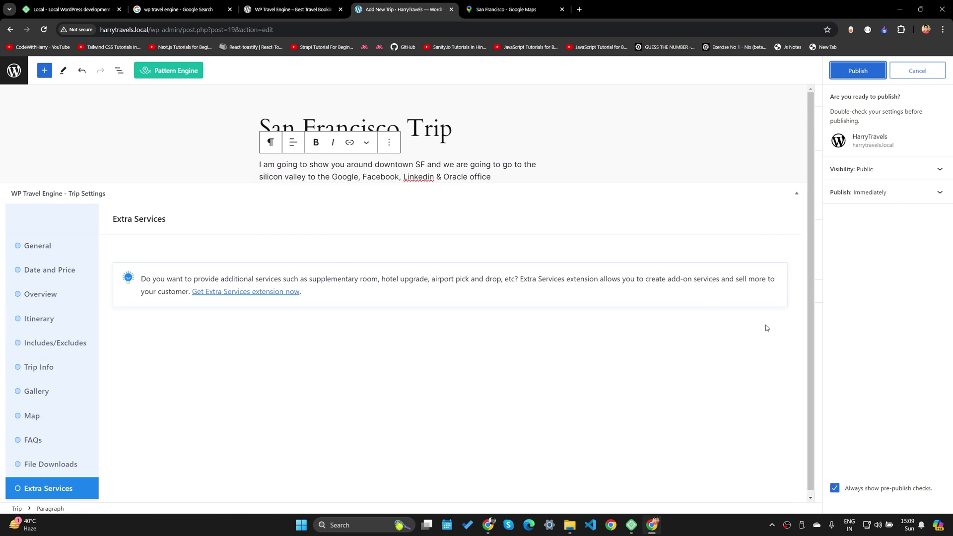
{"action": "left_click", "coordinate": [863, 75]}
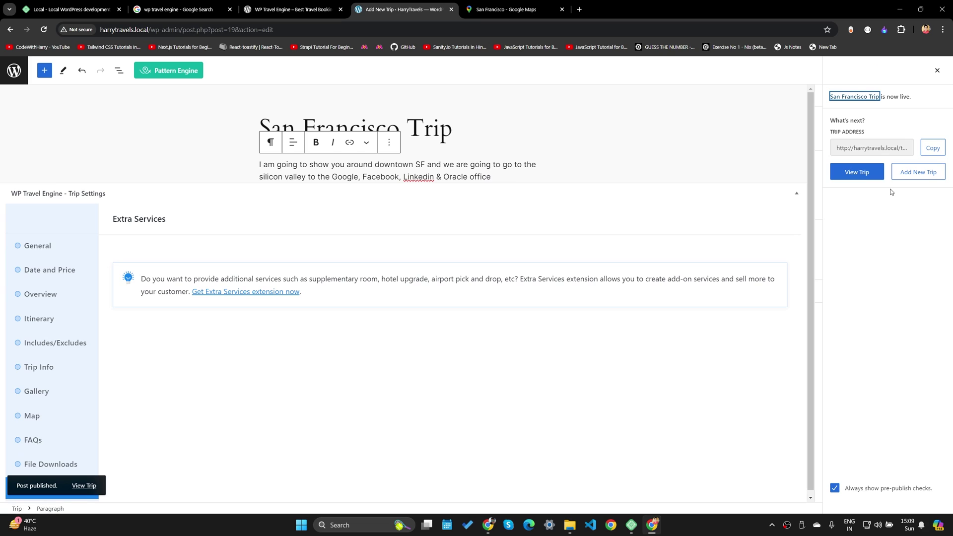
{"action": "left_click", "coordinate": [857, 172]}
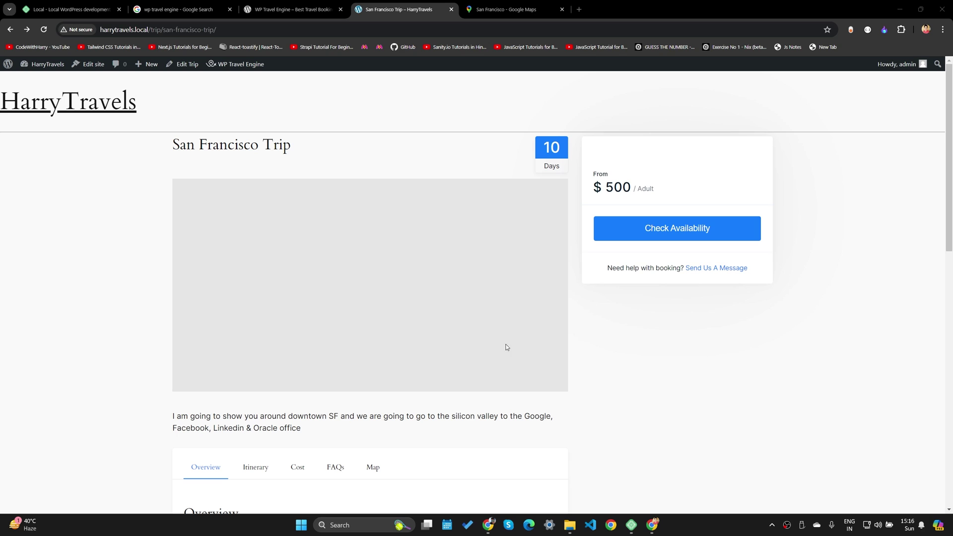
Go to the HarryTravels home page and open its WordPress Dashboard in a new tab
{"action": "left_click", "coordinate": [67, 102]}
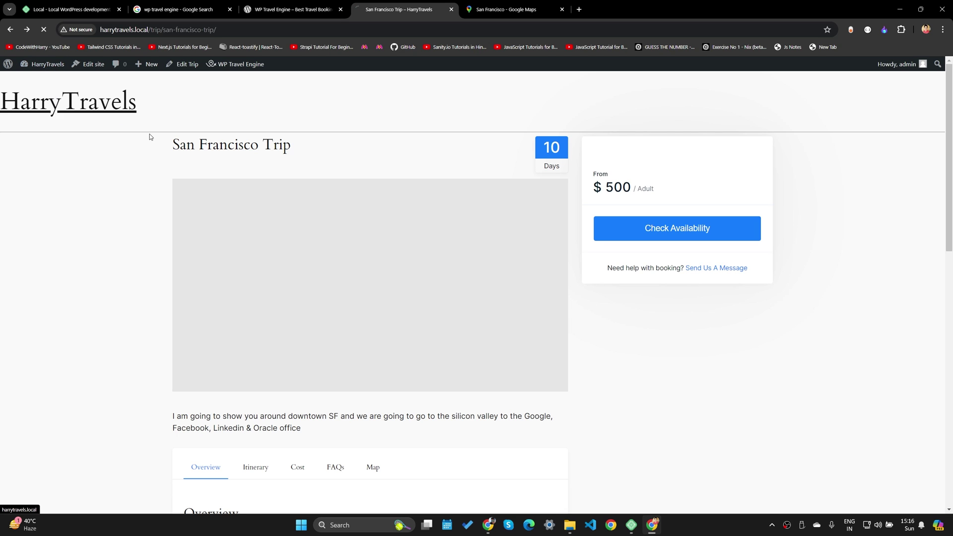
{"action": "mouse_move", "coordinate": [28, 72]}
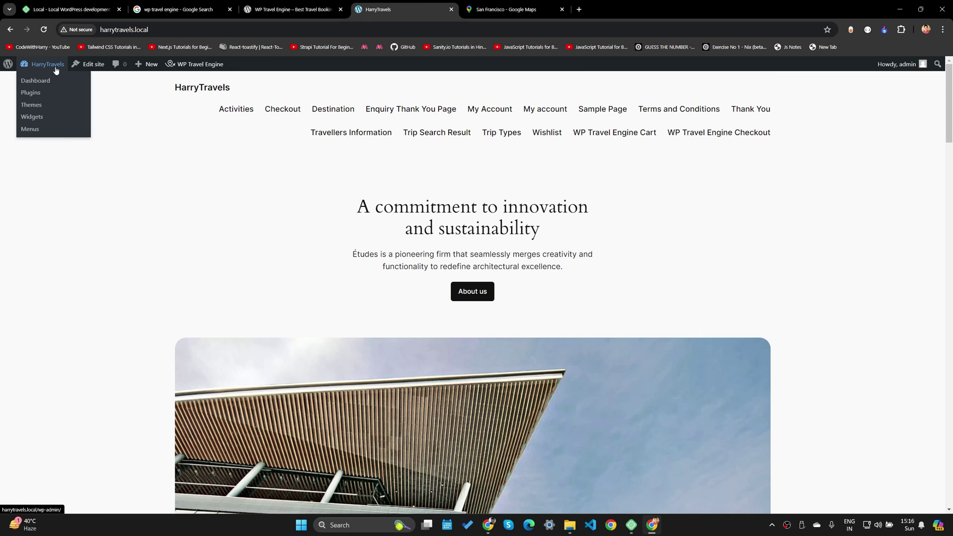
{"action": "middle_click", "coordinate": [44, 81]}
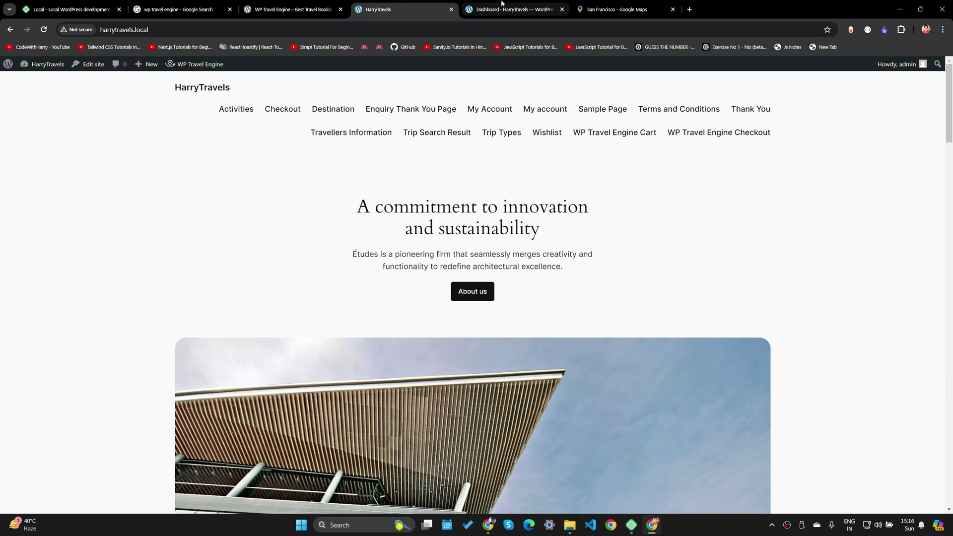
{"action": "left_click", "coordinate": [501, 9]}
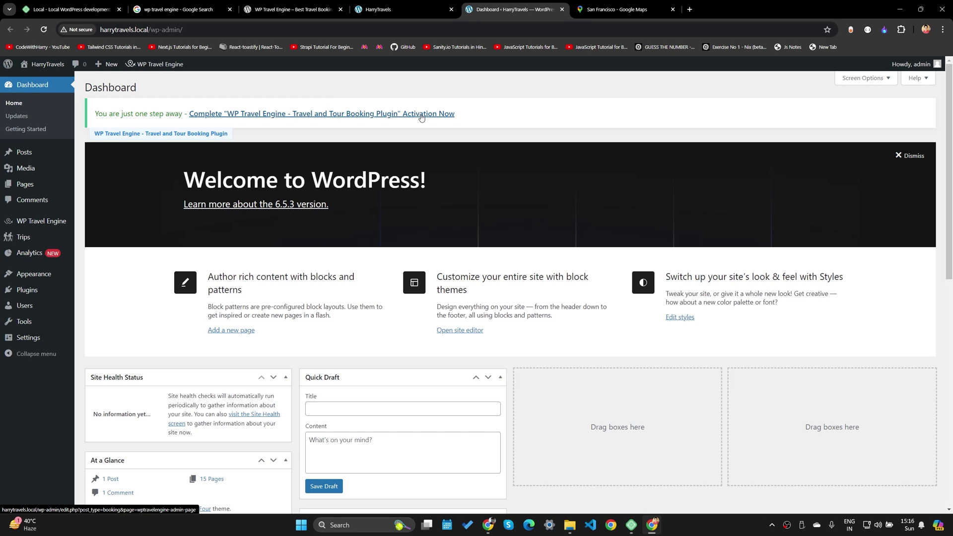
Complete the WP Travel Engine opt-in, then open TravelVerse from the recommended Themes list
{"action": "left_click", "coordinate": [418, 116]}
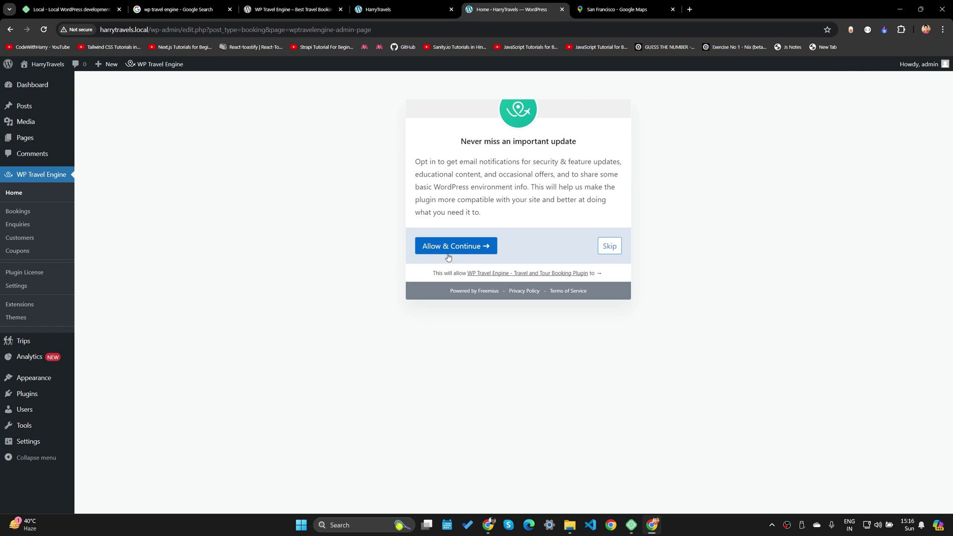
{"action": "left_click", "coordinate": [455, 247]}
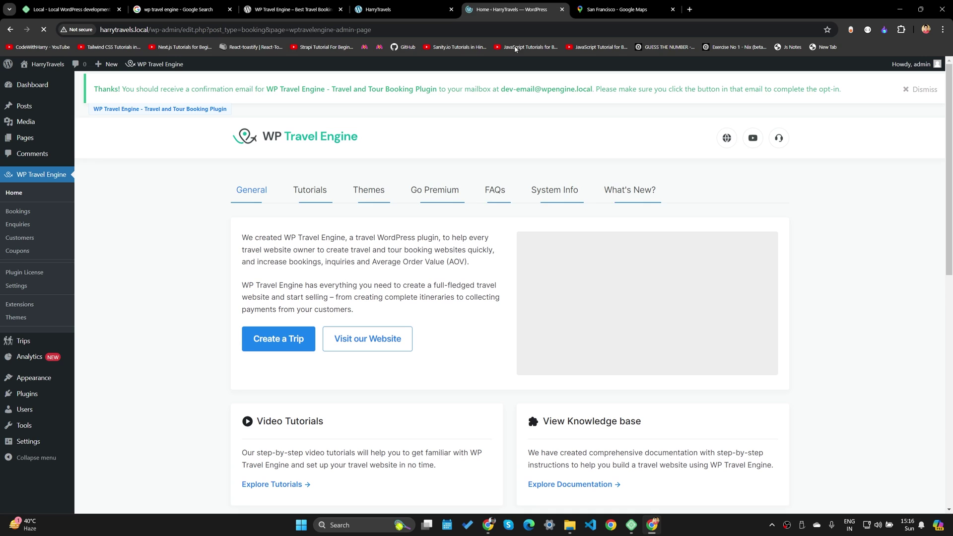
{"action": "left_click", "coordinate": [365, 198]}
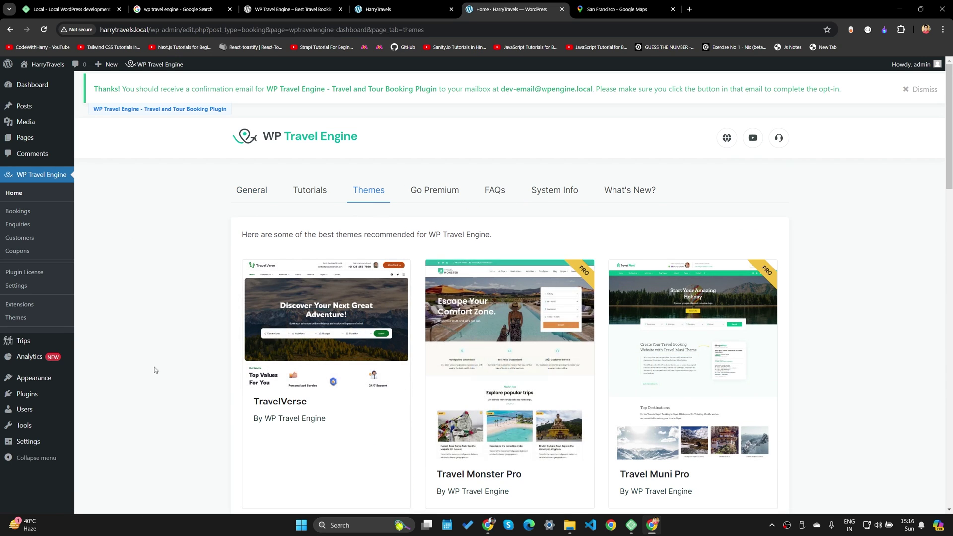
{"action": "scroll", "coordinate": [162, 382], "scroll_direction": "down", "scroll_amount": 3}
{"action": "scroll", "coordinate": [161, 387], "scroll_direction": "down", "scroll_amount": 4}
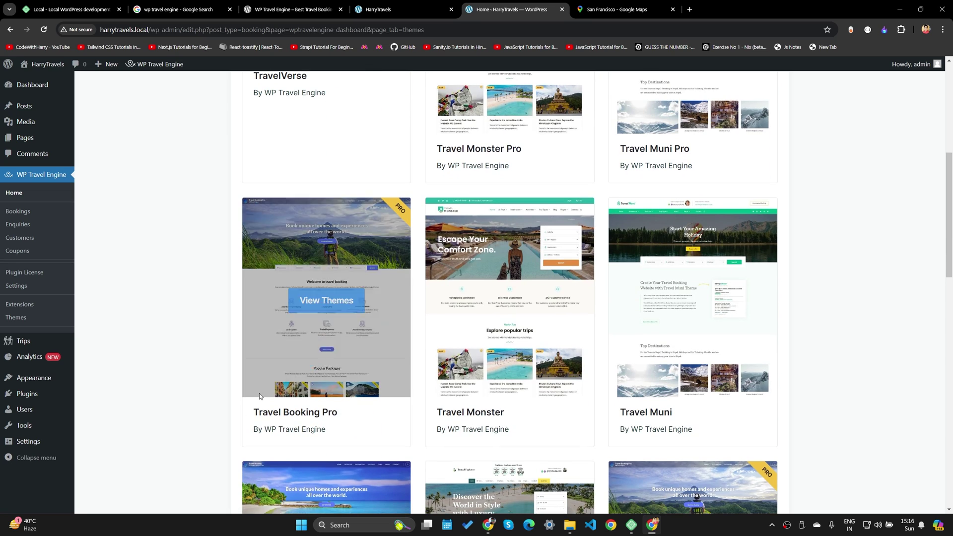
{"action": "scroll", "coordinate": [301, 395], "scroll_direction": "down", "scroll_amount": 4}
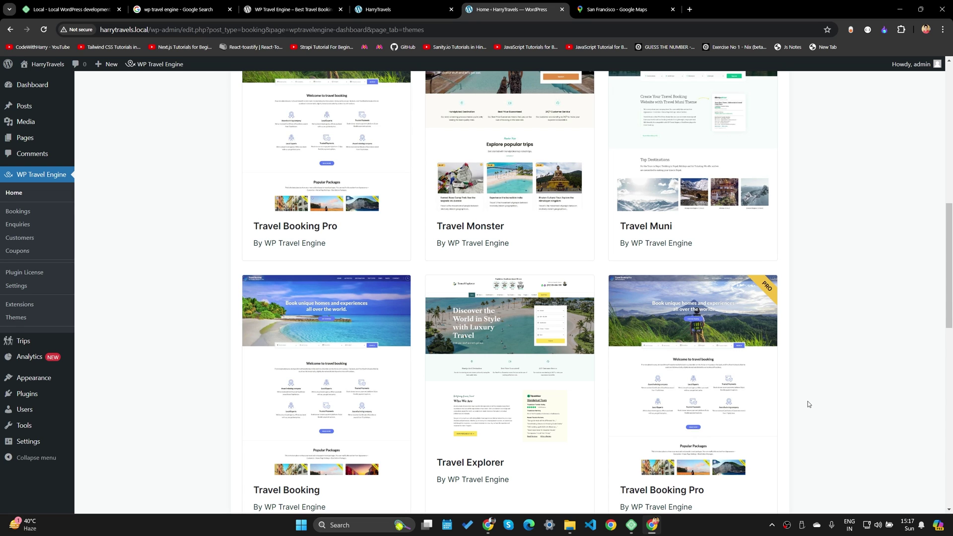
{"action": "scroll", "coordinate": [808, 403], "scroll_direction": "up", "scroll_amount": 9}
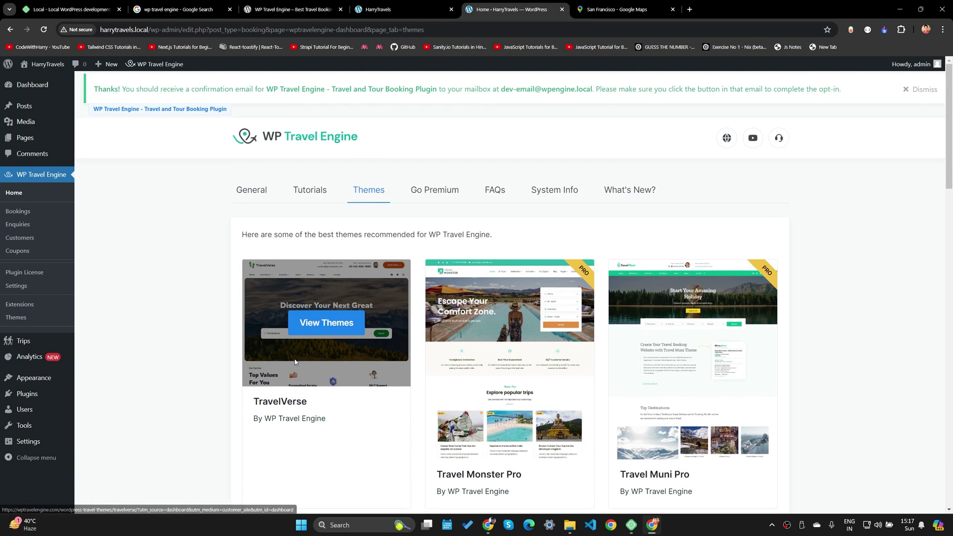
{"action": "scroll", "coordinate": [327, 381], "scroll_direction": "down", "scroll_amount": 3}
{"action": "left_click", "coordinate": [333, 191]}
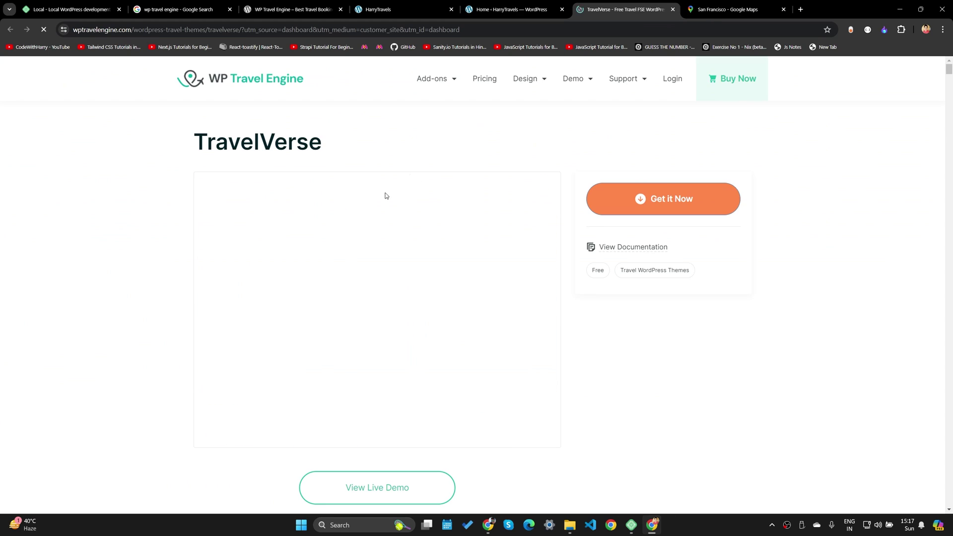
Open the TravelVerse 'Get it Now' download form, close it, and return to the admin tab
{"action": "left_click", "coordinate": [715, 209]}
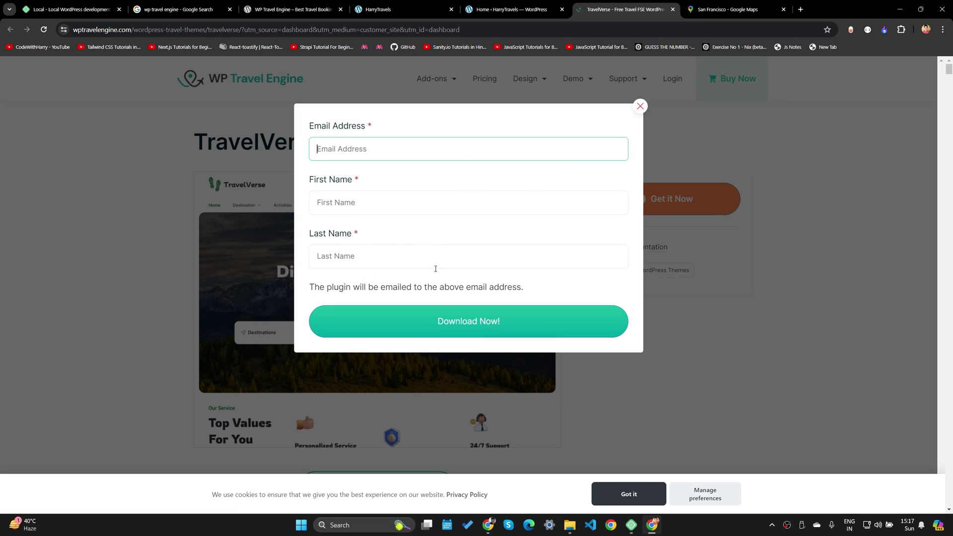
{"action": "scroll", "coordinate": [561, 356], "scroll_direction": "down", "scroll_amount": 3}
{"action": "scroll", "coordinate": [523, 330], "scroll_direction": "up", "scroll_amount": 3}
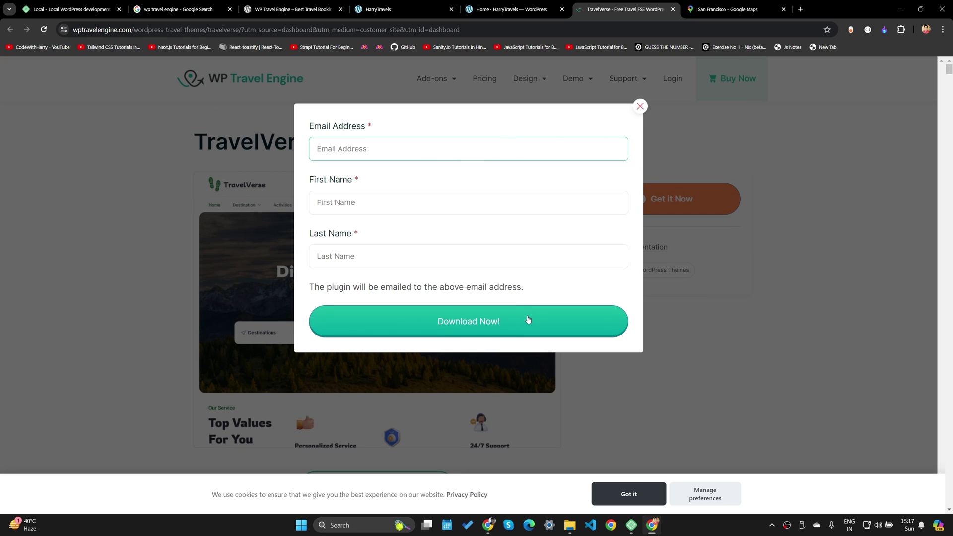
{"action": "left_click", "coordinate": [643, 107]}
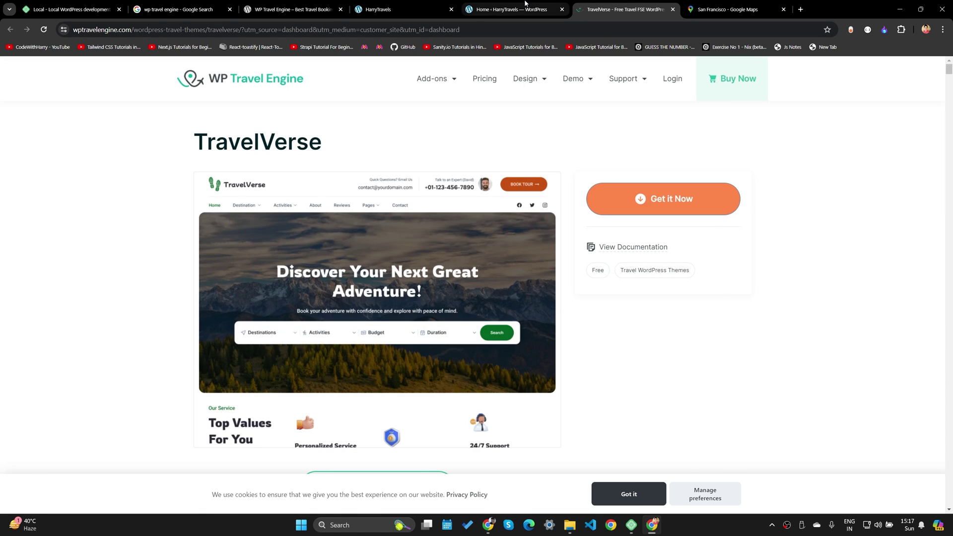
{"action": "key", "text": "ctrl+shift+Tab"}
{"action": "scroll", "coordinate": [251, 210], "scroll_direction": "up", "scroll_amount": 3}
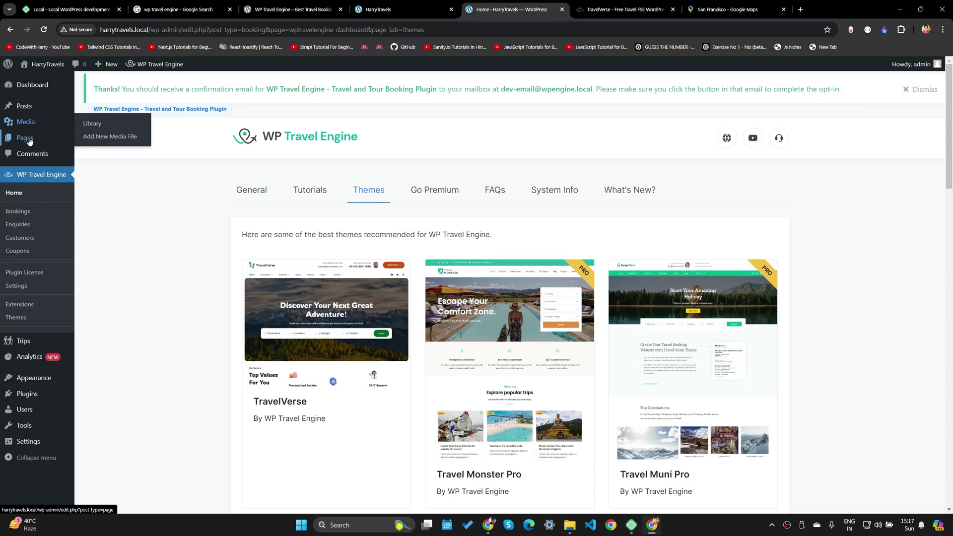
Upload travelverse_1.0.1.zip as a new theme, install it, and activate TravelVerse
{"action": "mouse_move", "coordinate": [34, 377]}
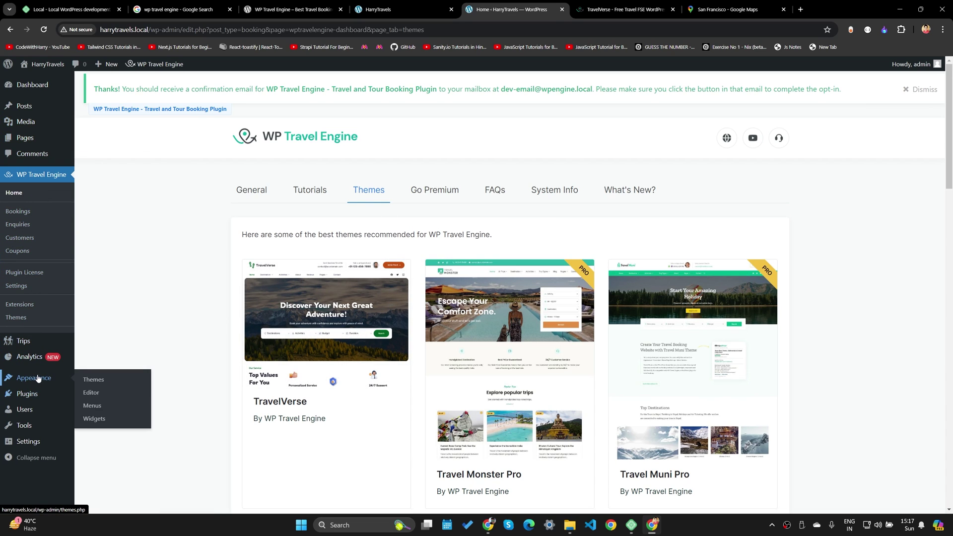
{"action": "left_click", "coordinate": [89, 378]}
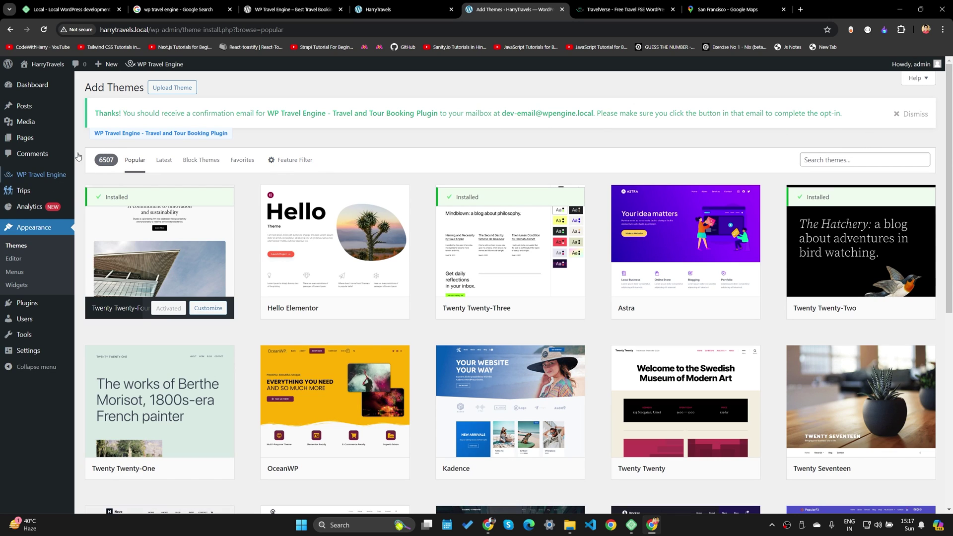
{"action": "left_click", "coordinate": [172, 88]}
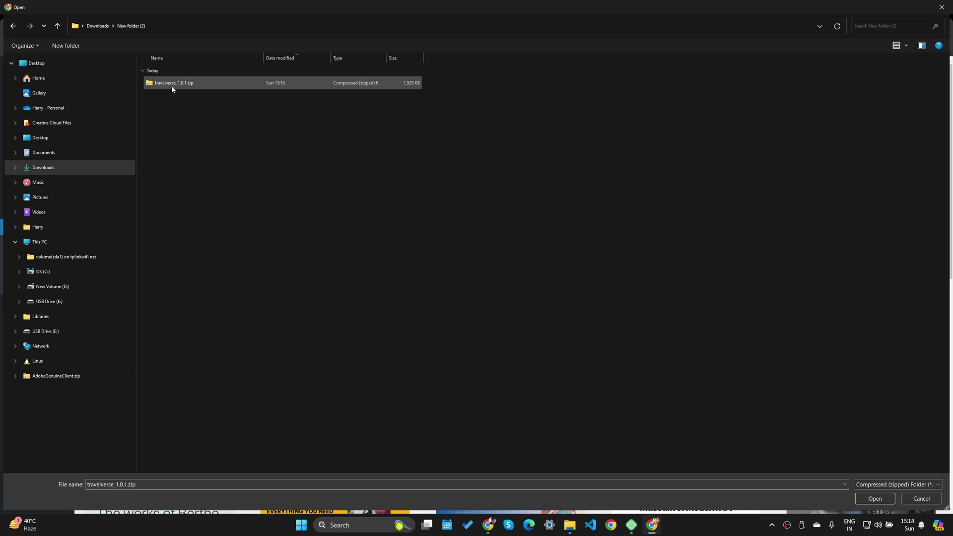
{"action": "left_click", "coordinate": [178, 86]}
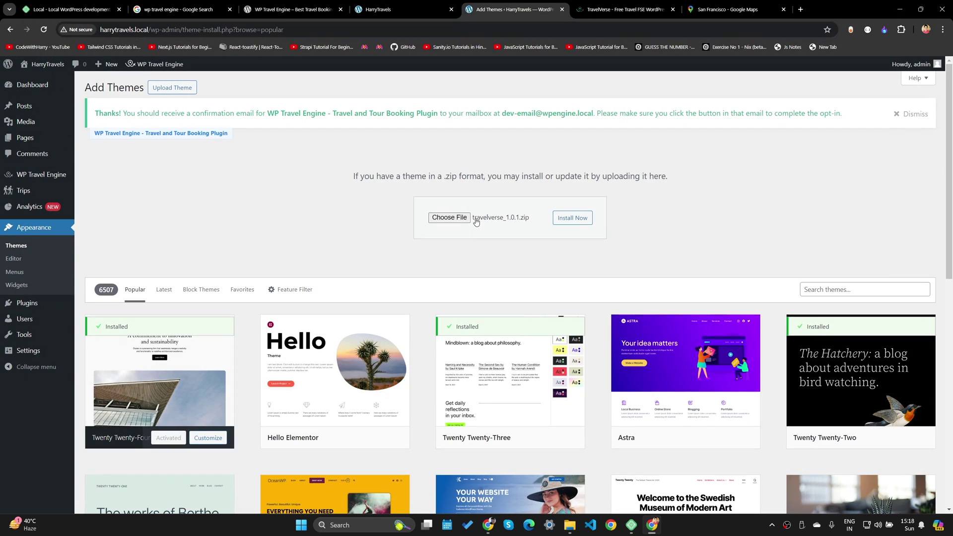
{"action": "left_click", "coordinate": [554, 223]}
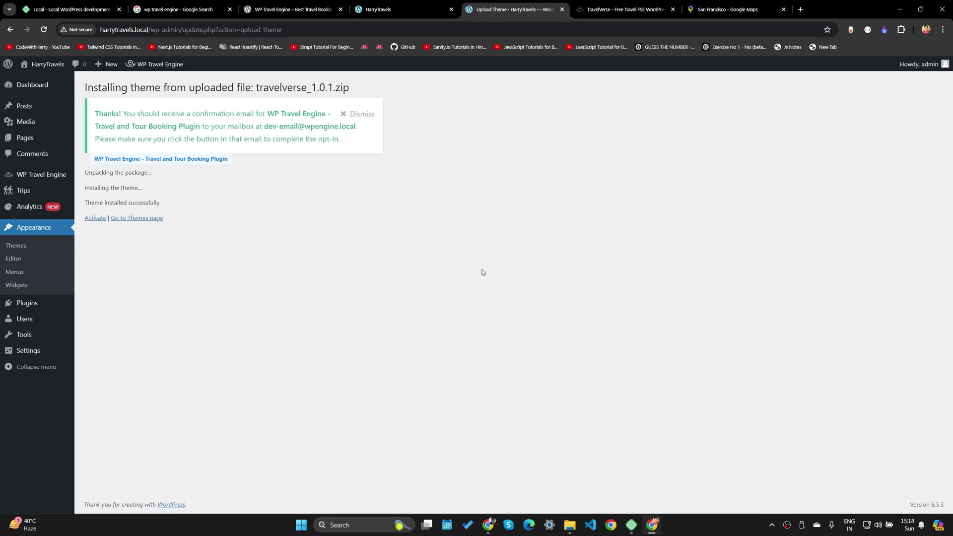
{"action": "left_click", "coordinate": [96, 218]}
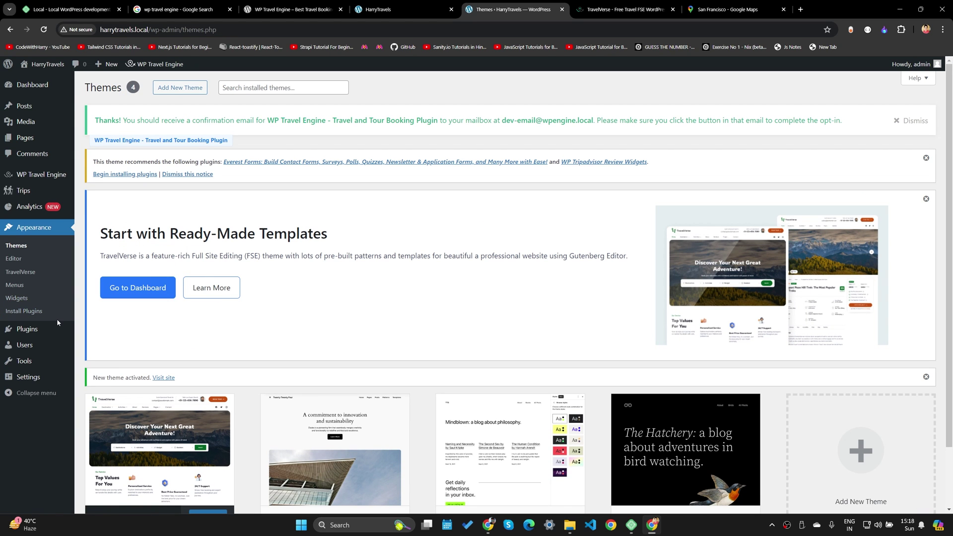
Close the San Francisco Google Maps tab
{"action": "left_click", "coordinate": [649, 3]}
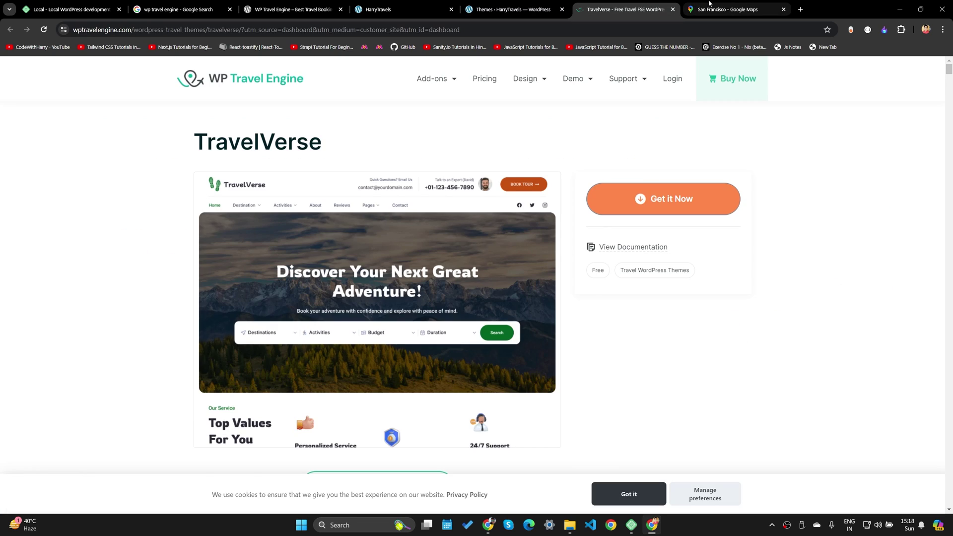
{"action": "left_click", "coordinate": [712, 9]}
{"action": "key", "text": "ctrl+shift+Tab"}
{"action": "middle_click", "coordinate": [705, 10]}
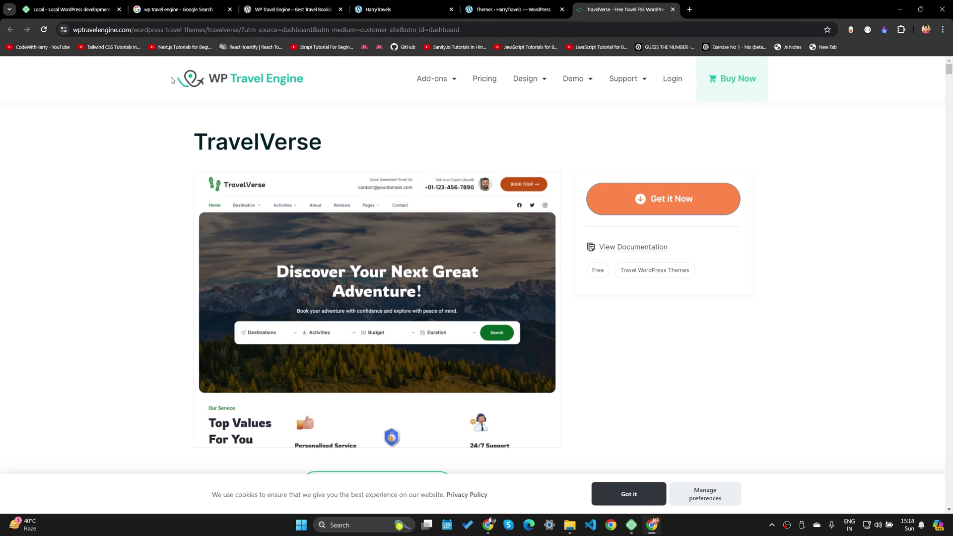
{"action": "key", "text": "ctrl+shift+Tab"}
{"action": "key", "text": "ctrl+shift+Tab"}
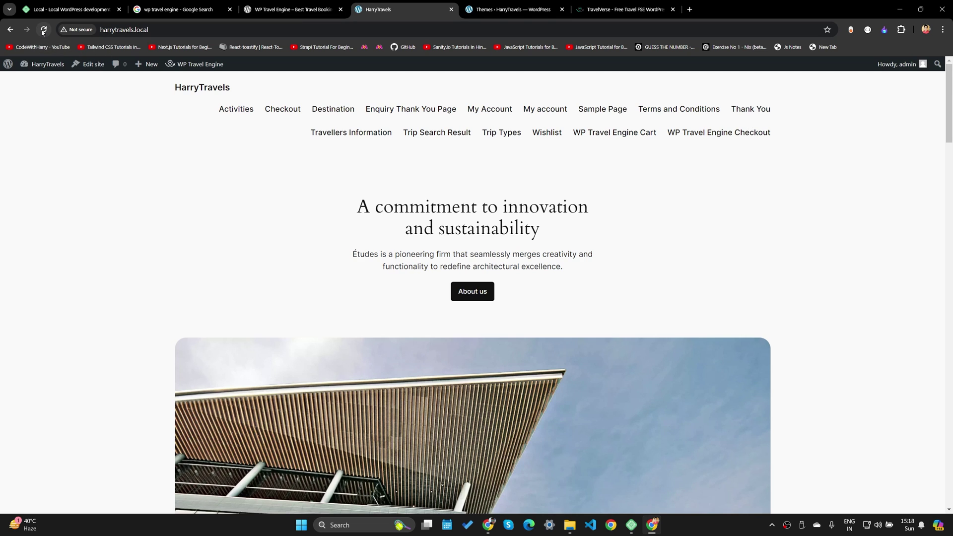
Reload the HarryTravels homepage and review its Top Values For You section in the TravelVerse design
{"action": "left_click", "coordinate": [44, 29]}
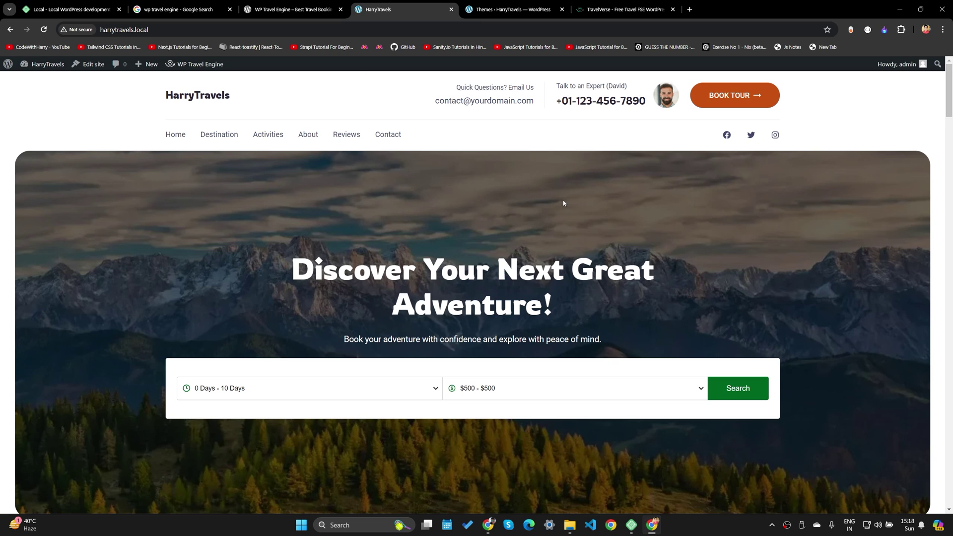
{"action": "scroll", "coordinate": [447, 257], "scroll_direction": "down", "scroll_amount": 10}
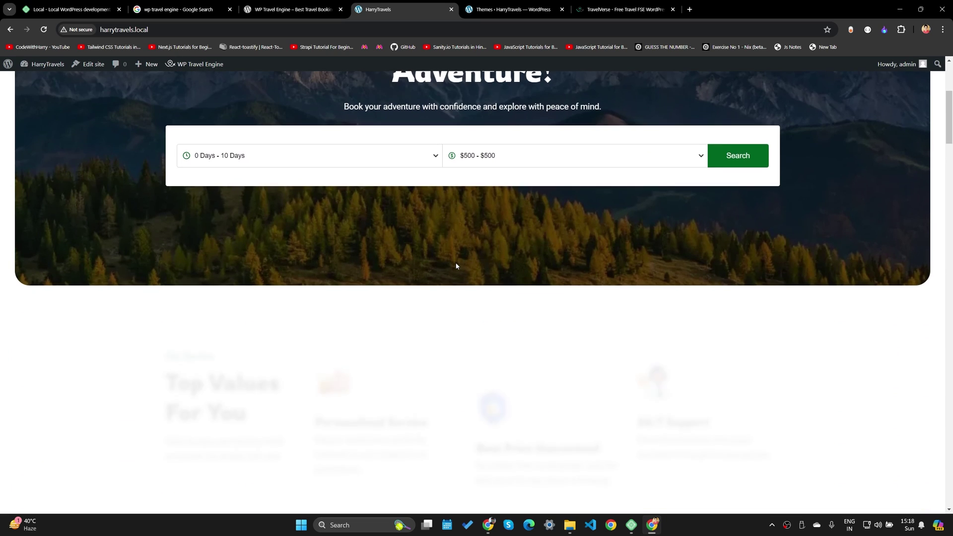
{"action": "scroll", "coordinate": [490, 288], "scroll_direction": "up", "scroll_amount": 2}
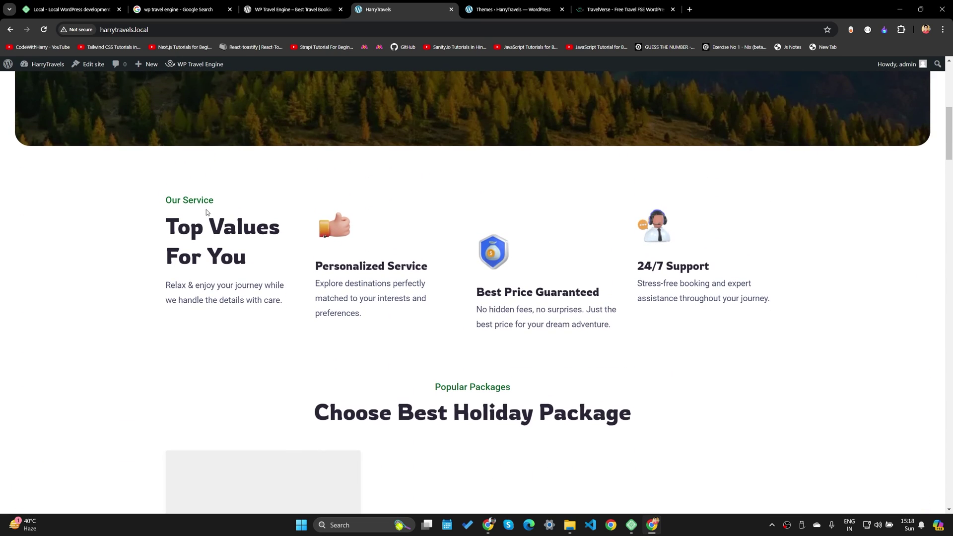
{"action": "triple_click", "coordinate": [223, 242]}
{"action": "left_click", "coordinate": [298, 279]}
{"action": "left_click_drag", "start_coordinate": [640, 267], "coordinate": [687, 338]}
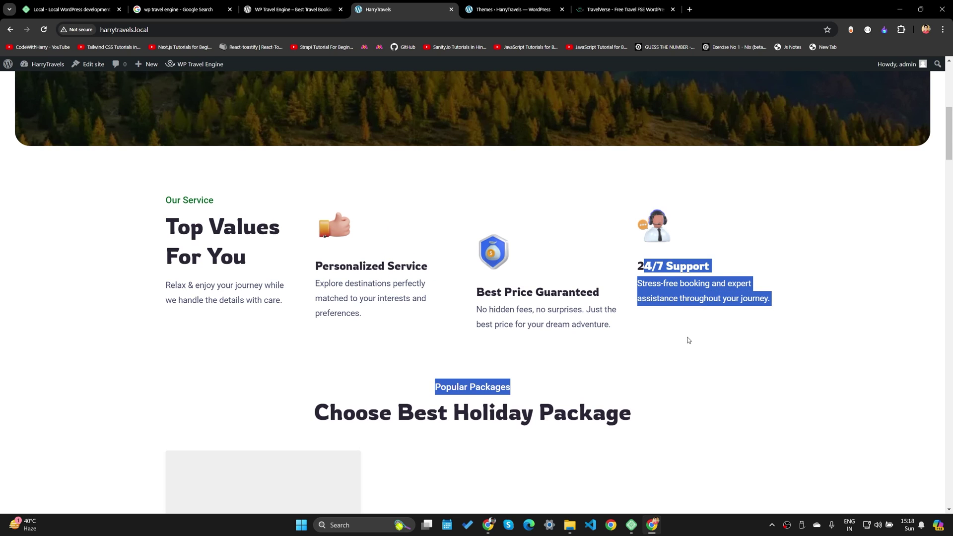
{"action": "scroll", "coordinate": [694, 355], "scroll_direction": "down", "scroll_amount": 6}
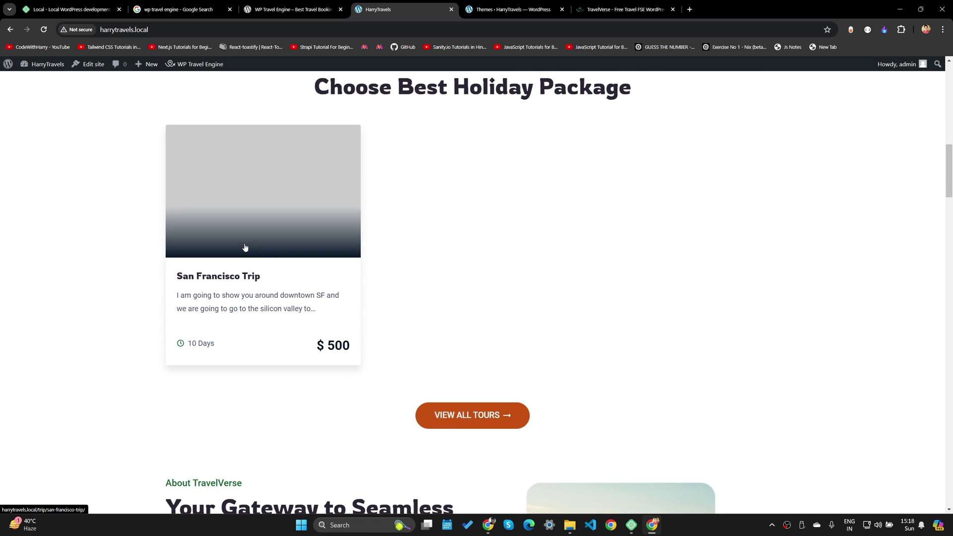
{"action": "scroll", "coordinate": [238, 238], "scroll_direction": "down", "scroll_amount": 5}
Follow the view-all-tours link and scroll down to the footer's We Accept logos and copyright line
{"action": "left_click", "coordinate": [474, 183]}
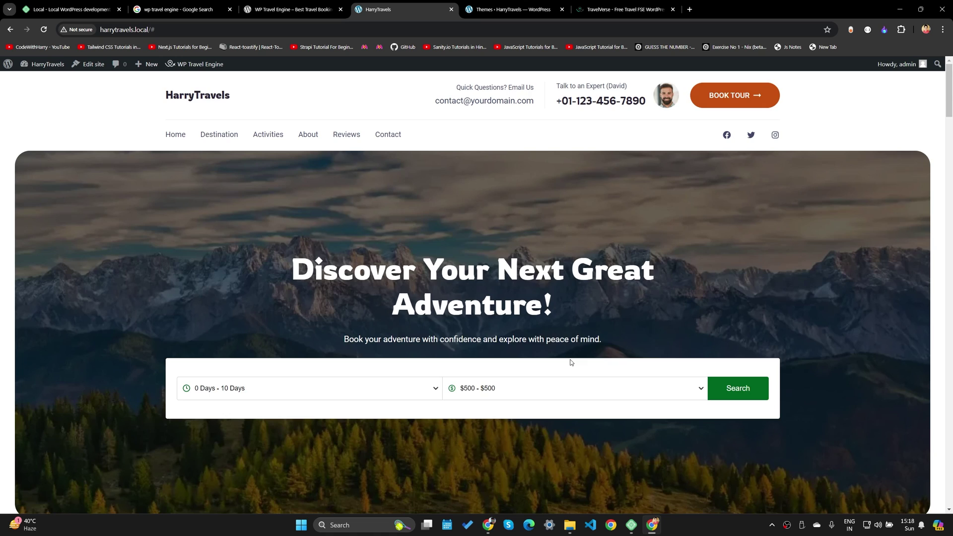
{"action": "scroll", "coordinate": [572, 363], "scroll_direction": "down", "scroll_amount": 20}
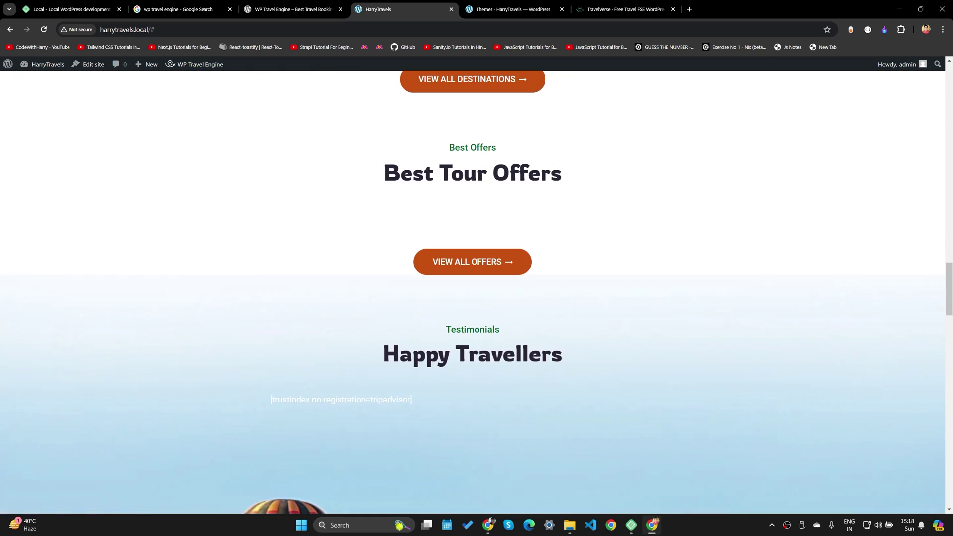
{"action": "scroll", "coordinate": [318, 379], "scroll_direction": "down", "scroll_amount": 5}
{"action": "scroll", "coordinate": [318, 378], "scroll_direction": "up", "scroll_amount": 4}
{"action": "scroll", "coordinate": [348, 374], "scroll_direction": "down", "scroll_amount": 1}
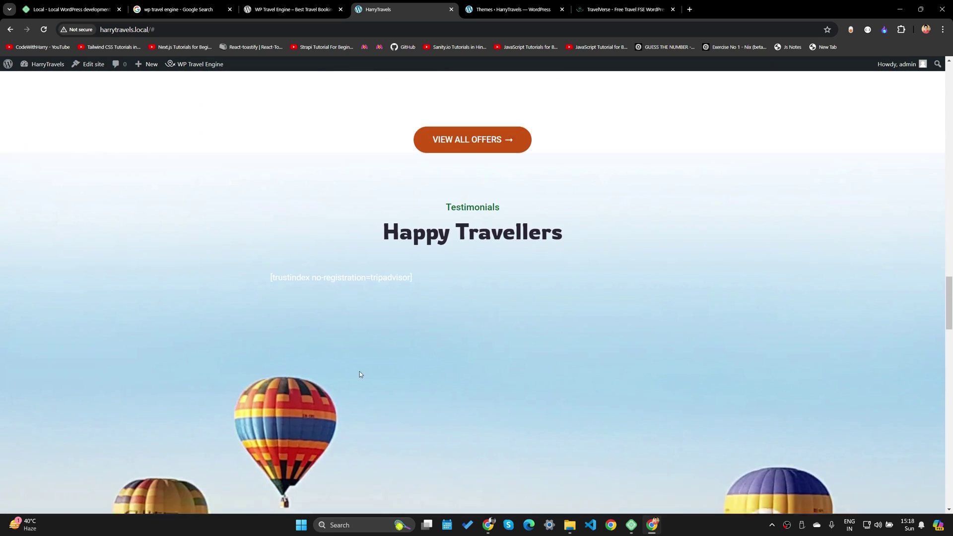
{"action": "scroll", "coordinate": [359, 375], "scroll_direction": "down", "scroll_amount": 10}
{"action": "scroll", "coordinate": [362, 380], "scroll_direction": "down", "scroll_amount": 8}
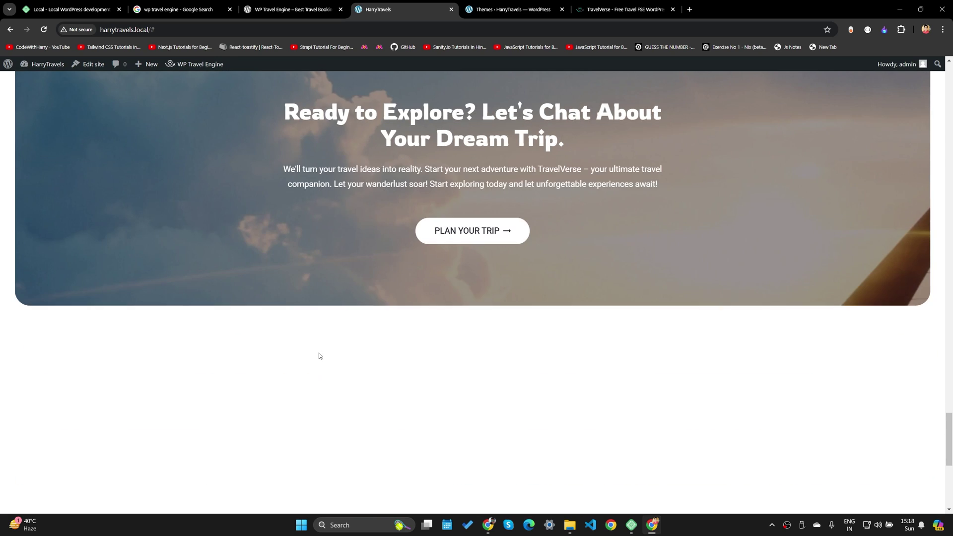
{"action": "scroll", "coordinate": [318, 356], "scroll_direction": "down", "scroll_amount": 6}
{"action": "left_click_drag", "start_coordinate": [187, 343], "coordinate": [421, 425]}
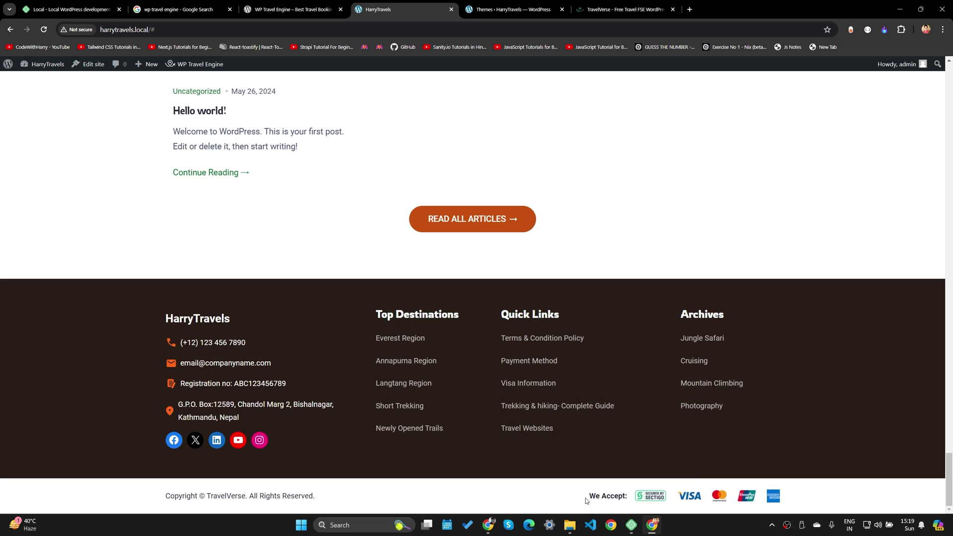
{"action": "left_click_drag", "start_coordinate": [587, 498], "coordinate": [789, 496]}
{"action": "left_click", "coordinate": [826, 498]}
{"action": "triple_click", "coordinate": [188, 496]}
{"action": "left_click", "coordinate": [288, 491]}
Jump back to the top of the homepage, then return to the WordPress Themes admin page
{"action": "key", "text": "Home"}
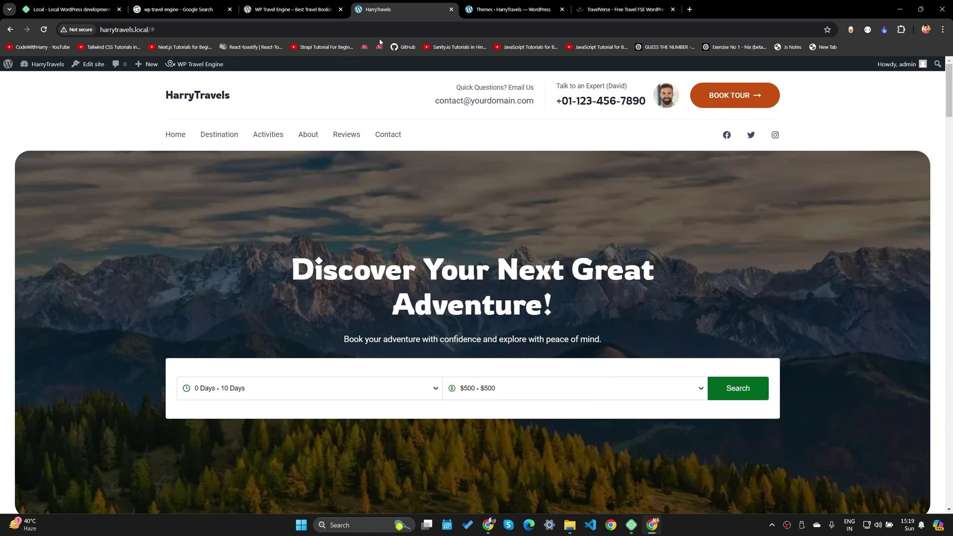
{"action": "scroll", "coordinate": [403, 353], "scroll_direction": "down", "scroll_amount": 5}
{"action": "scroll", "coordinate": [330, 348], "scroll_direction": "up", "scroll_amount": 5}
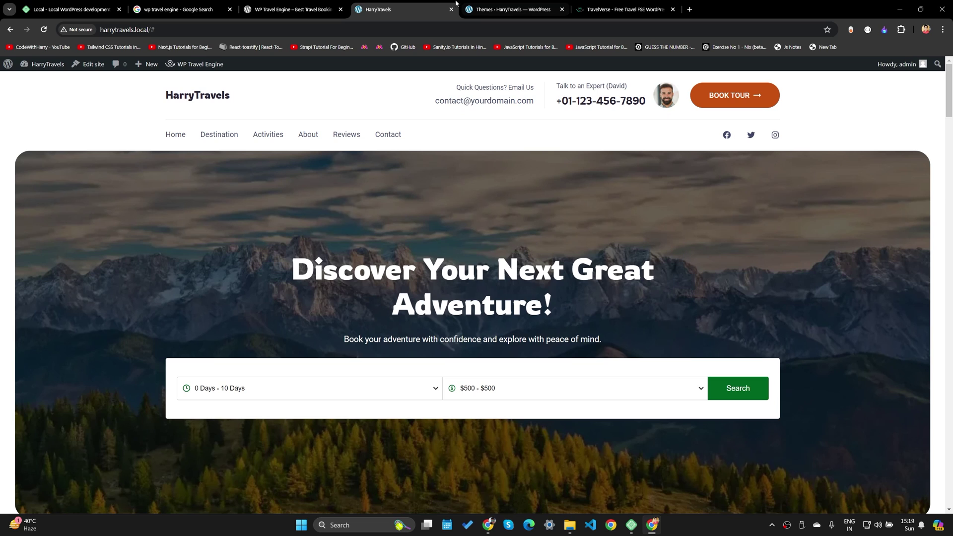
{"action": "left_click", "coordinate": [550, 5]}
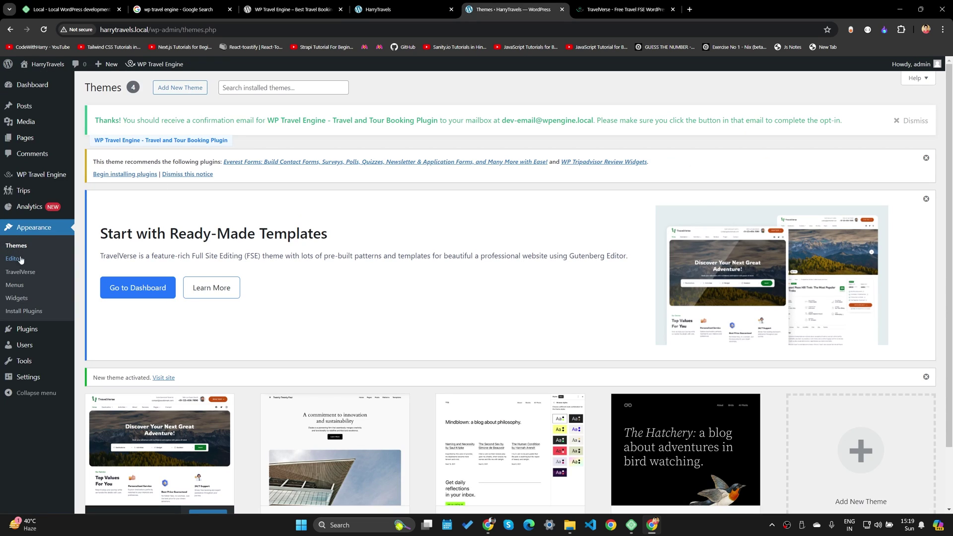
Start a new WP Travel Engine trip titled 'Russia Trip'
{"action": "left_click", "coordinate": [42, 175]}
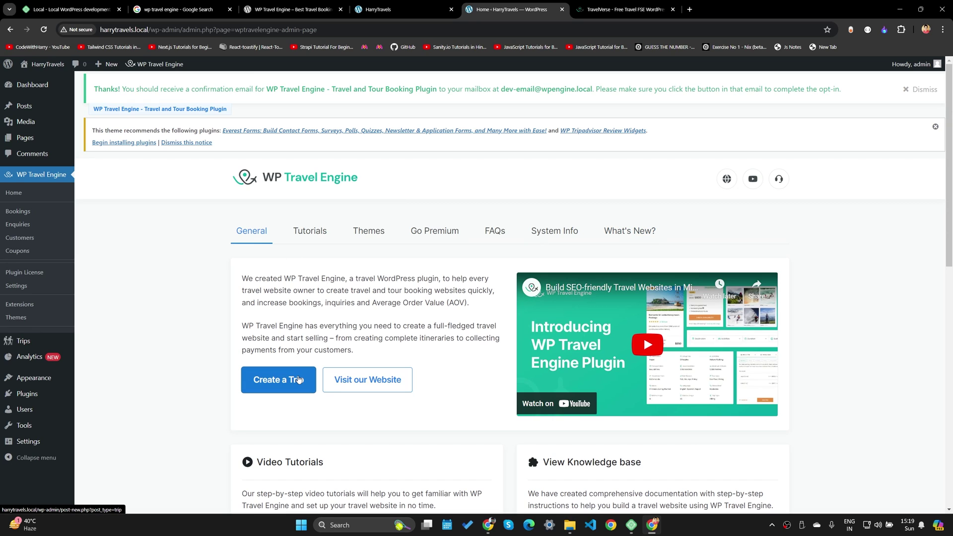
{"action": "left_click", "coordinate": [298, 380]}
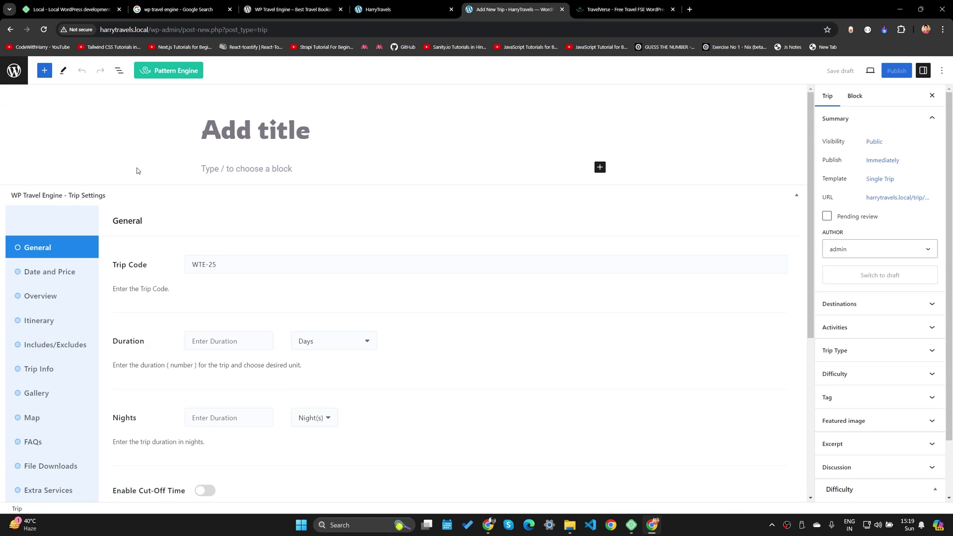
{"action": "type", "text": "Russia Trip"}
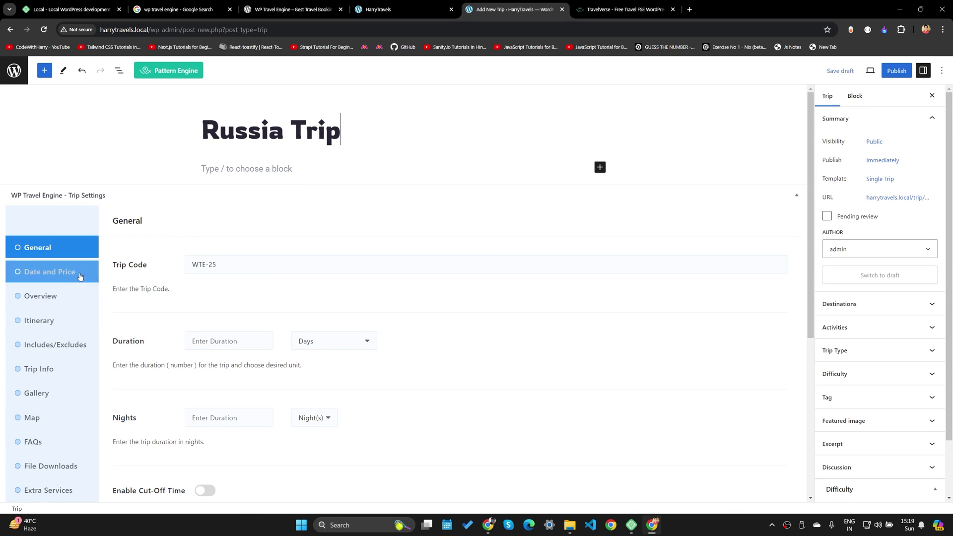
Add a Russia Package priced 1000 per Adult under the trip's Date and Price settings
{"action": "left_click", "coordinate": [57, 272]}
{"action": "left_click", "coordinate": [197, 299]}
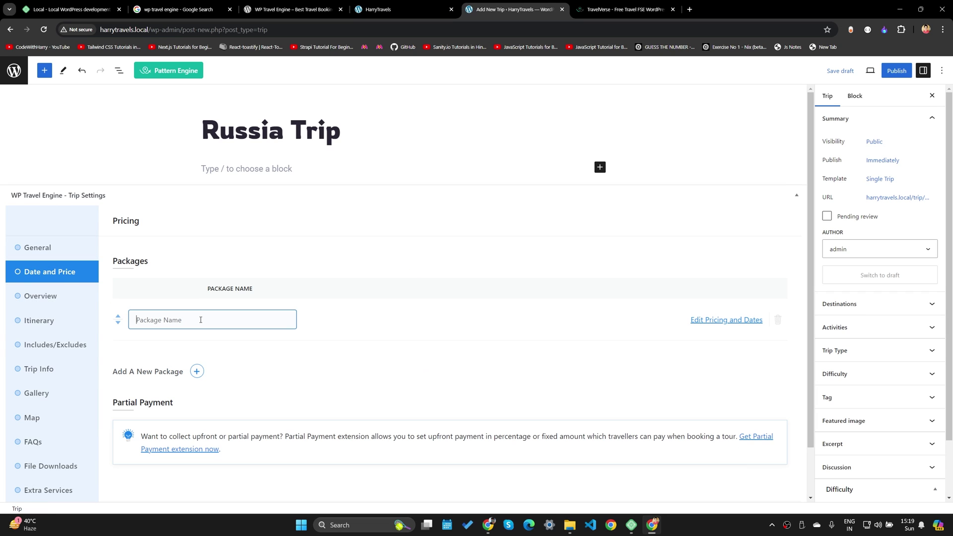
{"action": "type", "text": "Russia Package"}
{"action": "left_click", "coordinate": [726, 319]}
{"action": "left_click", "coordinate": [300, 221]}
{"action": "left_click", "coordinate": [305, 244]}
{"action": "left_click", "coordinate": [304, 284]}
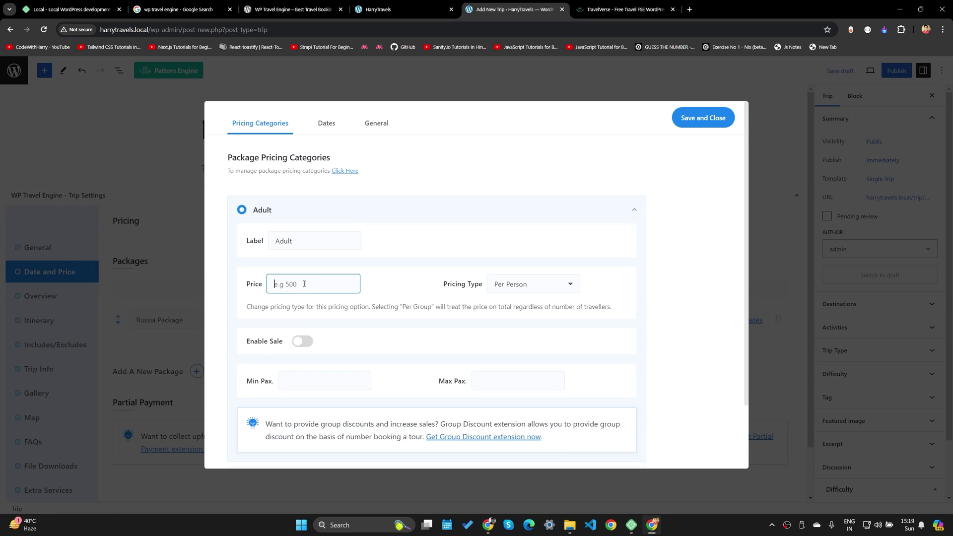
{"action": "type", "text": "10"}
{"action": "left_click", "coordinate": [703, 117]}
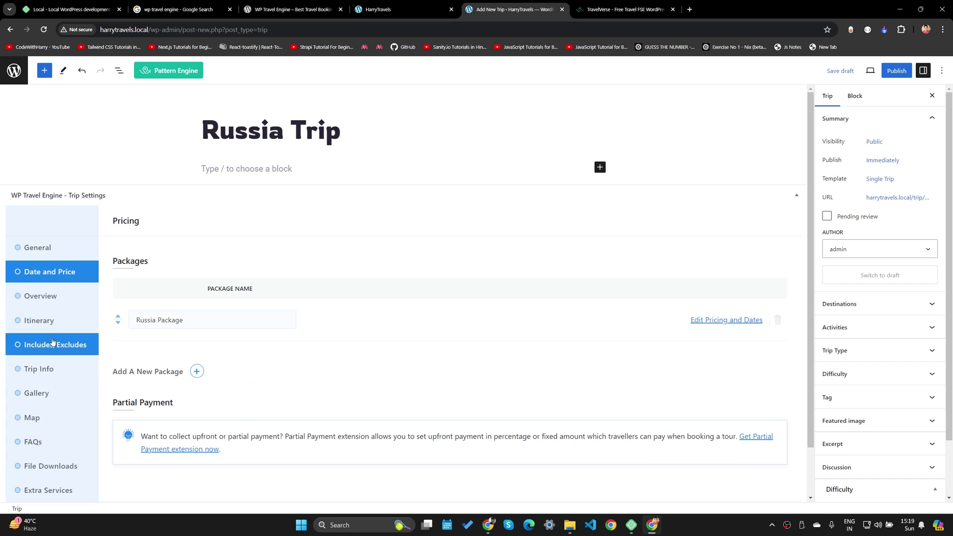
Publish the Russia Trip
{"action": "left_click", "coordinate": [49, 320]}
{"action": "left_click", "coordinate": [52, 298]}
{"action": "left_click", "coordinate": [49, 320]}
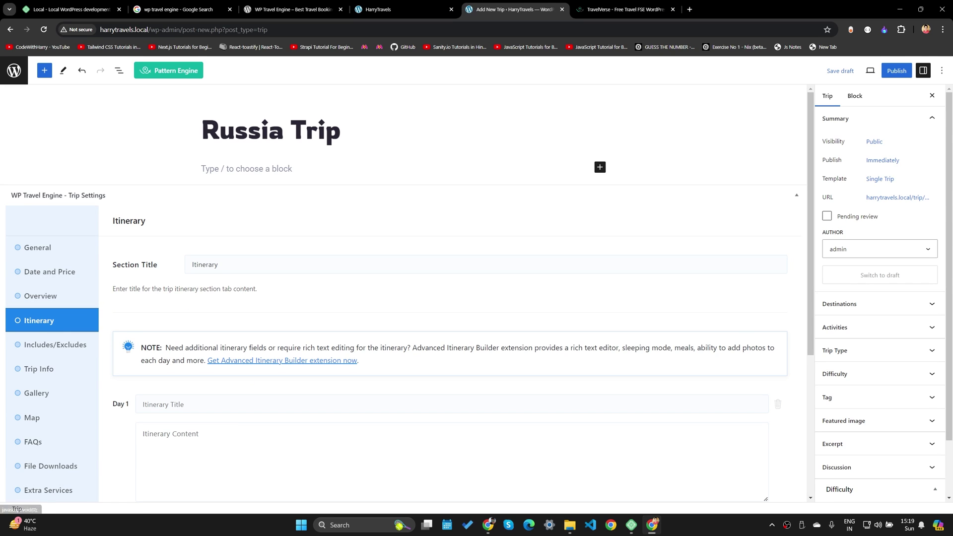
{"action": "left_click", "coordinate": [897, 71]}
{"action": "left_click", "coordinate": [858, 70]}
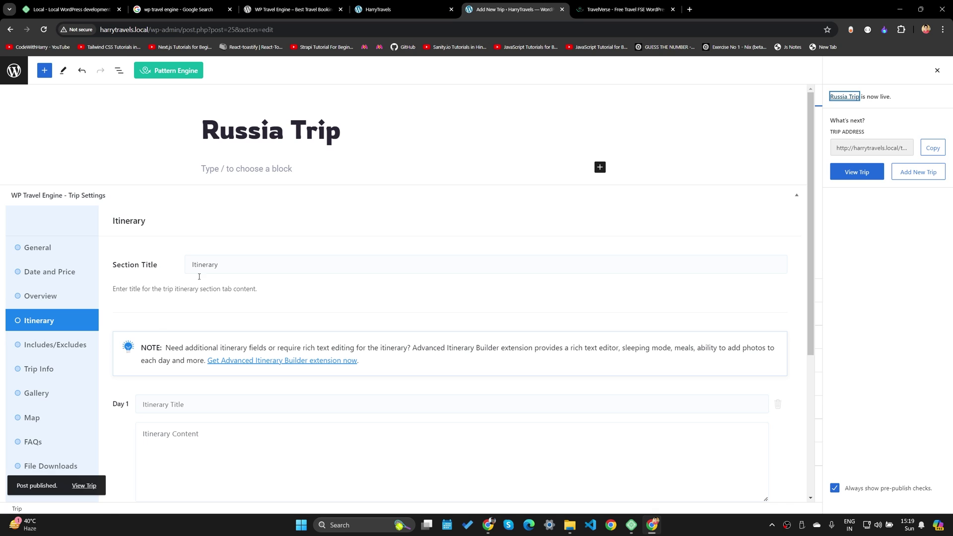
Reload the HarryTravels homepage and view the new Russia Trip page
{"action": "left_click", "coordinate": [402, 9]}
{"action": "left_click", "coordinate": [50, 31]}
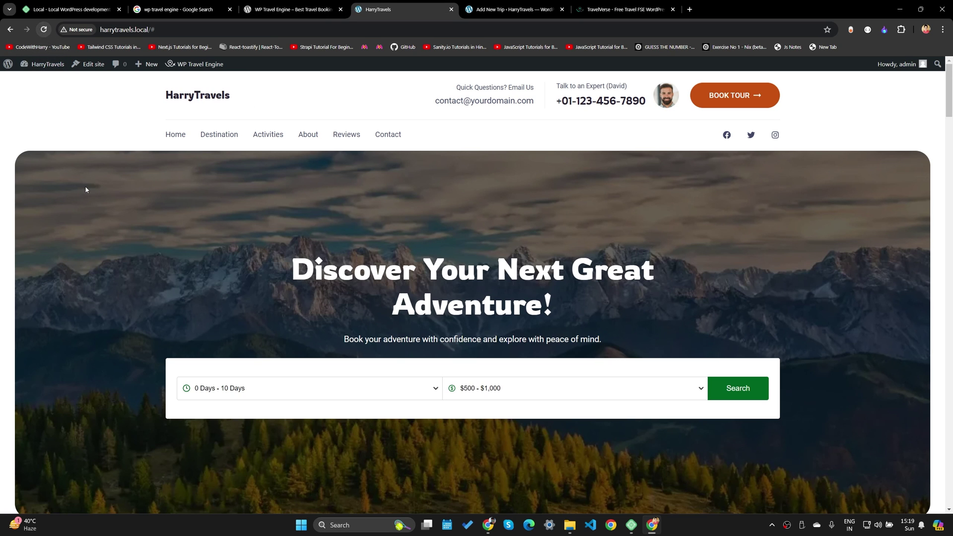
{"action": "scroll", "coordinate": [189, 365], "scroll_direction": "down", "scroll_amount": 10}
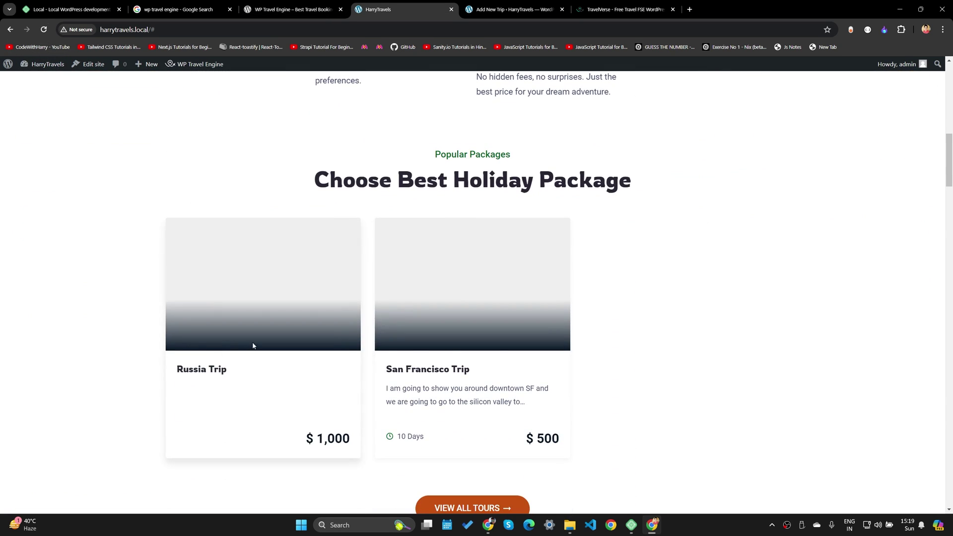
{"action": "left_click", "coordinate": [273, 319]}
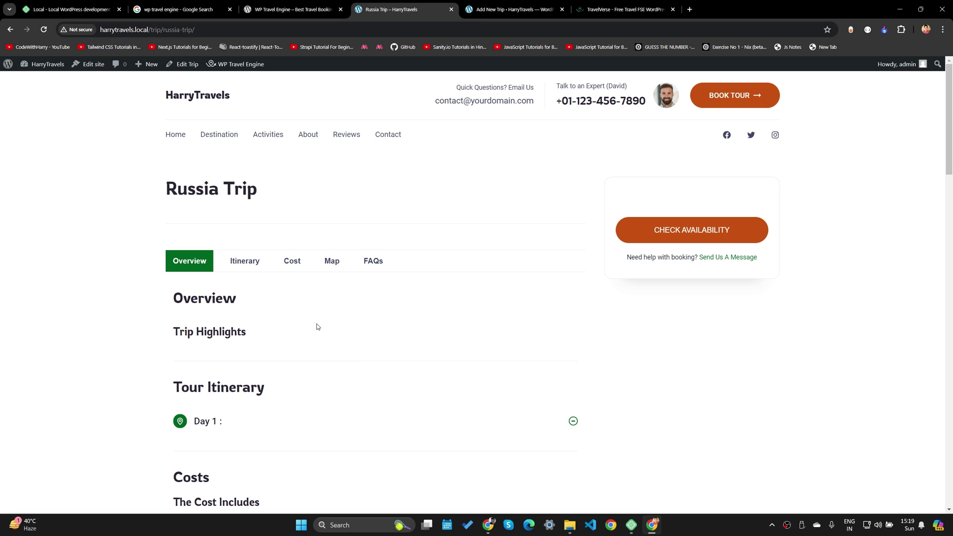
{"action": "scroll", "coordinate": [339, 353], "scroll_direction": "down", "scroll_amount": 3}
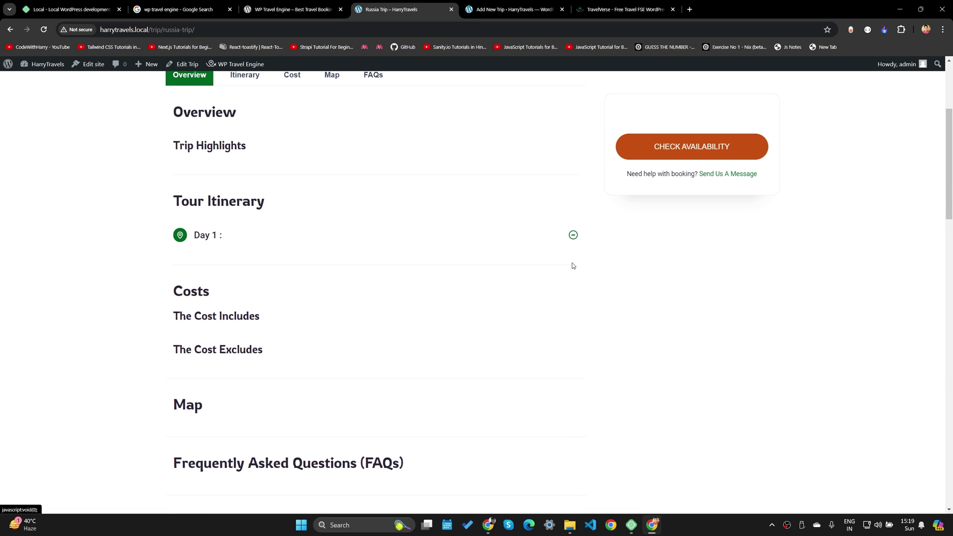
{"action": "scroll", "coordinate": [573, 263], "scroll_direction": "up", "scroll_amount": 3}
Open the San Francisco Trip page and check its Day 1 itinerary entry
{"action": "left_click", "coordinate": [9, 31]}
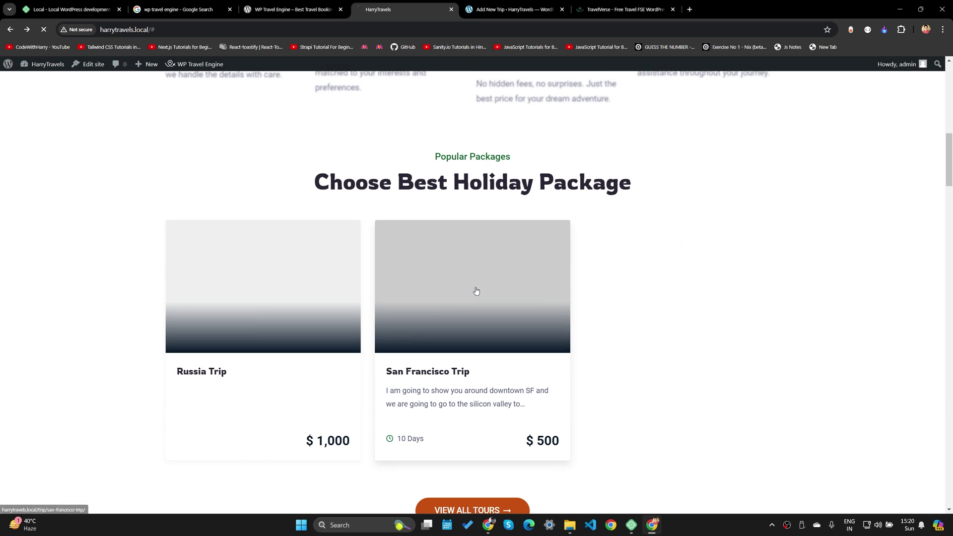
{"action": "left_click", "coordinate": [474, 292]}
{"action": "scroll", "coordinate": [220, 347], "scroll_direction": "down", "scroll_amount": 3}
{"action": "double_click", "coordinate": [204, 277]}
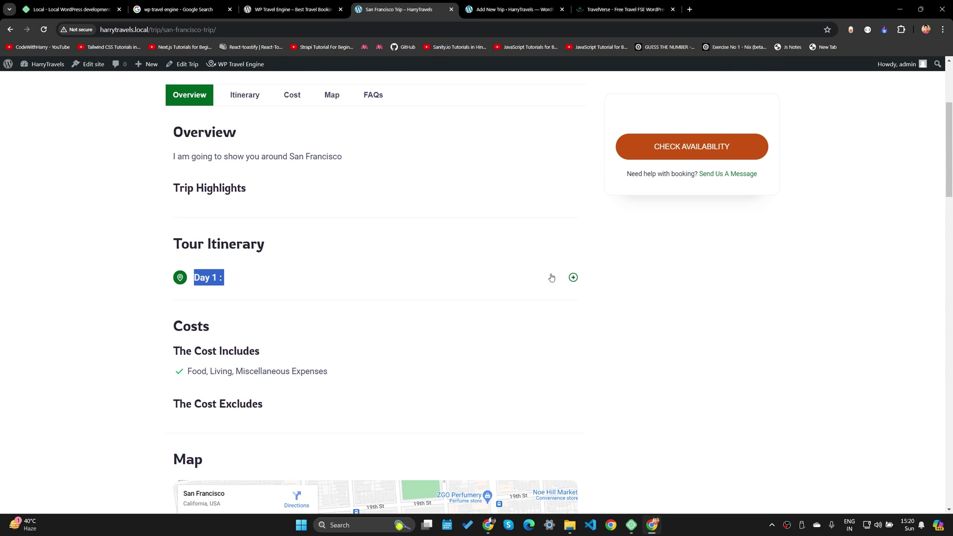
{"action": "left_click", "coordinate": [237, 309]}
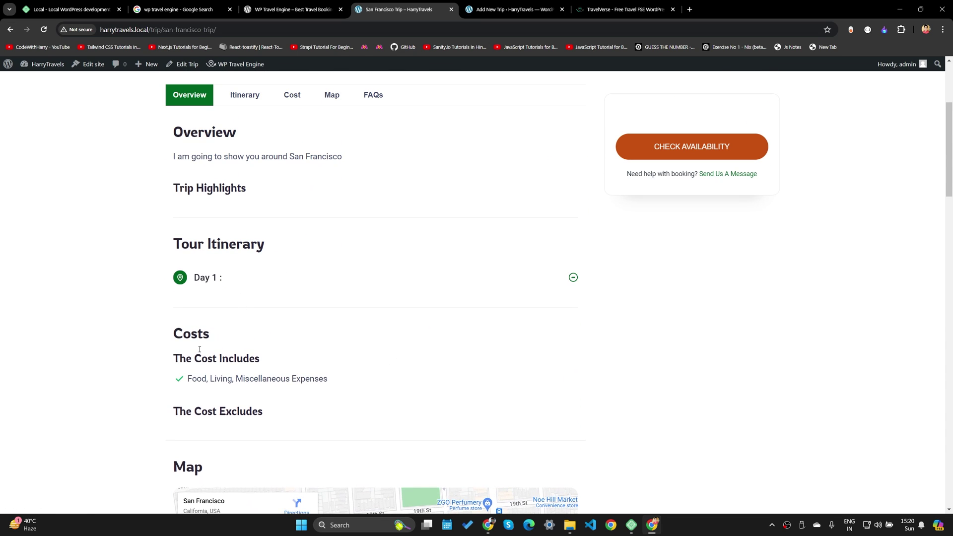
{"action": "left_click_drag", "start_coordinate": [199, 349], "coordinate": [259, 380]}
{"action": "left_click", "coordinate": [354, 392]}
Pan around the San Francisco Trip's embedded map
{"action": "scroll", "coordinate": [354, 392], "scroll_direction": "down", "scroll_amount": 5}
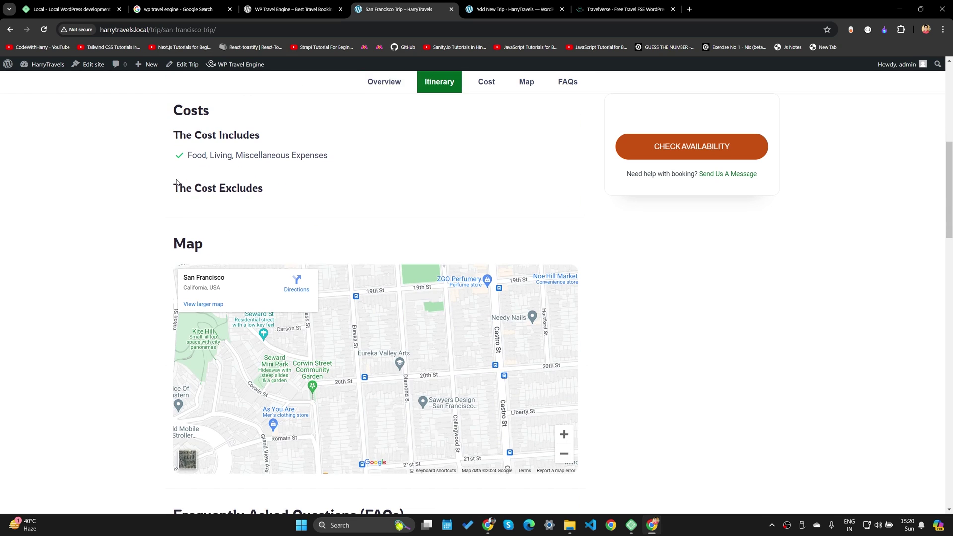
{"action": "left_click_drag", "start_coordinate": [176, 182], "coordinate": [294, 193]}
{"action": "left_click", "coordinate": [294, 194]}
{"action": "left_click_drag", "start_coordinate": [406, 365], "coordinate": [432, 352]}
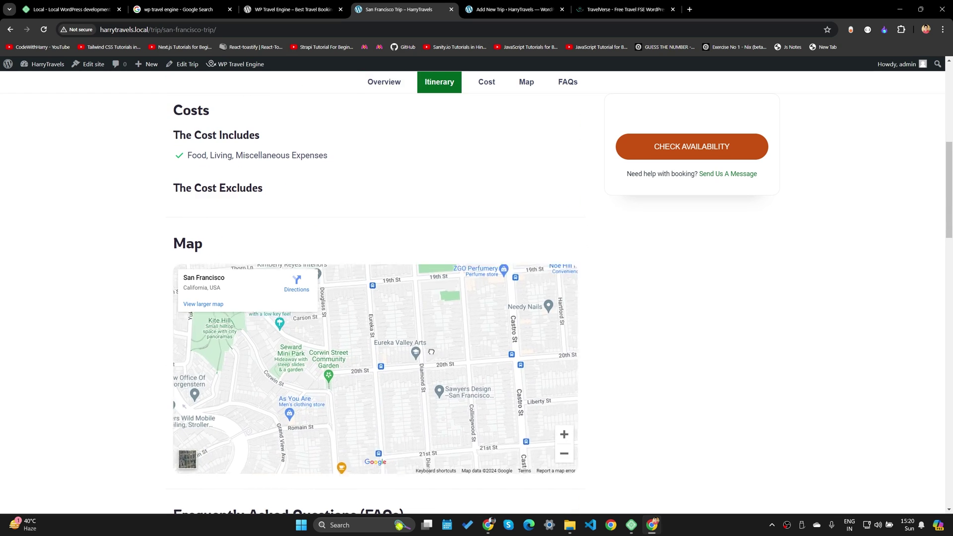
{"action": "key", "text": "Down"}
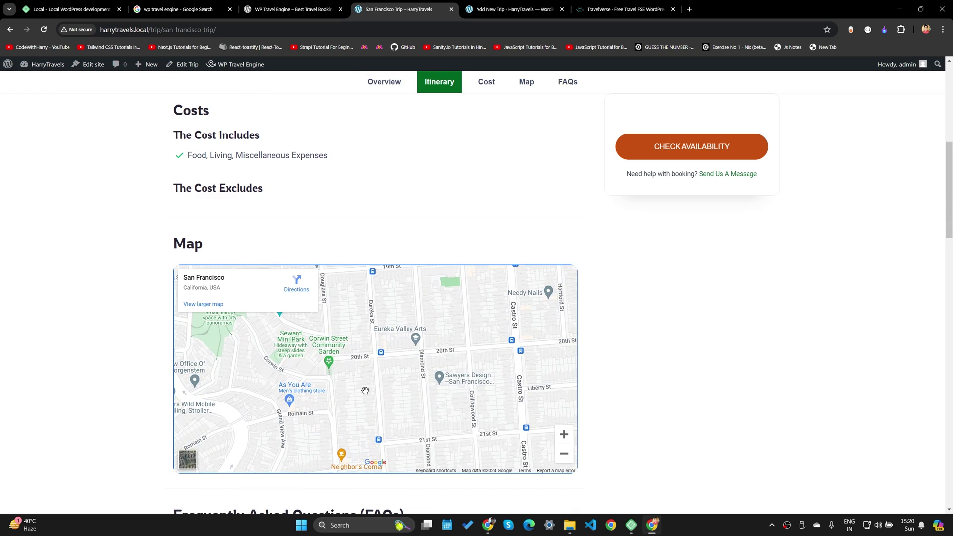
Scroll through the trip's FAQs and Enquiry form sections
{"action": "scroll", "coordinate": [365, 391], "scroll_direction": "down", "scroll_amount": 2}
{"action": "scroll", "coordinate": [417, 432], "scroll_direction": "up", "scroll_amount": 3}
{"action": "scroll", "coordinate": [419, 397], "scroll_direction": "down", "scroll_amount": 5}
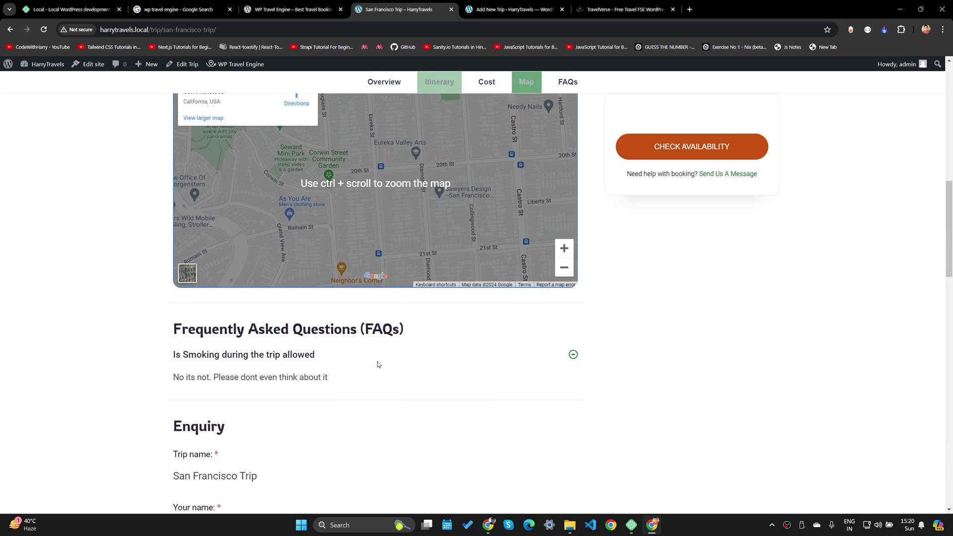
{"action": "scroll", "coordinate": [348, 323], "scroll_direction": "down", "scroll_amount": 1}
{"action": "left_click_drag", "start_coordinate": [189, 279], "coordinate": [513, 291]}
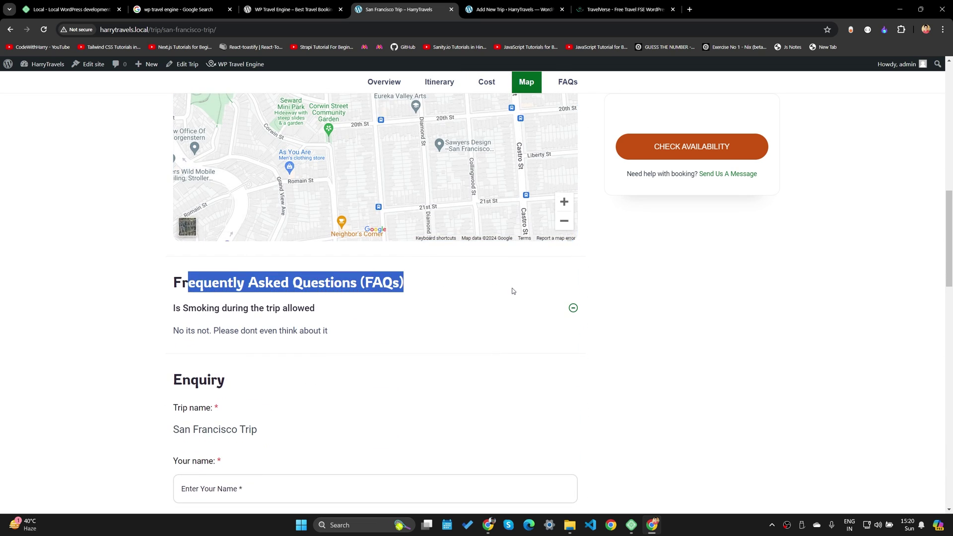
{"action": "left_click", "coordinate": [200, 302]}
{"action": "scroll", "coordinate": [386, 375], "scroll_direction": "down", "scroll_amount": 4}
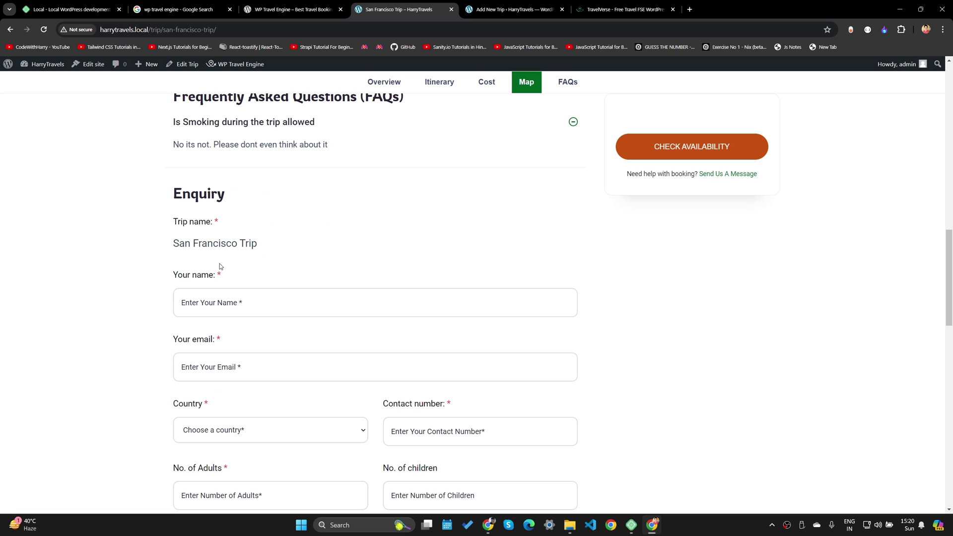
{"action": "scroll", "coordinate": [287, 293], "scroll_direction": "down", "scroll_amount": 10}
{"action": "scroll", "coordinate": [464, 341], "scroll_direction": "up", "scroll_amount": 20}
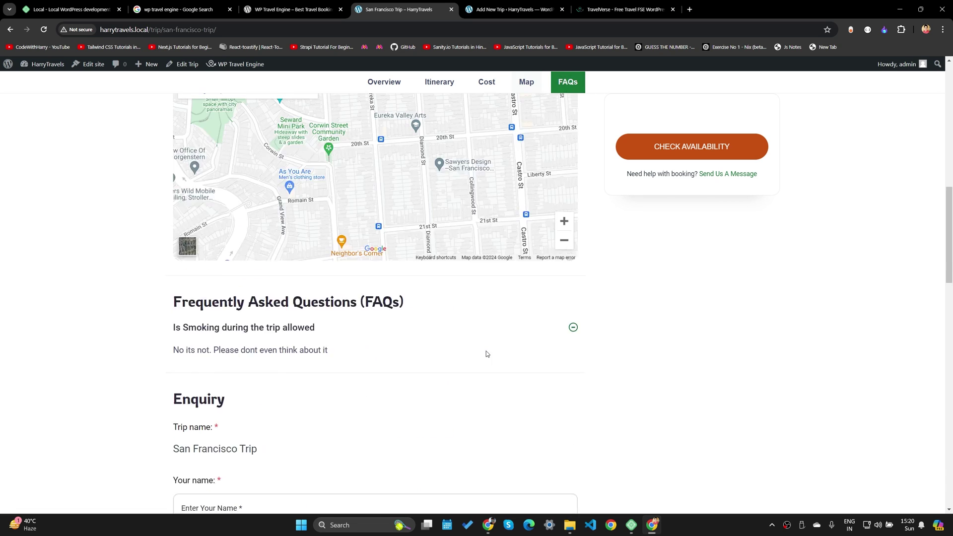
Go from the Russia Trip editor to the trips list and open San Francisco Trip for editing
{"action": "left_click", "coordinate": [502, 7]}
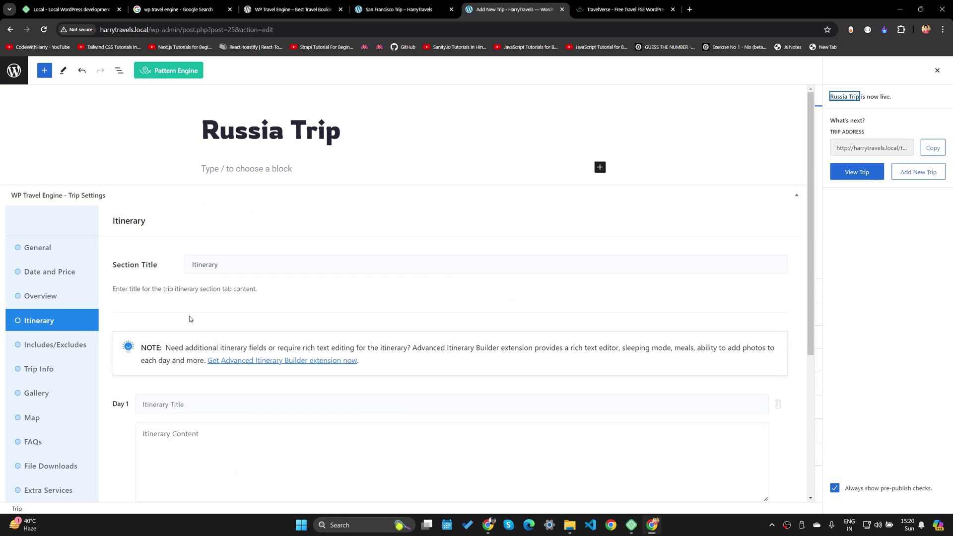
{"action": "left_click", "coordinate": [13, 70]}
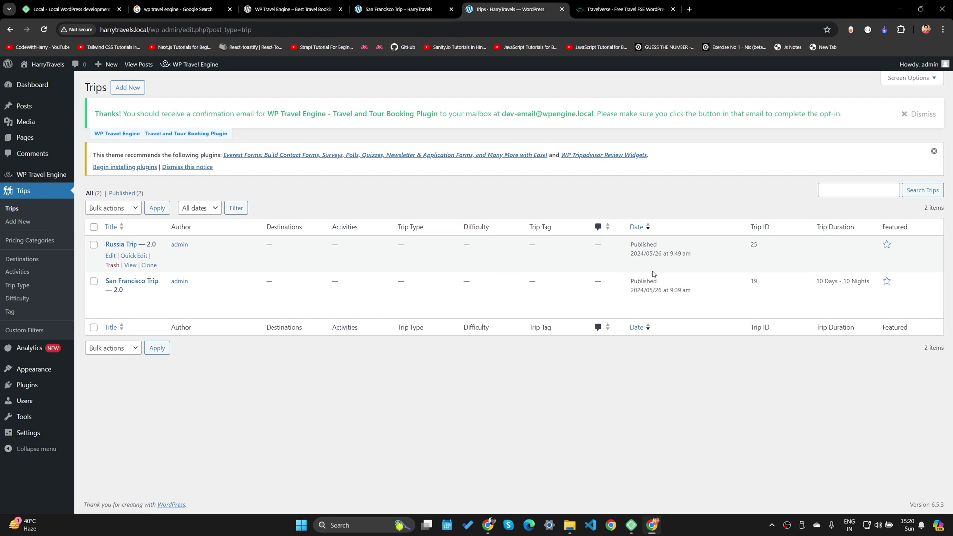
{"action": "left_click", "coordinate": [111, 302]}
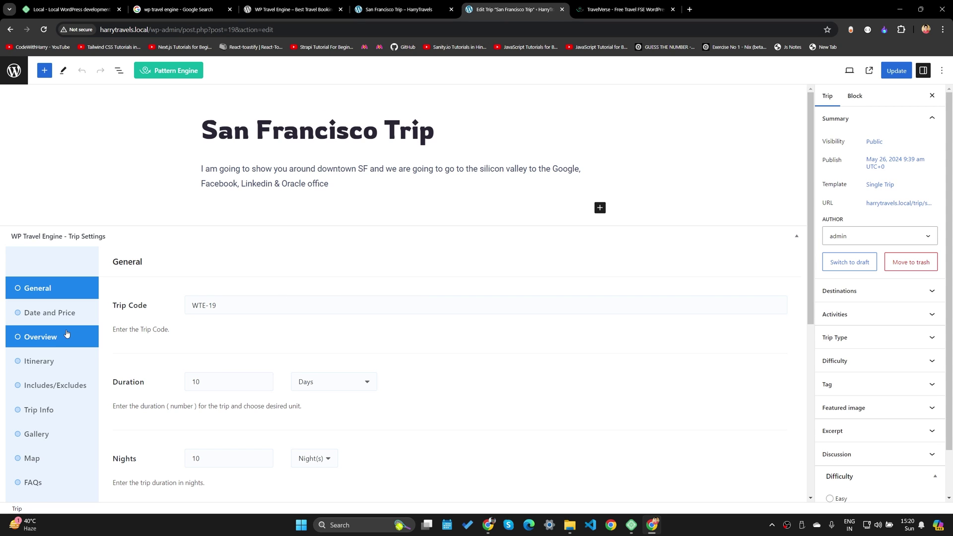
{"action": "scroll", "coordinate": [39, 333], "scroll_direction": "down", "scroll_amount": 4}
Glance at the TravelVerse theme page and move the live San Francisco trip tab after the editor
{"action": "left_click", "coordinate": [625, 9]}
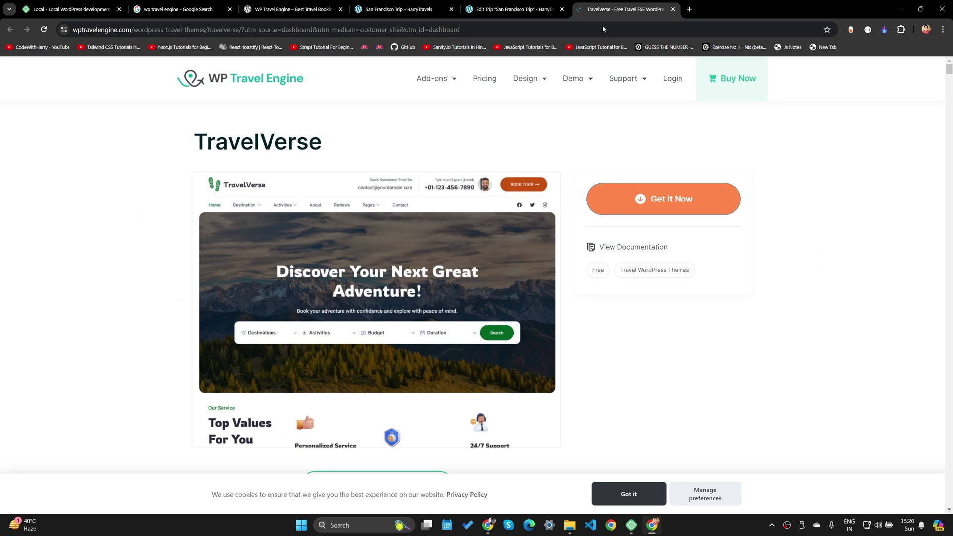
{"action": "scroll", "coordinate": [269, 416], "scroll_direction": "down", "scroll_amount": 5}
{"action": "scroll", "coordinate": [294, 441], "scroll_direction": "up", "scroll_amount": 3}
{"action": "left_click", "coordinate": [453, 3]}
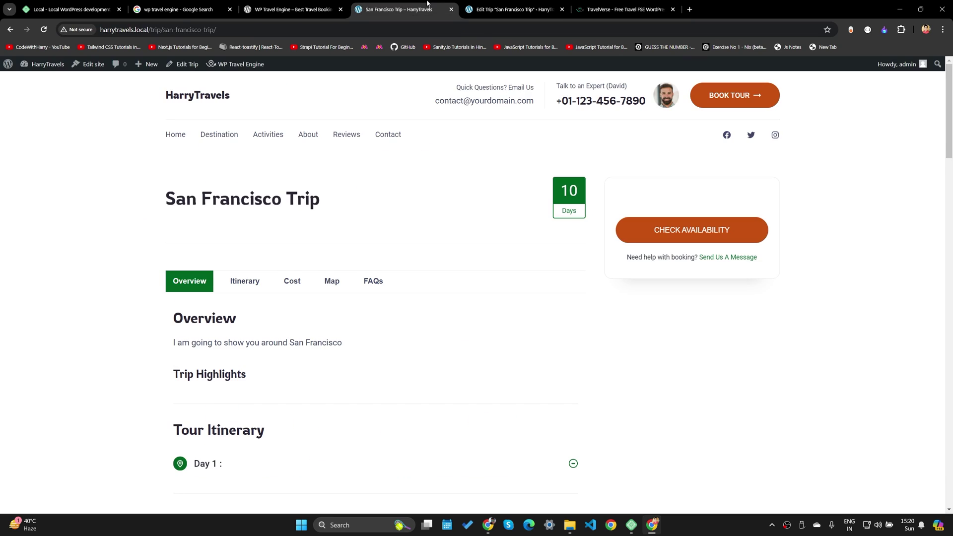
{"action": "left_click_drag", "start_coordinate": [447, 6], "coordinate": [561, 6]}
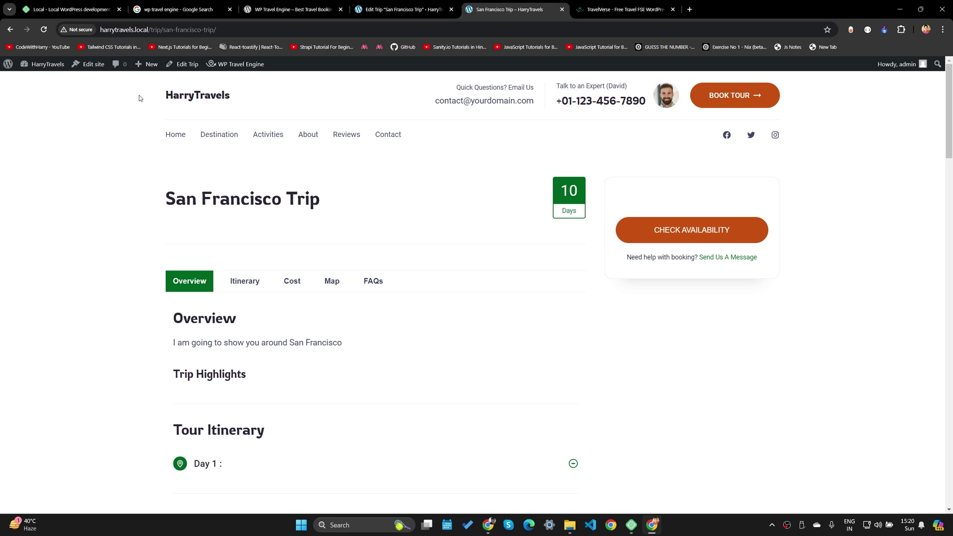
Check the live page's Tour Itinerary showing only Day 1, then return to the trip editor
{"action": "left_click_drag", "start_coordinate": [140, 98], "coordinate": [798, 398]}
{"action": "left_click", "coordinate": [274, 247]}
{"action": "scroll", "coordinate": [325, 281], "scroll_direction": "down", "scroll_amount": 5}
{"action": "scroll", "coordinate": [320, 279], "scroll_direction": "up", "scroll_amount": 4}
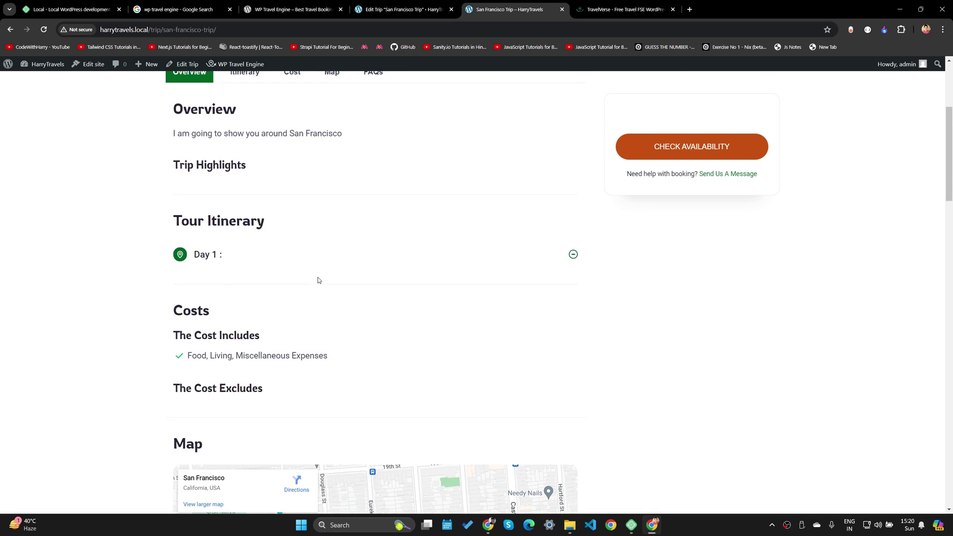
{"action": "left_click_drag", "start_coordinate": [173, 343], "coordinate": [329, 345]}
{"action": "left_click", "coordinate": [623, 9]}
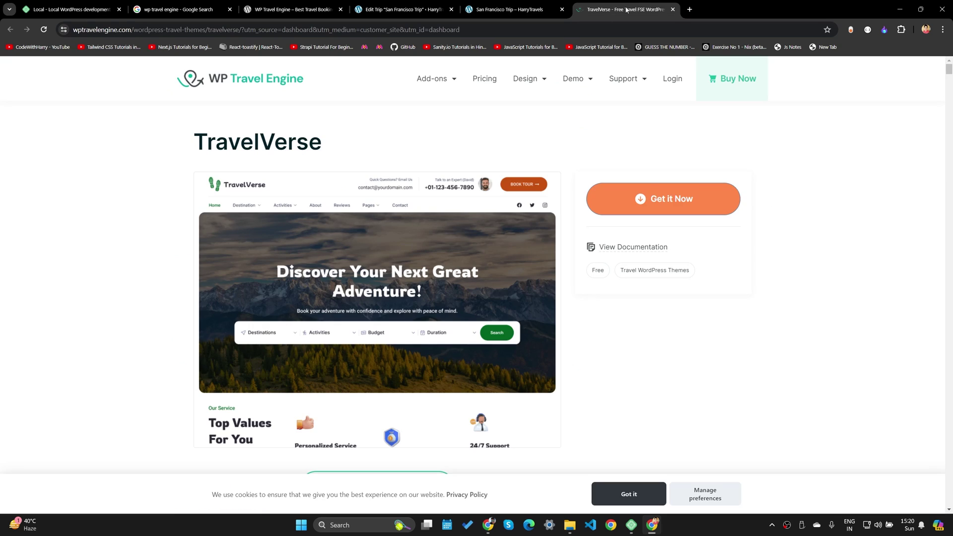
{"action": "left_click", "coordinate": [365, 5]}
{"action": "left_click_drag", "start_coordinate": [365, 4], "coordinate": [475, 6]}
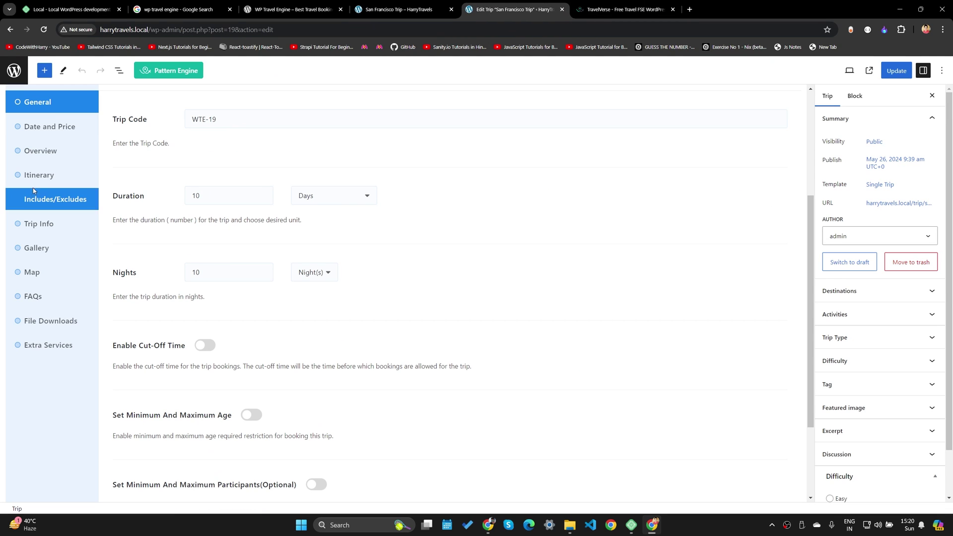
Fill in itinerary Day 1 titled Google Office with its visit description
{"action": "left_click", "coordinate": [38, 174]}
{"action": "left_click", "coordinate": [250, 263]}
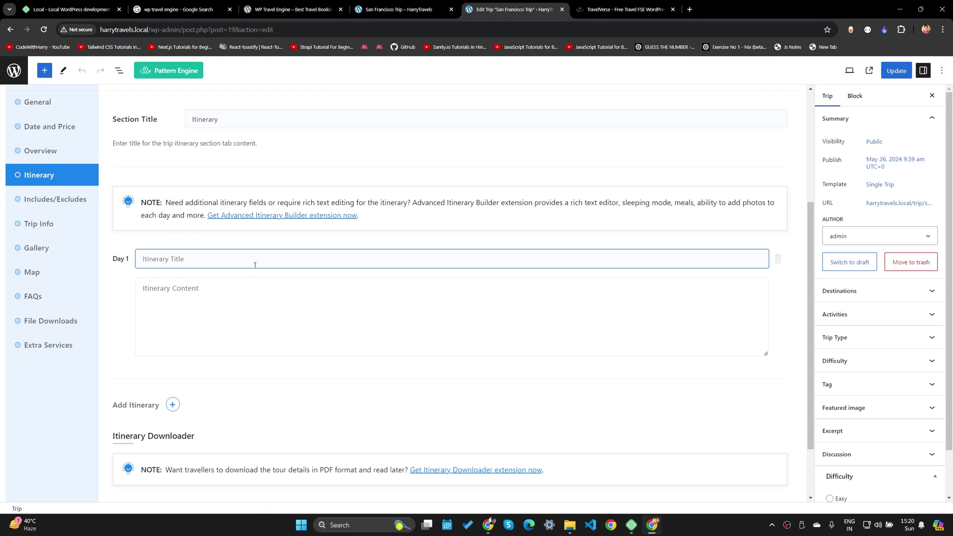
{"action": "type", "text": "Google Office"}
{"action": "key", "text": "Tab"}
{"action": "type", "text": "W"}
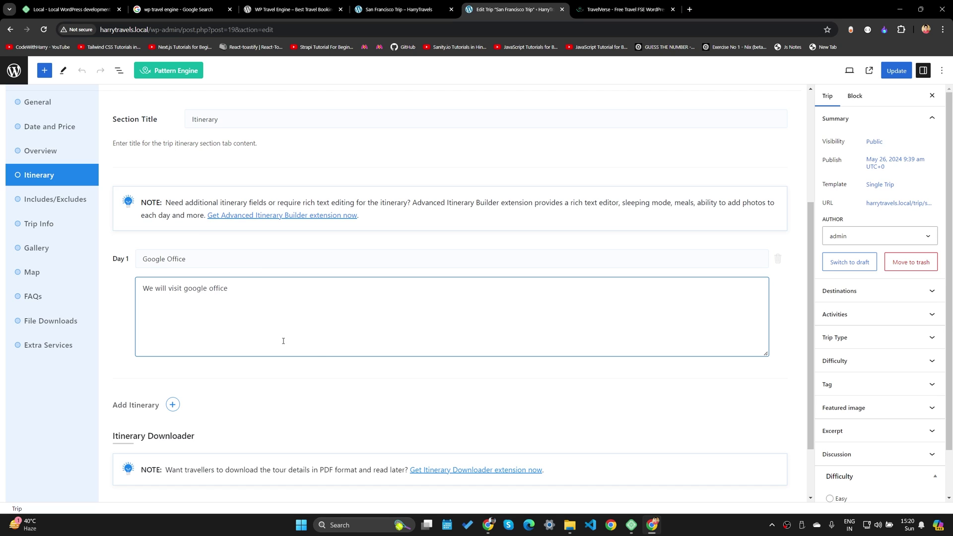
{"action": "scroll", "coordinate": [560, 283], "scroll_direction": "down", "scroll_amount": 1}
Add itinerary Day 2 titled Facebook Office with its visit description
{"action": "left_click", "coordinate": [172, 359]}
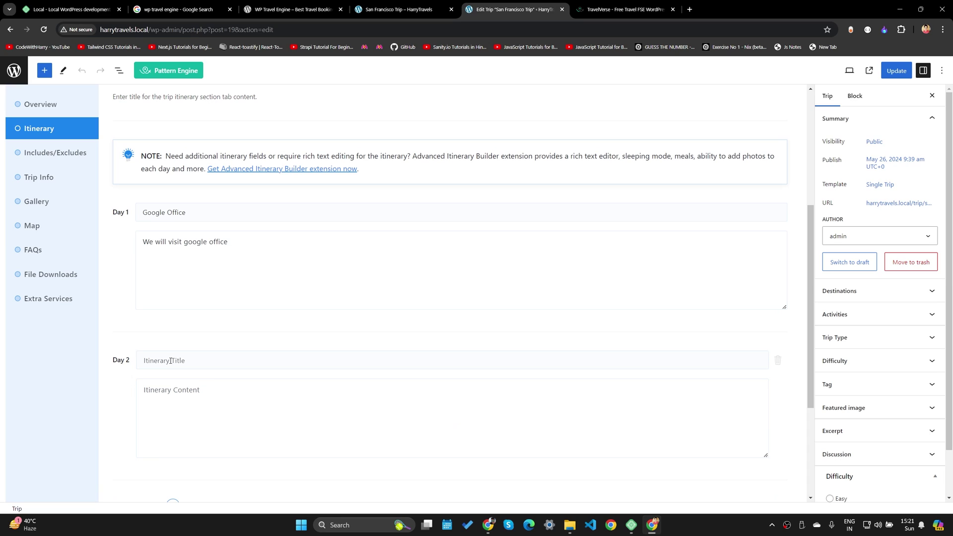
{"action": "left_click", "coordinate": [171, 361]}
{"action": "type", "text": "Facebo"}
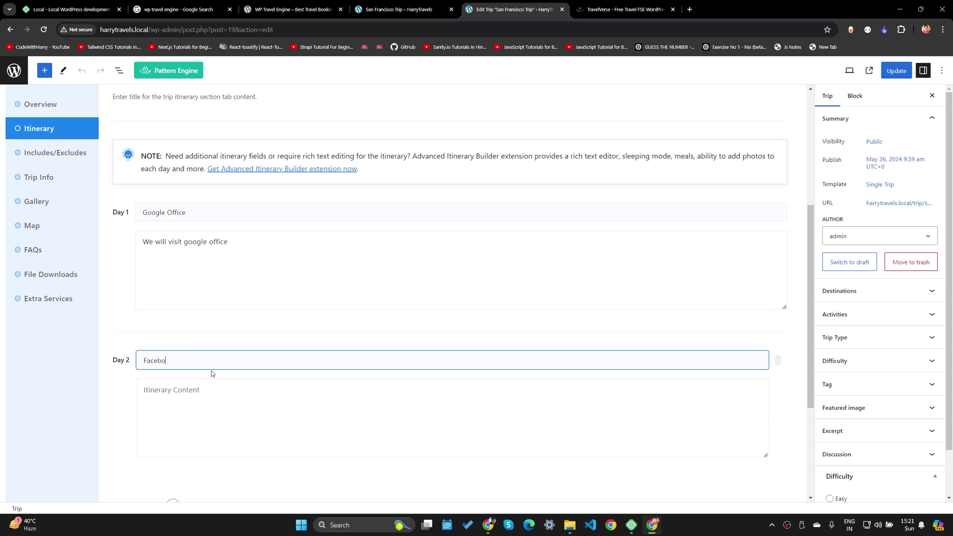
{"action": "type", "text": "ok Office"}
{"action": "key", "text": "Tab"}
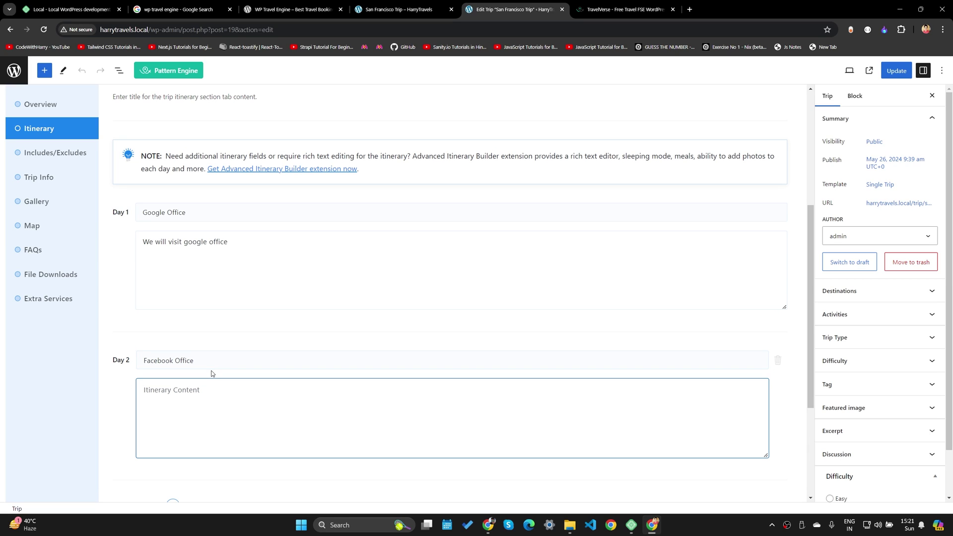
{"action": "type", "text": "We will visit the FB office and meet Mark"}
Save the itinerary settings and update the San Francisco Trip
{"action": "scroll", "coordinate": [222, 358], "scroll_direction": "down", "scroll_amount": 3}
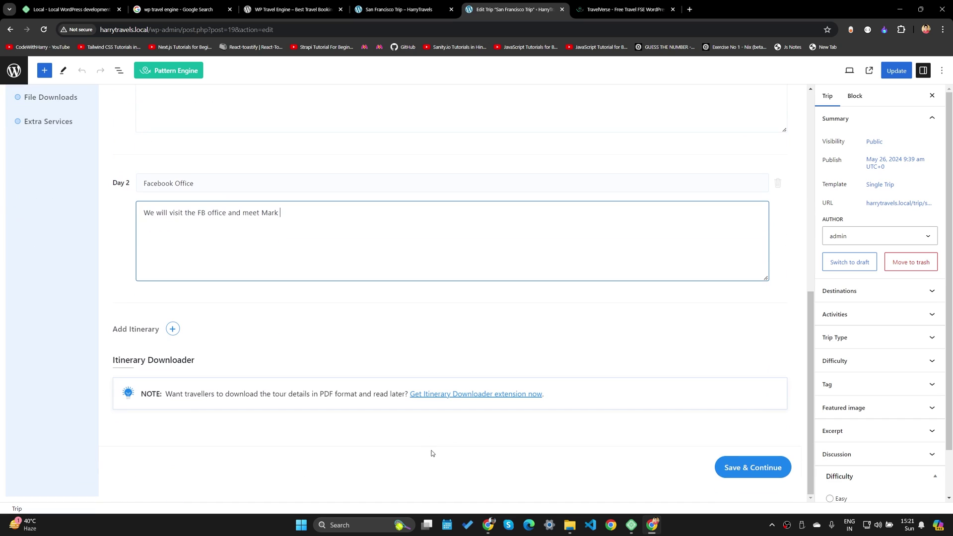
{"action": "left_click", "coordinate": [781, 470]}
{"action": "left_click", "coordinate": [904, 73]}
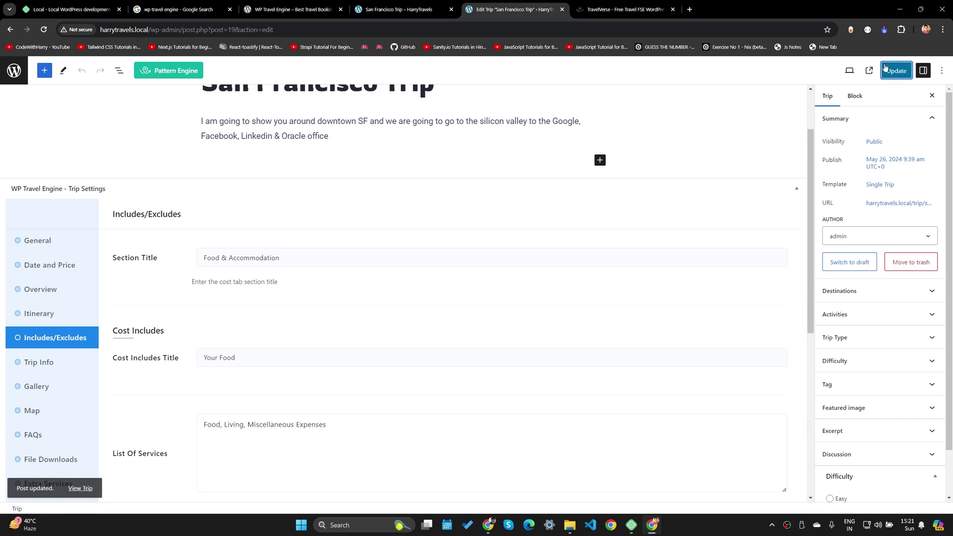
{"action": "left_click", "coordinate": [625, 9]}
Close the trip editor and TravelVerse theme tabs, then reload the live San Francisco trip page
{"action": "left_click", "coordinate": [400, 9]}
{"action": "left_click", "coordinate": [562, 9]}
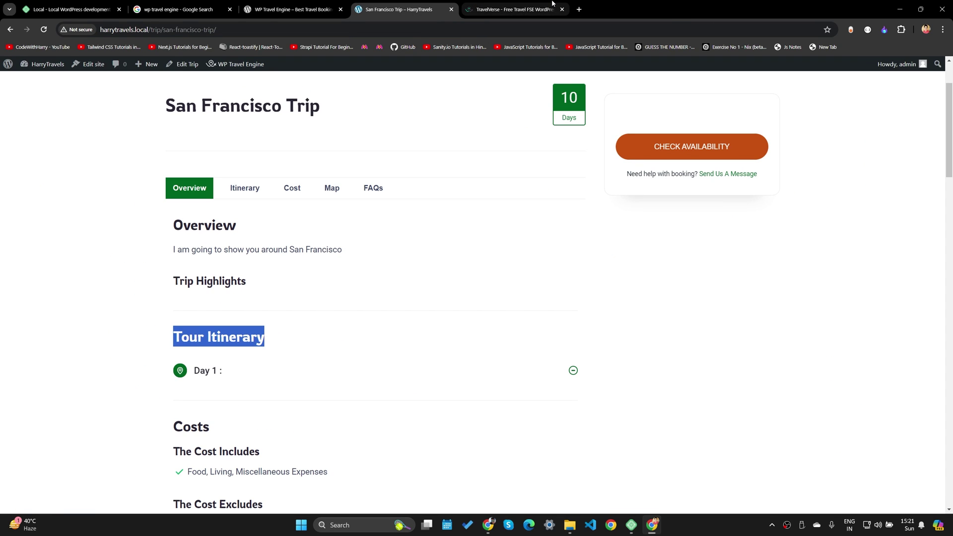
{"action": "left_click", "coordinate": [562, 8]}
{"action": "left_click", "coordinate": [48, 30]}
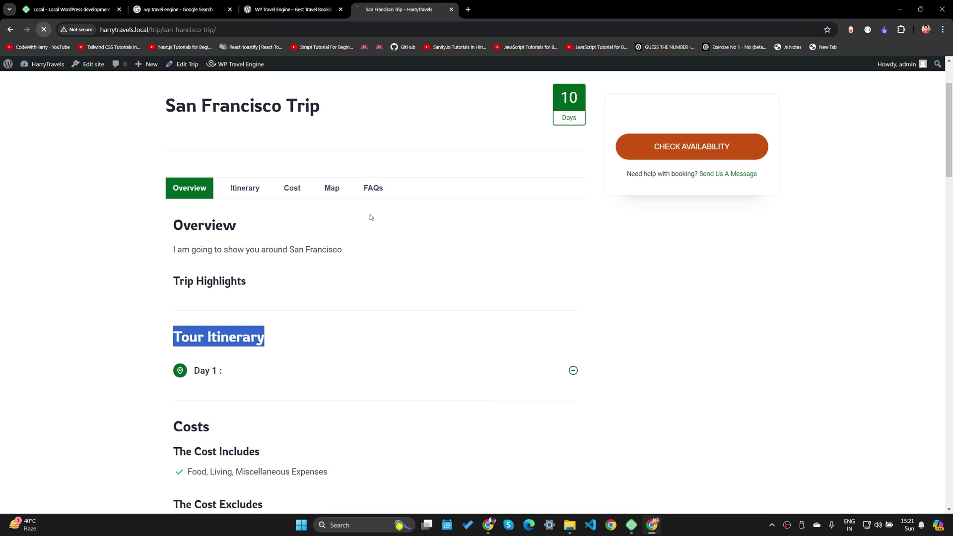
Verify Day 1 Google Office and expand Day 2 Facebook Office to read its note
{"action": "left_click", "coordinate": [553, 375]}
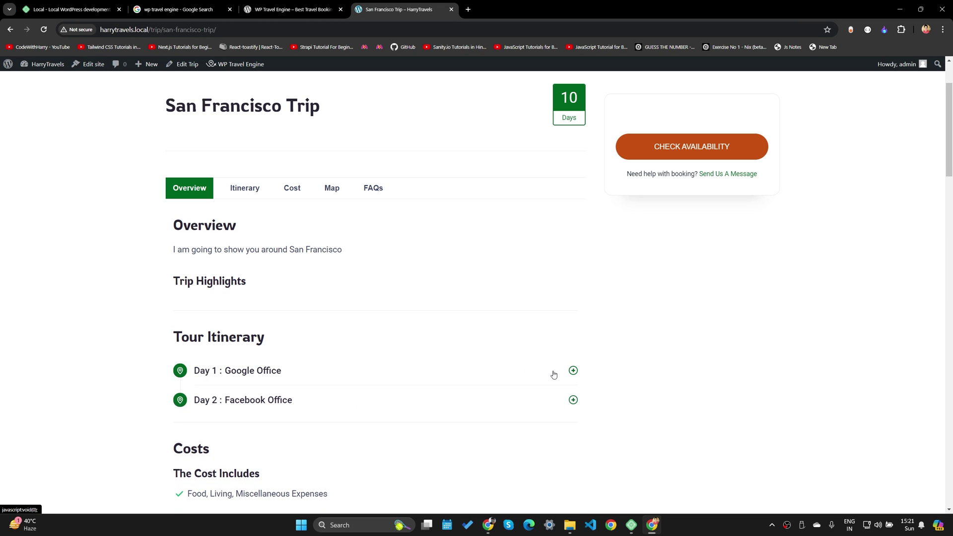
{"action": "left_click", "coordinate": [551, 376]}
{"action": "left_click", "coordinate": [549, 376]}
{"action": "left_click_drag", "start_coordinate": [226, 382], "coordinate": [372, 385]}
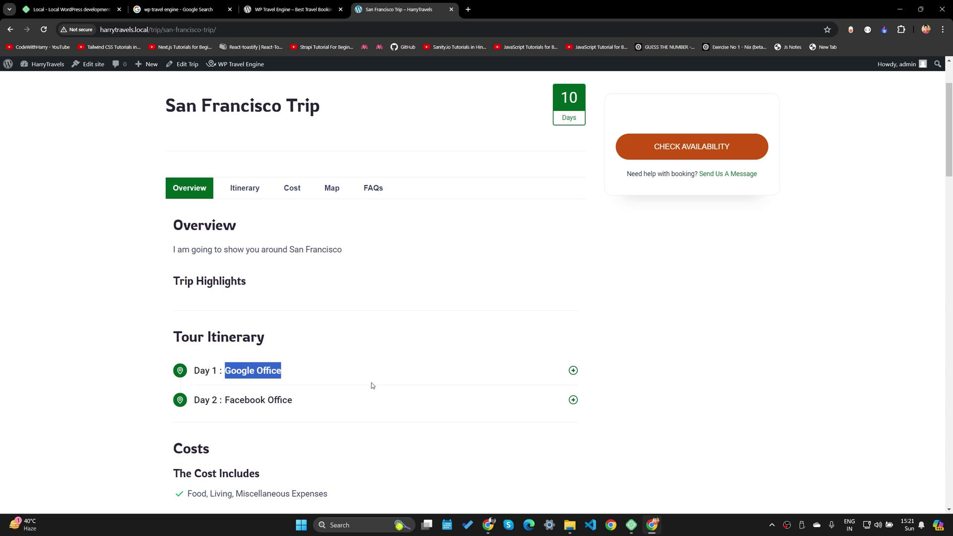
{"action": "left_click", "coordinate": [373, 387]}
{"action": "left_click", "coordinate": [373, 412]}
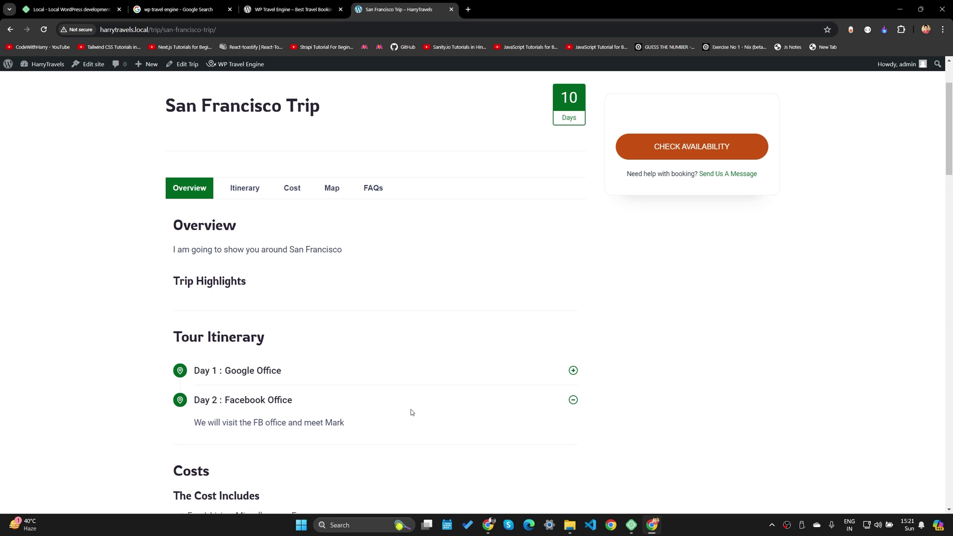
{"action": "scroll", "coordinate": [437, 417], "scroll_direction": "up", "scroll_amount": 2}
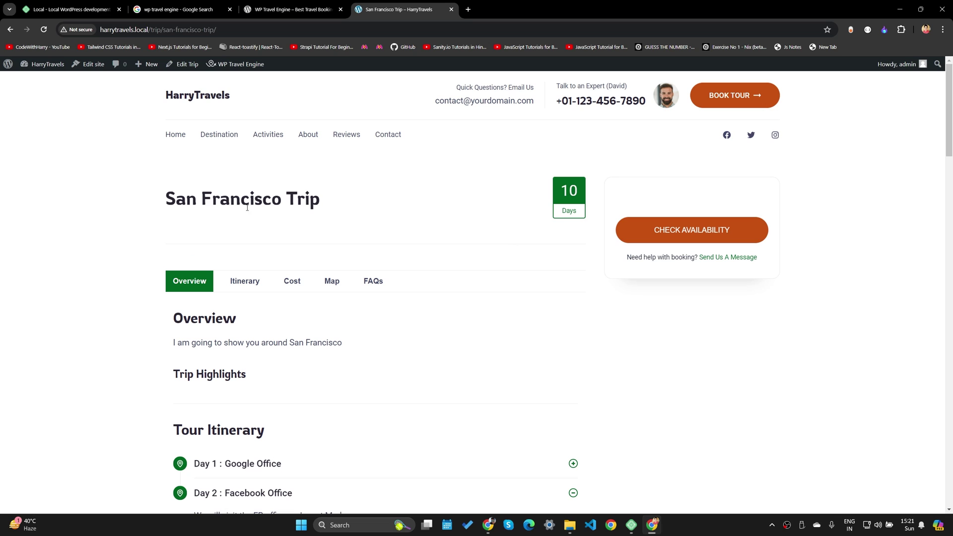
{"action": "scroll", "coordinate": [410, 339], "scroll_direction": "down", "scroll_amount": 5}
{"action": "scroll", "coordinate": [410, 338], "scroll_direction": "down", "scroll_amount": 20}
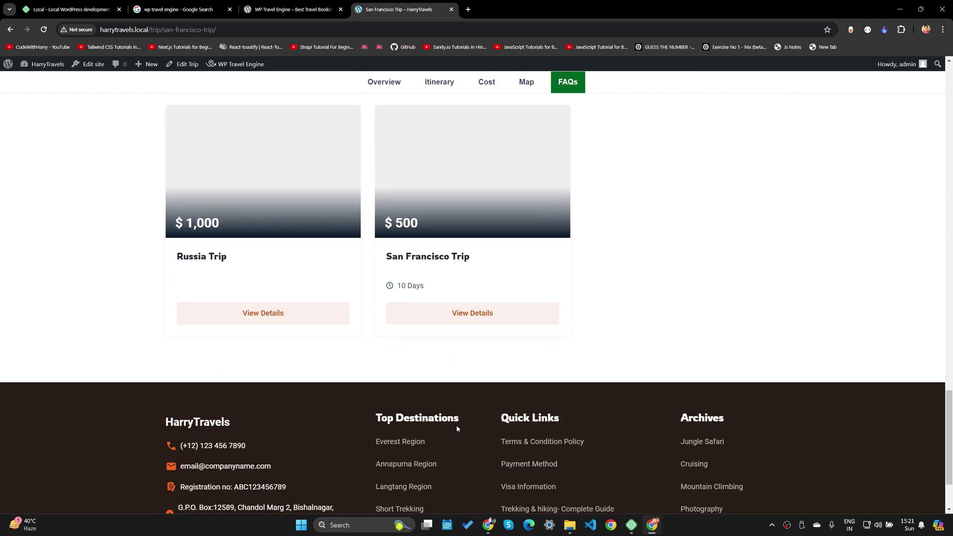
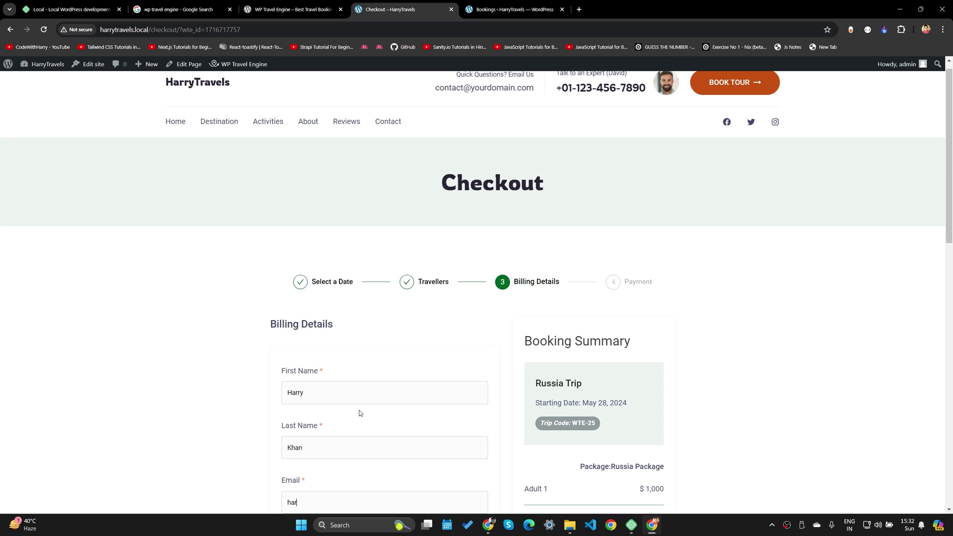
Enter the traveller's e-mail address and place the Russia Trip booking
{"action": "key", "text": "Tab"}
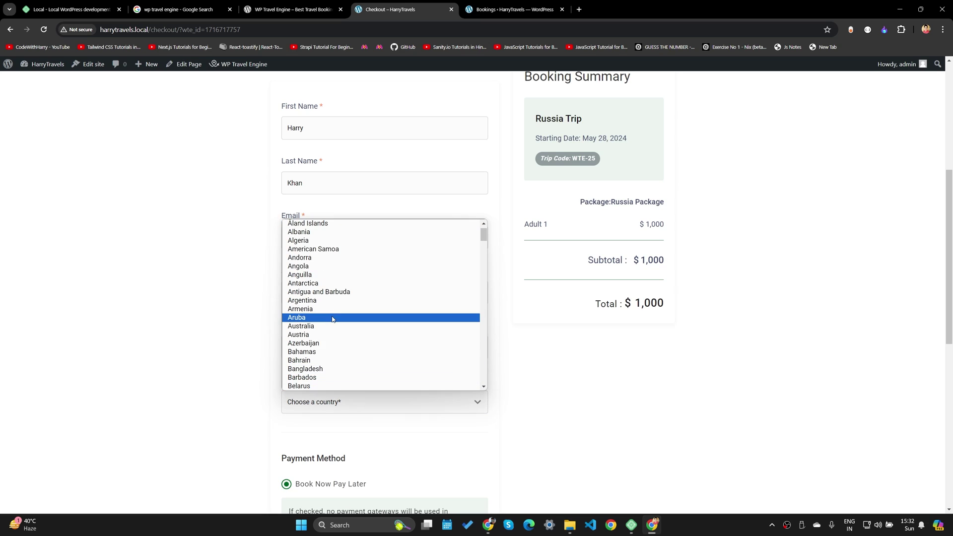
{"action": "scroll", "coordinate": [332, 320], "scroll_direction": "down", "scroll_amount": 5}
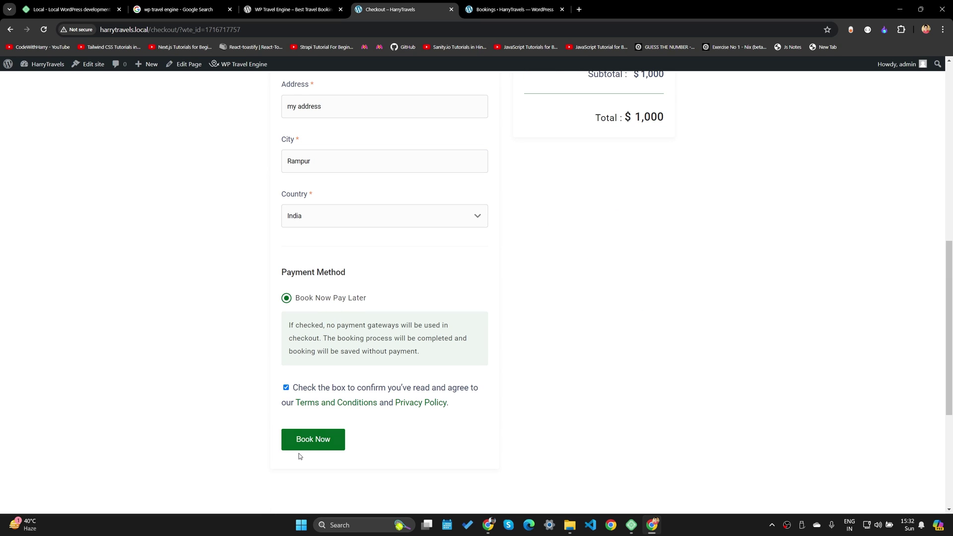
{"action": "left_click", "coordinate": [302, 444]}
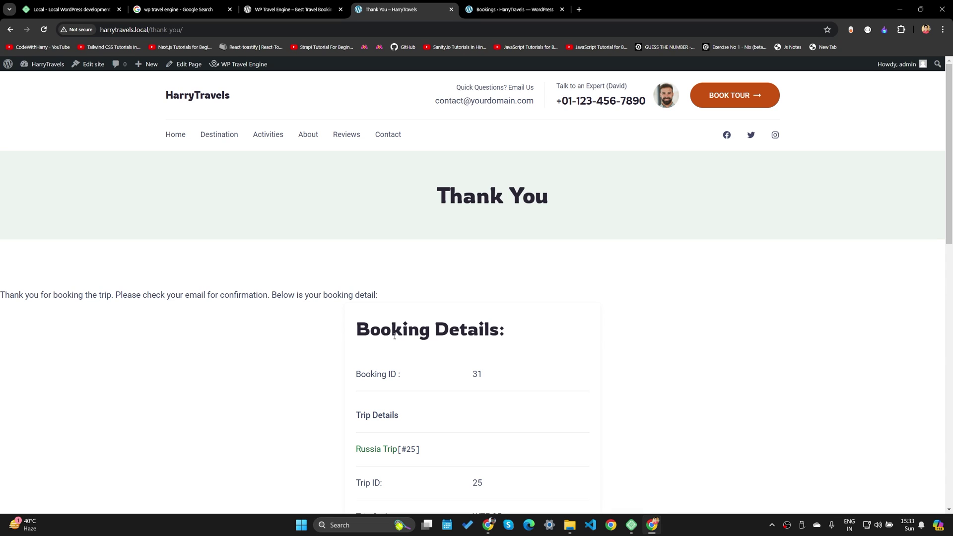
Check the pending-payment e-mail confirmation, then switch to the admin Bookings tab
{"action": "left_click_drag", "start_coordinate": [49, 294], "coordinate": [318, 294]}
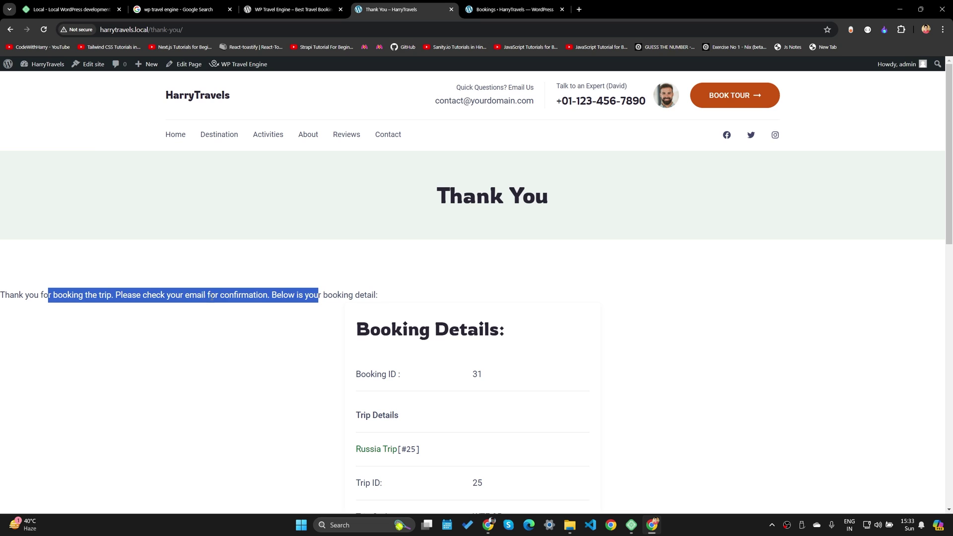
{"action": "left_click_drag", "start_coordinate": [136, 295], "coordinate": [378, 295]}
{"action": "scroll", "coordinate": [426, 348], "scroll_direction": "down", "scroll_amount": 8}
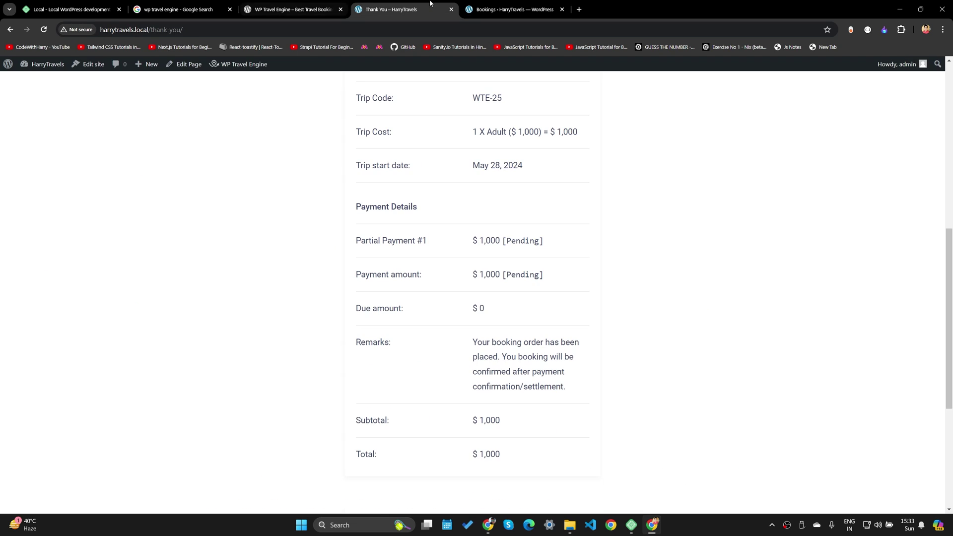
{"action": "left_click", "coordinate": [515, 9]}
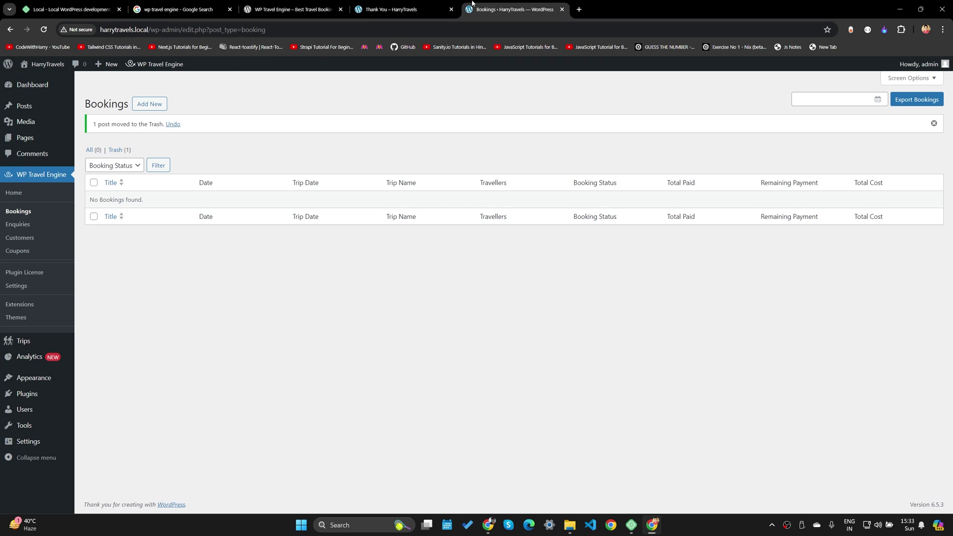
Reload the Bookings list, briefly visit the WP Travel Engine home page, and return to Bookings
{"action": "left_click", "coordinate": [44, 30]}
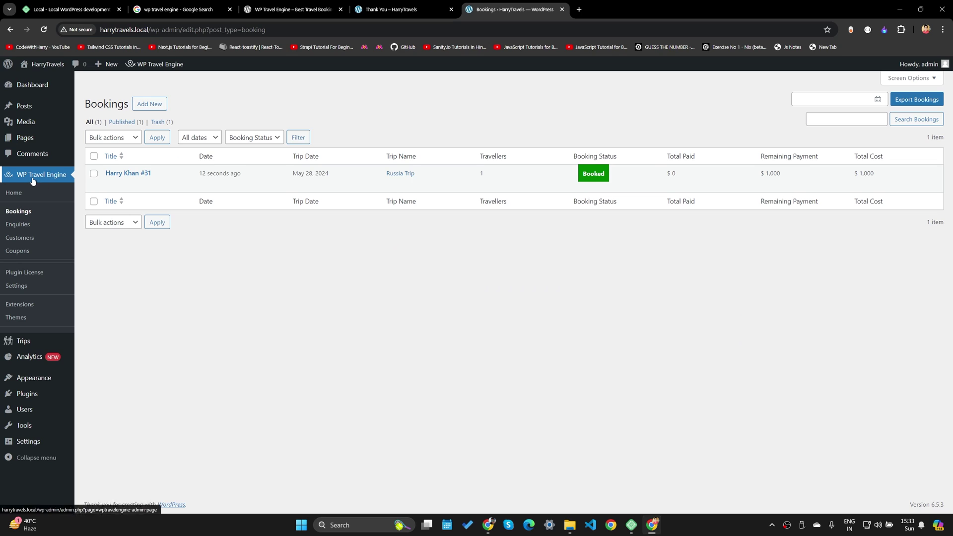
{"action": "left_click", "coordinate": [13, 192]}
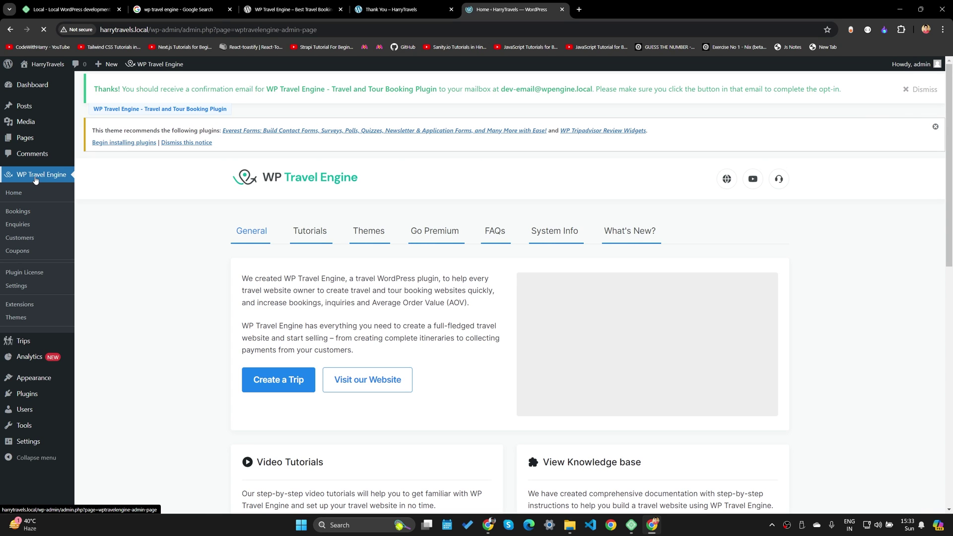
{"action": "left_click", "coordinate": [19, 212]}
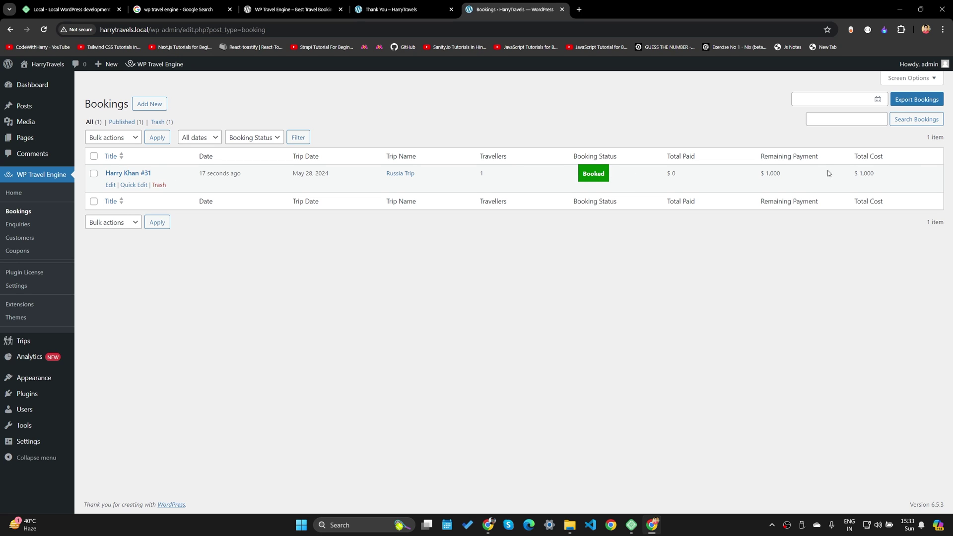
Open the new Russia Trip booking's Edit Booking page and review its $1,000 payment due
{"action": "left_click", "coordinate": [150, 175]}
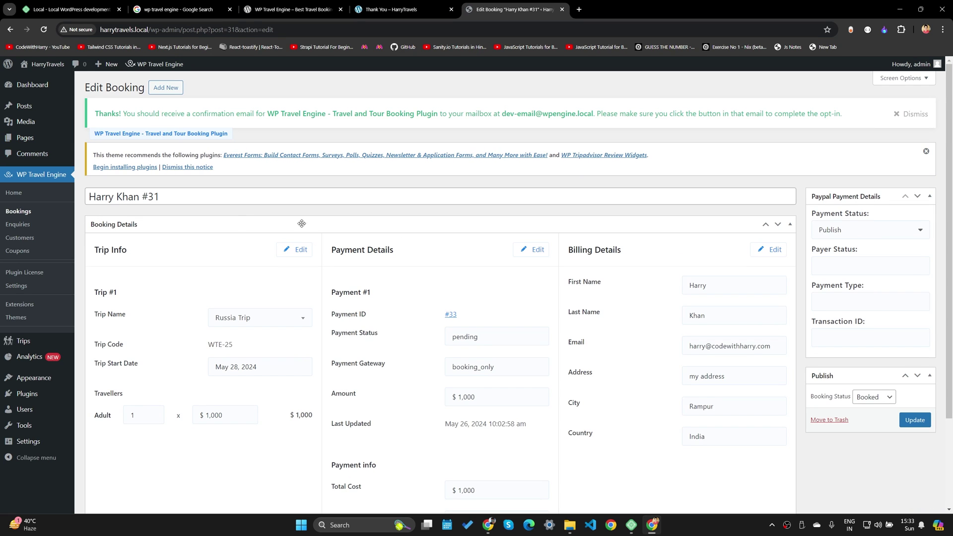
{"action": "scroll", "coordinate": [588, 370], "scroll_direction": "down", "scroll_amount": 2}
{"action": "scroll", "coordinate": [587, 370], "scroll_direction": "up", "scroll_amount": 2}
{"action": "scroll", "coordinate": [429, 324], "scroll_direction": "down", "scroll_amount": 2}
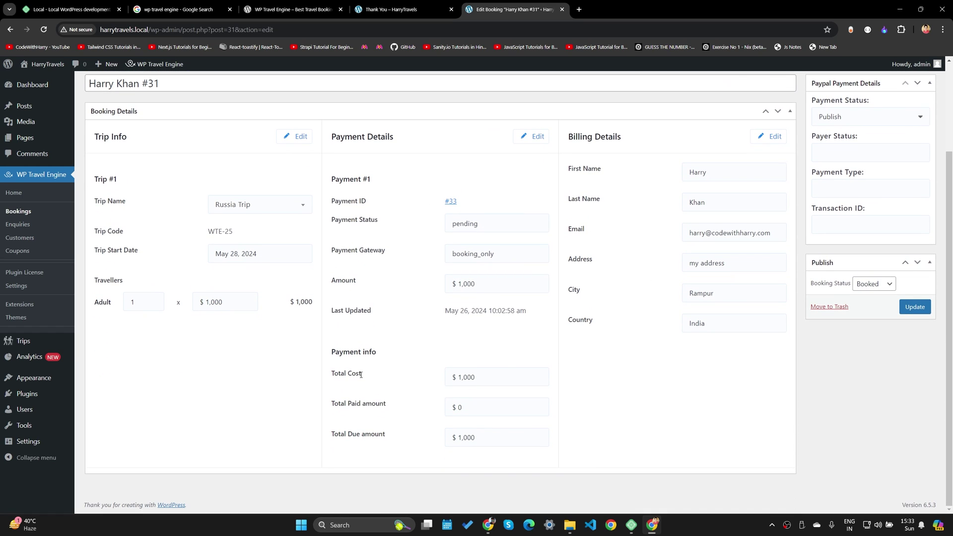
{"action": "scroll", "coordinate": [361, 375], "scroll_direction": "up", "scroll_amount": 1}
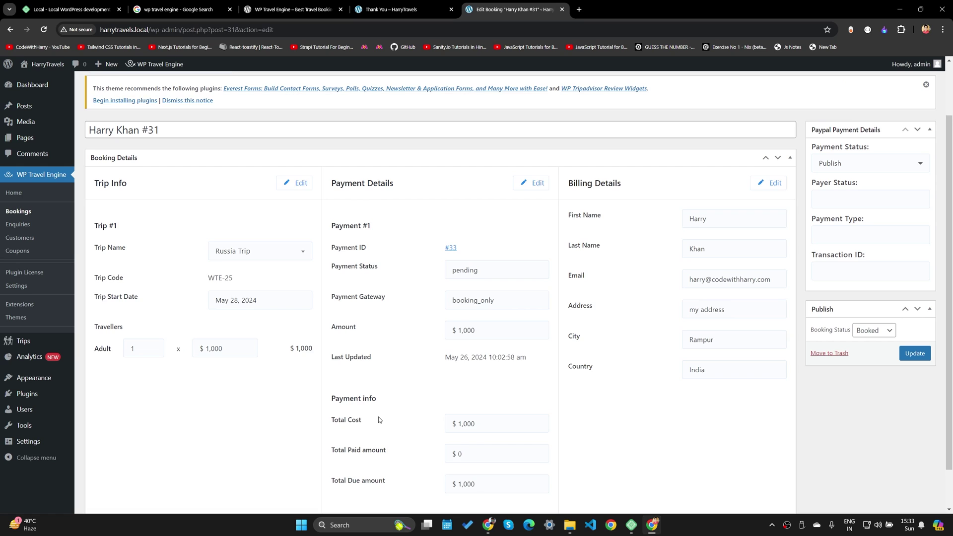
{"action": "scroll", "coordinate": [380, 420], "scroll_direction": "up", "scroll_amount": 1}
{"action": "scroll", "coordinate": [382, 406], "scroll_direction": "down", "scroll_amount": 2}
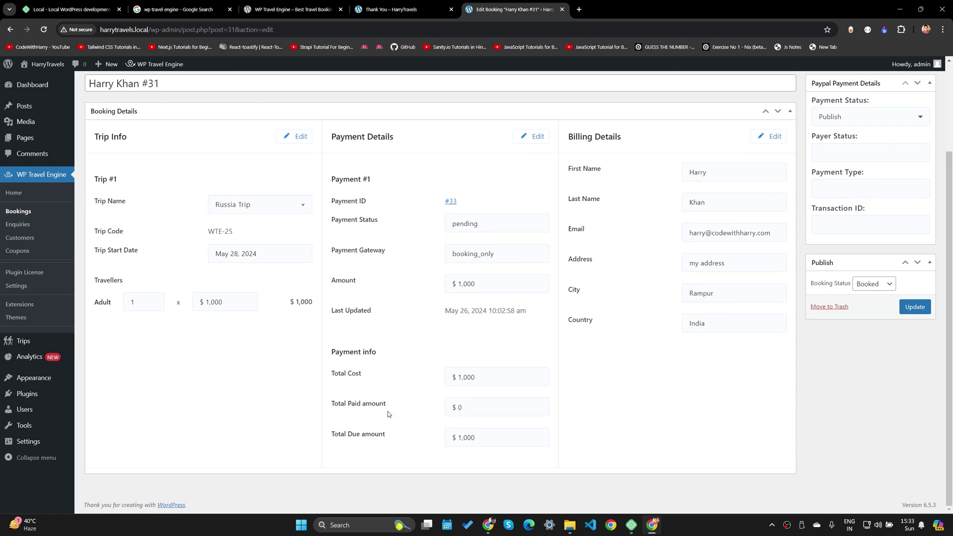
{"action": "scroll", "coordinate": [505, 365], "scroll_direction": "up", "scroll_amount": 3}
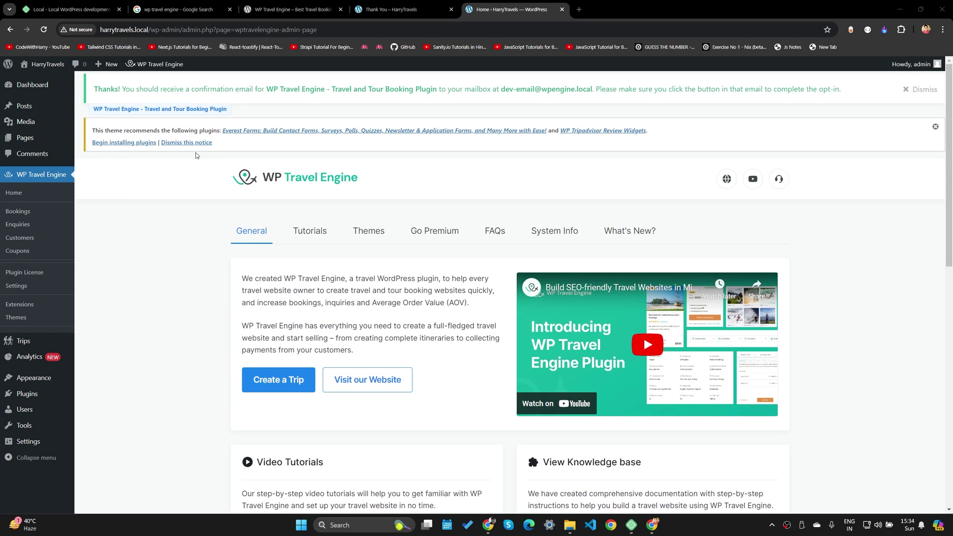
Bulk-install the recommended Everest Forms and WP Tripadvisor Review Widgets plugins
{"action": "left_click_drag", "start_coordinate": [94, 130], "coordinate": [663, 155]}
{"action": "left_click", "coordinate": [665, 152]}
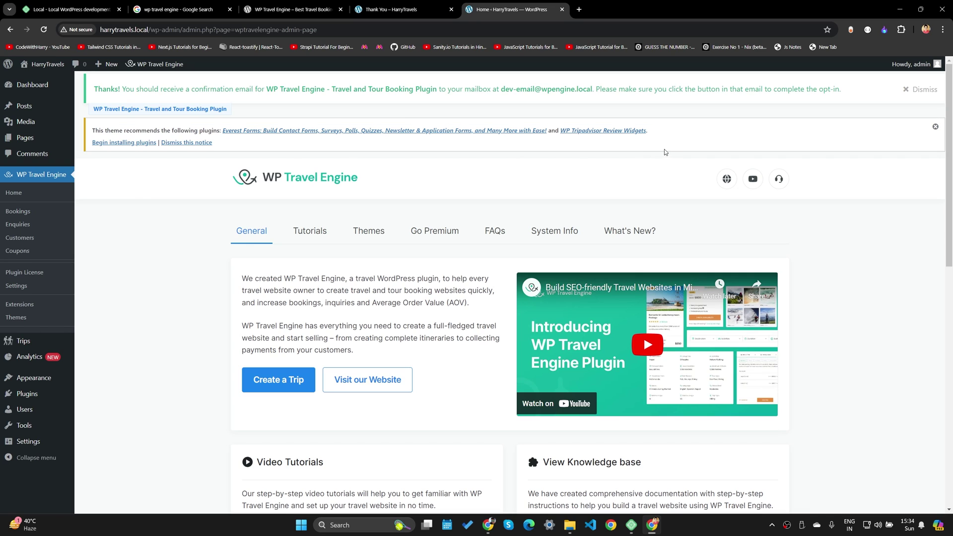
{"action": "left_click", "coordinate": [121, 142]}
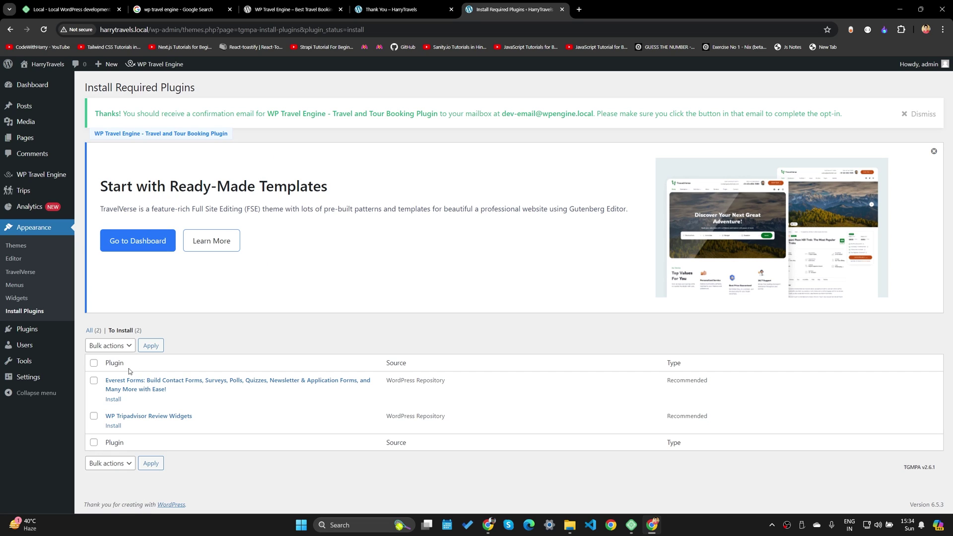
{"action": "left_click", "coordinate": [119, 347]}
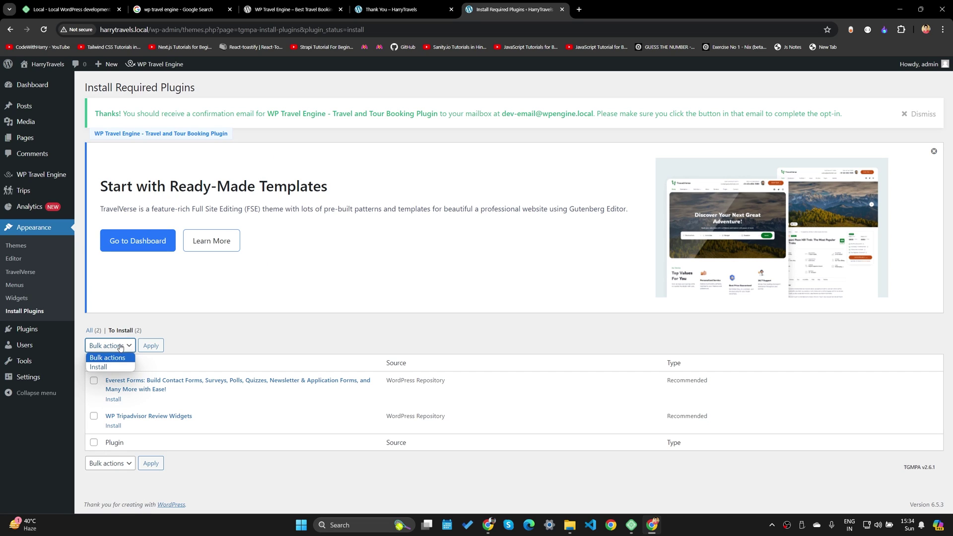
{"action": "left_click", "coordinate": [102, 367]}
{"action": "left_click", "coordinate": [93, 363]}
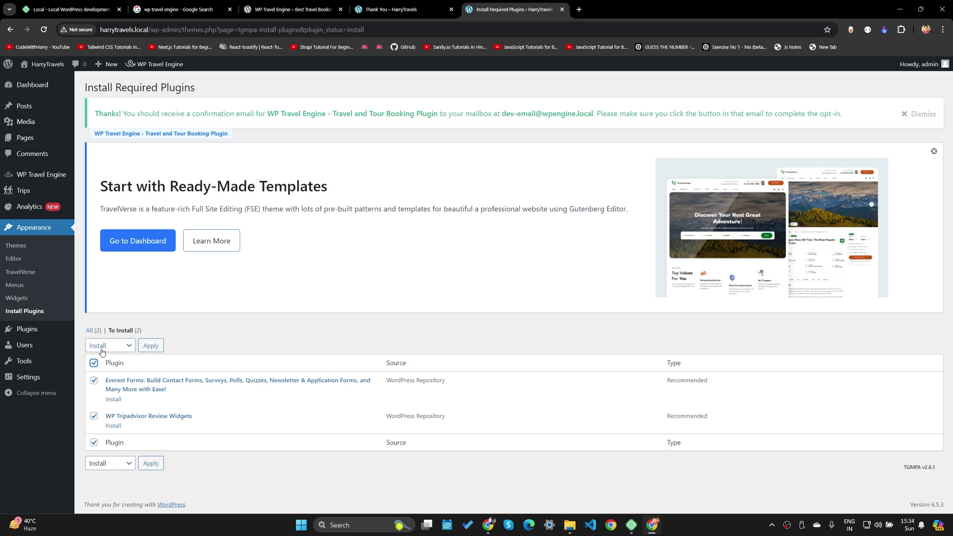
{"action": "left_click", "coordinate": [151, 346]}
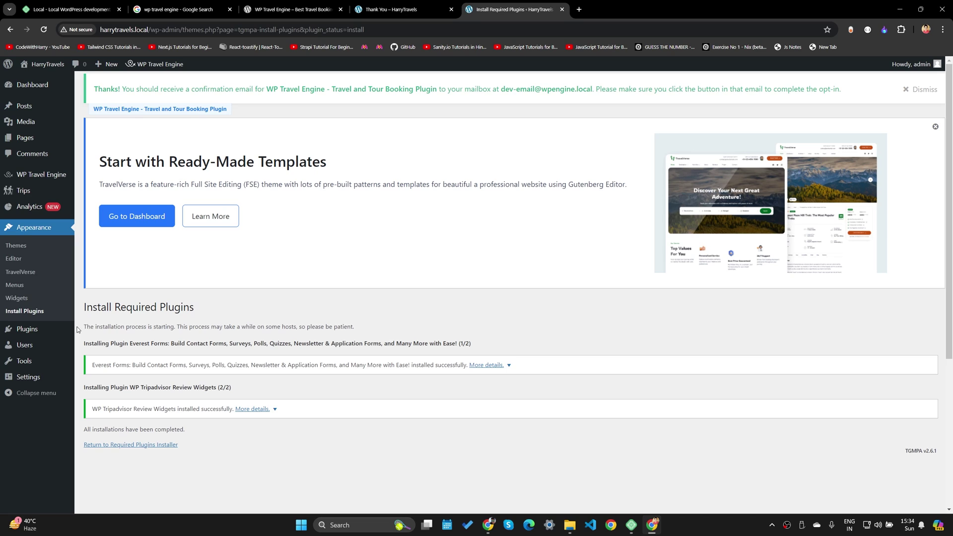
Activate WP Tripadvisor Review Widgets and Everest Forms from the Installed Plugins list
{"action": "left_click", "coordinate": [26, 329]}
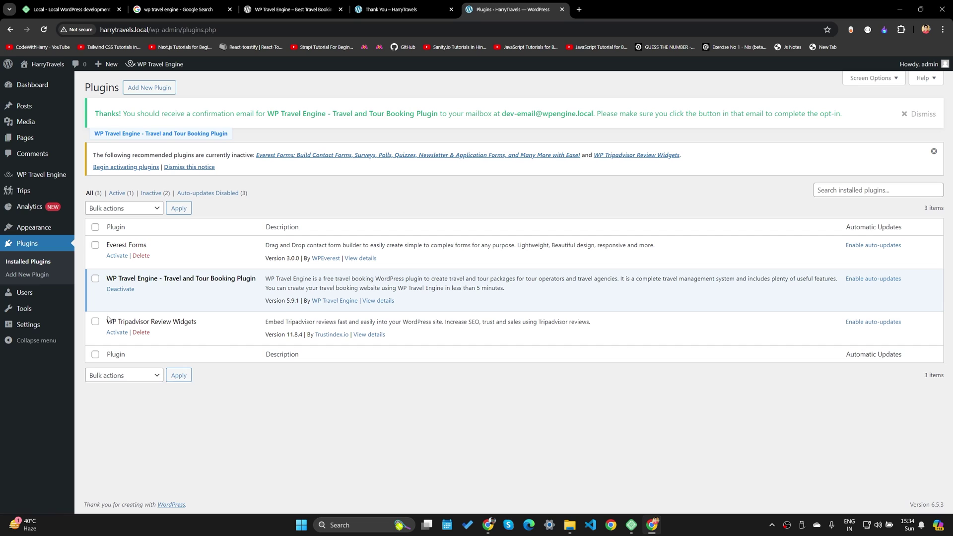
{"action": "left_click", "coordinate": [117, 332]}
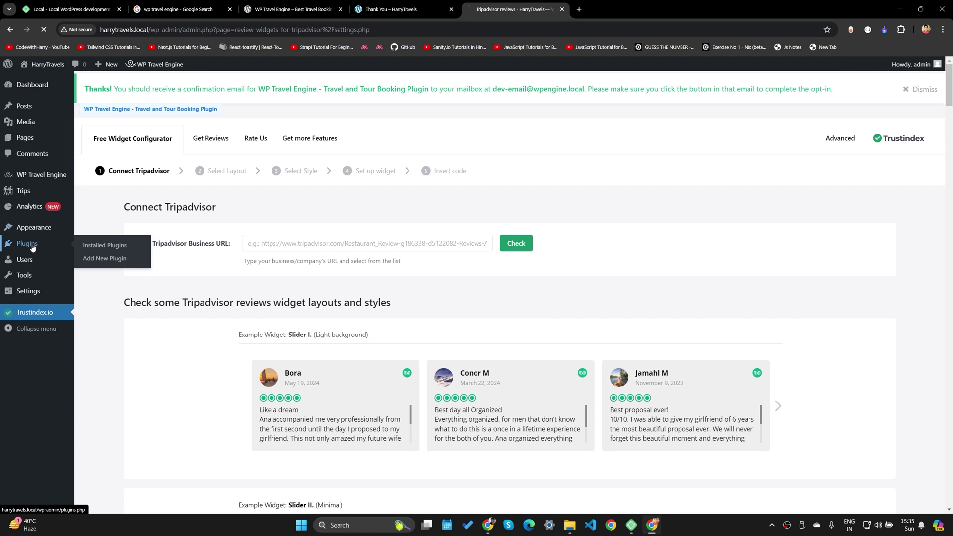
{"action": "left_click", "coordinate": [31, 245]}
{"action": "left_click", "coordinate": [117, 256]}
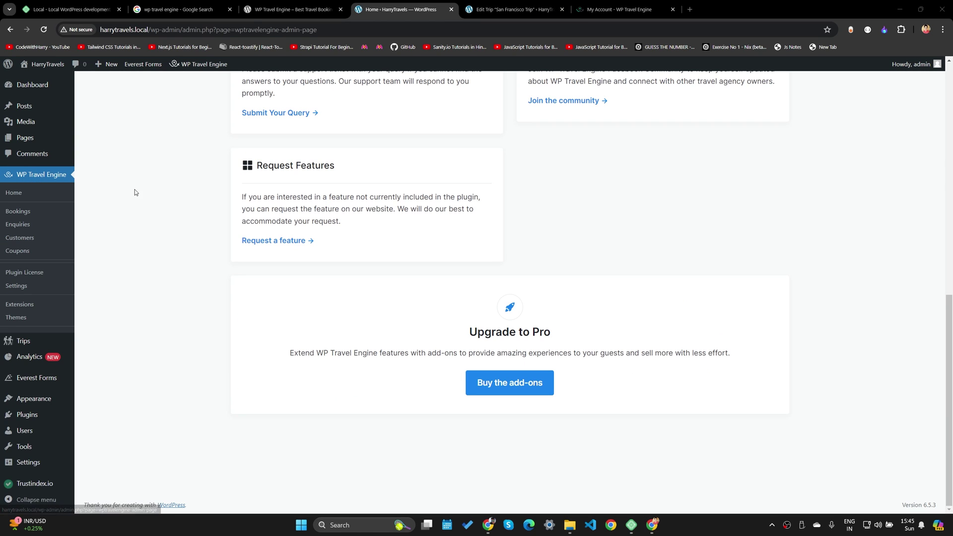
Go from the Upgrade to Pro section to the WP Travel Engine add-ons store and log in
{"action": "left_click_drag", "start_coordinate": [277, 352], "coordinate": [759, 356]}
{"action": "left_click", "coordinate": [724, 352]}
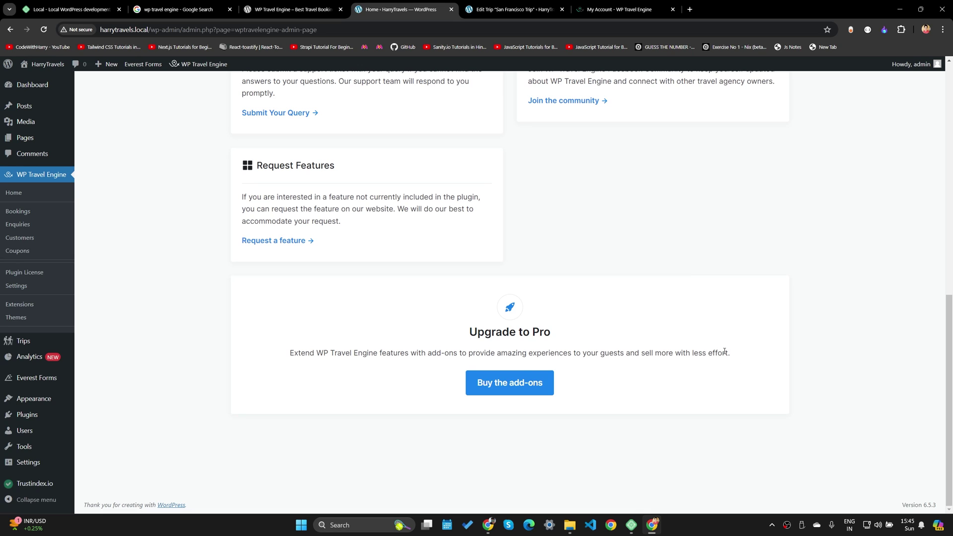
{"action": "left_click", "coordinate": [515, 381]}
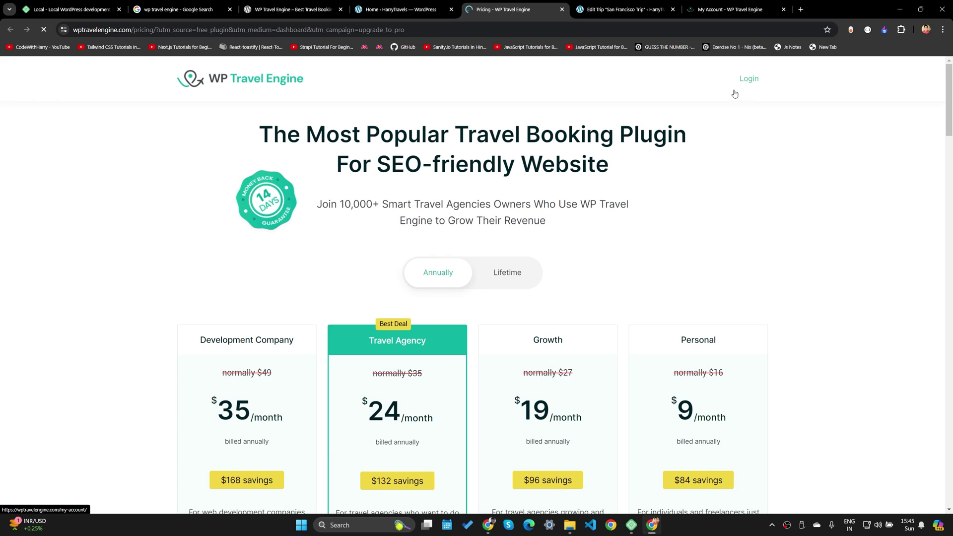
{"action": "left_click", "coordinate": [751, 78]}
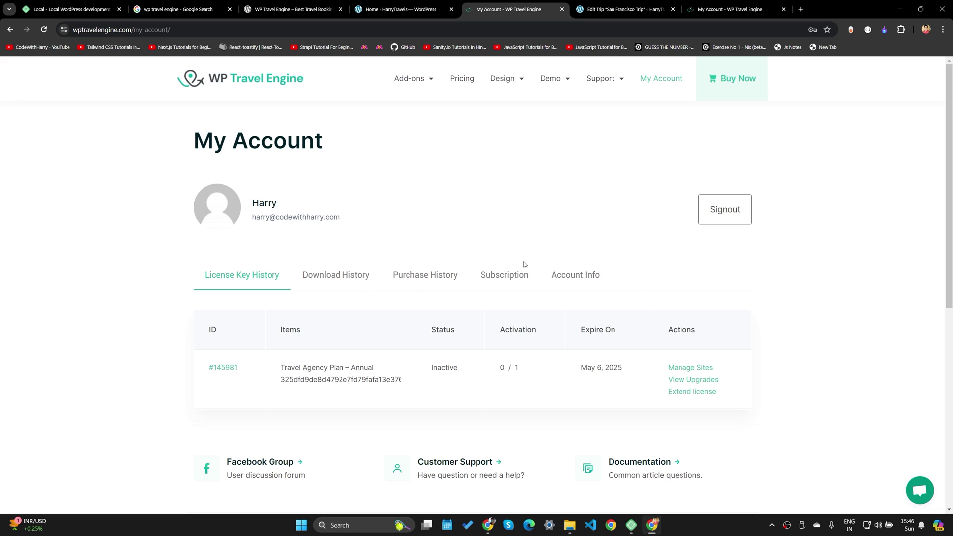
Review the Travel Agency Plan license history, then return to the HarryTravels WP Travel Engine page
{"action": "scroll", "coordinate": [305, 371], "scroll_direction": "down", "scroll_amount": 5}
{"action": "scroll", "coordinate": [347, 392], "scroll_direction": "up", "scroll_amount": 5}
{"action": "left_click", "coordinate": [397, 9]}
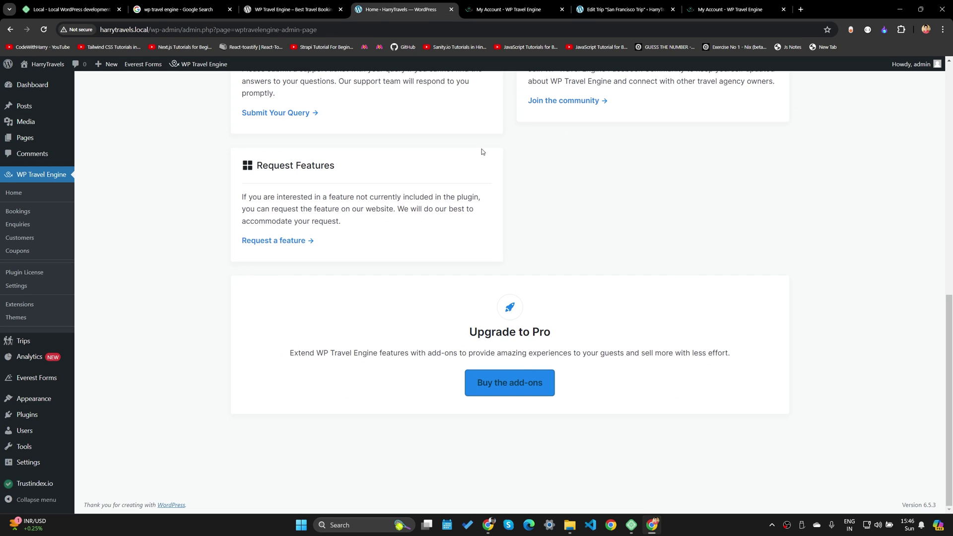
{"action": "scroll", "coordinate": [387, 236], "scroll_direction": "up", "scroll_amount": 5}
{"action": "scroll", "coordinate": [386, 235], "scroll_direction": "up", "scroll_amount": 5}
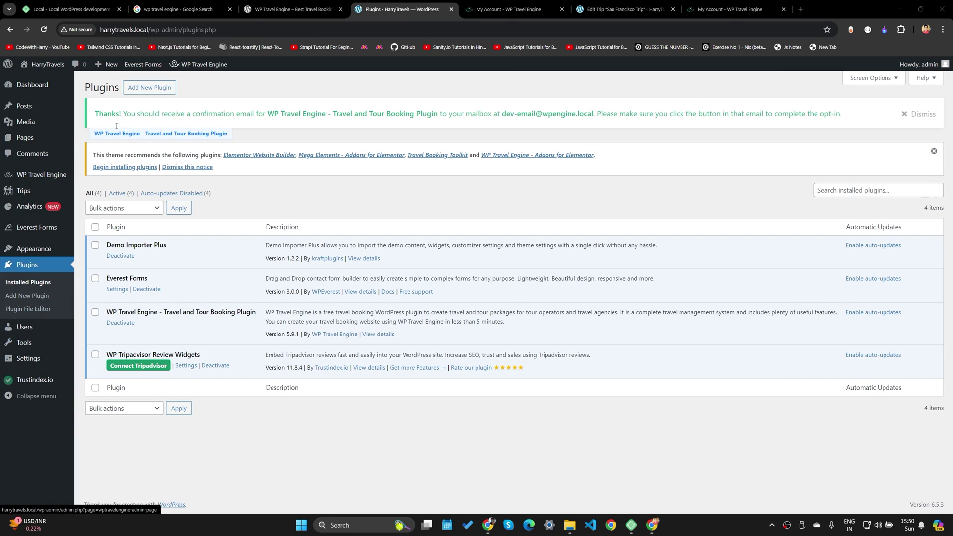
Upload the travel-monster zip, installing Travel Monster Pro 2.0.1, and activate the plugin
{"action": "left_click", "coordinate": [149, 87]}
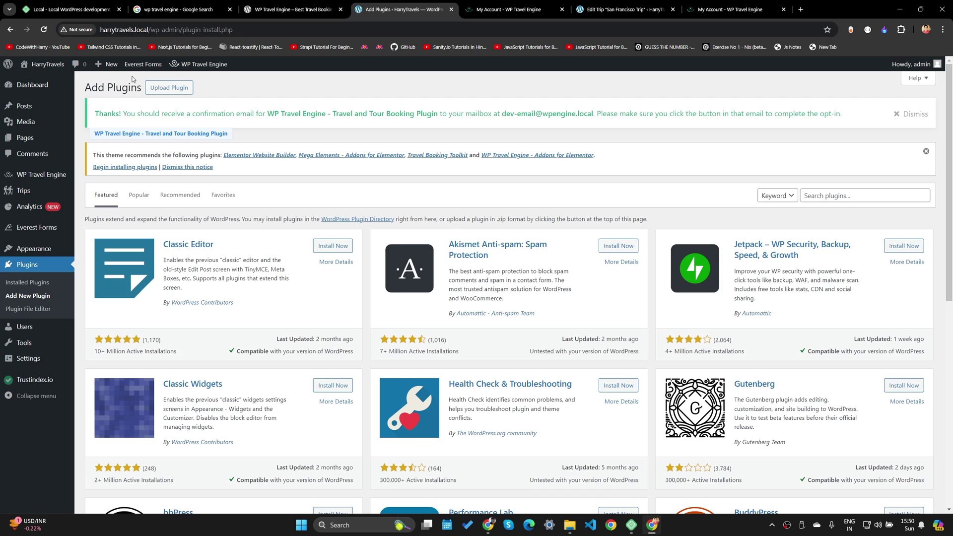
{"action": "left_click", "coordinate": [169, 88]}
{"action": "left_click", "coordinate": [570, 526]}
{"action": "left_click_drag", "start_coordinate": [387, 211], "coordinate": [449, 259]}
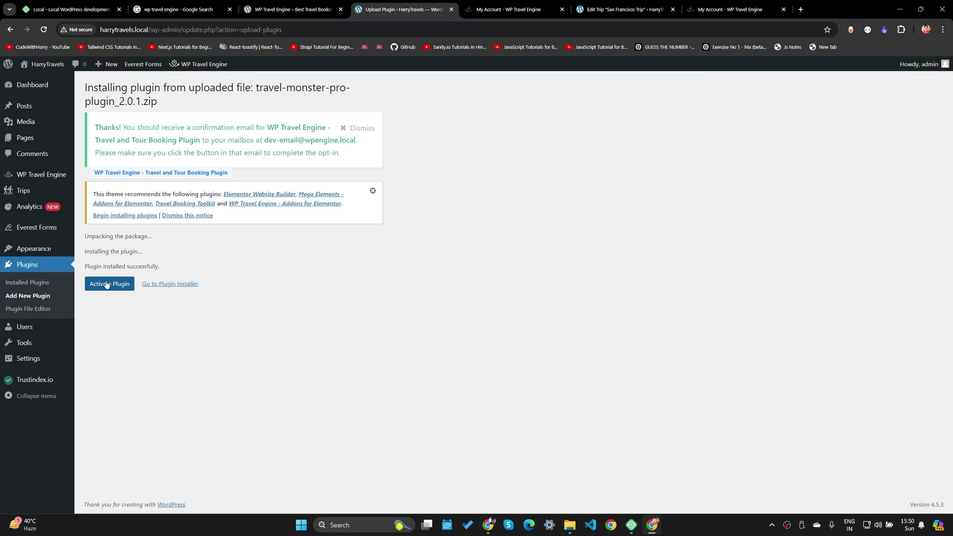
{"action": "left_click", "coordinate": [106, 284]}
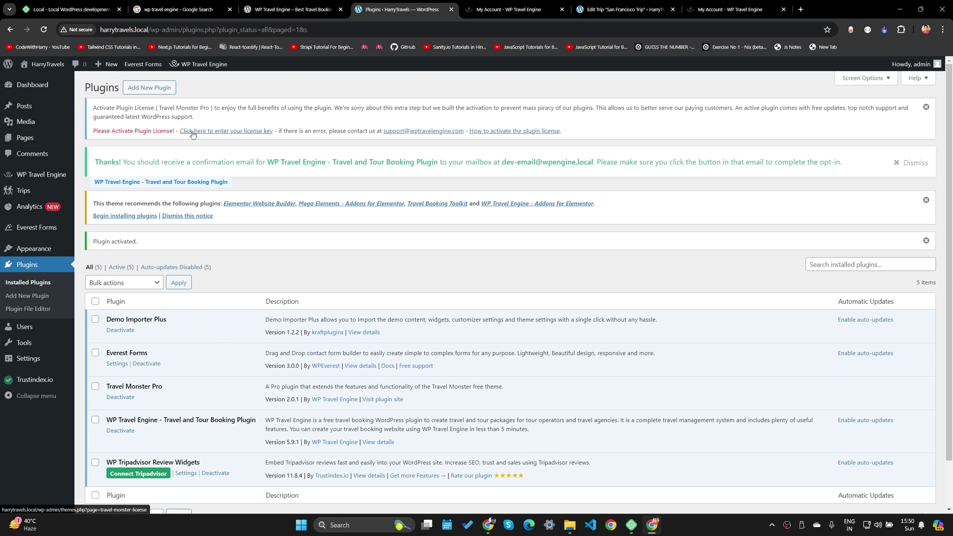
Copy the license key from wptravelengine.com My Account, paste and save it, activating until May 6, 2025
{"action": "left_click", "coordinate": [219, 133]}
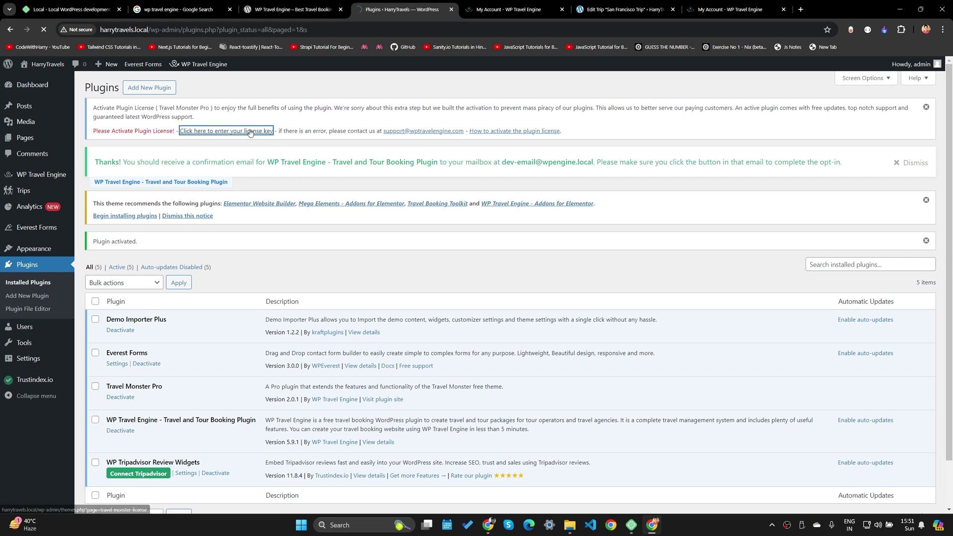
{"action": "scroll", "coordinate": [738, 286], "scroll_direction": "down", "scroll_amount": 3}
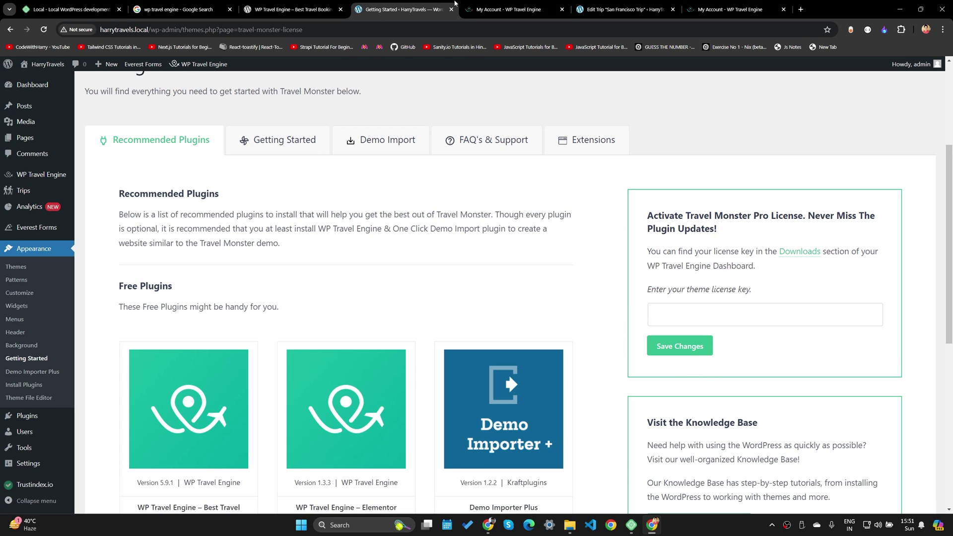
{"action": "left_click", "coordinate": [511, 9]}
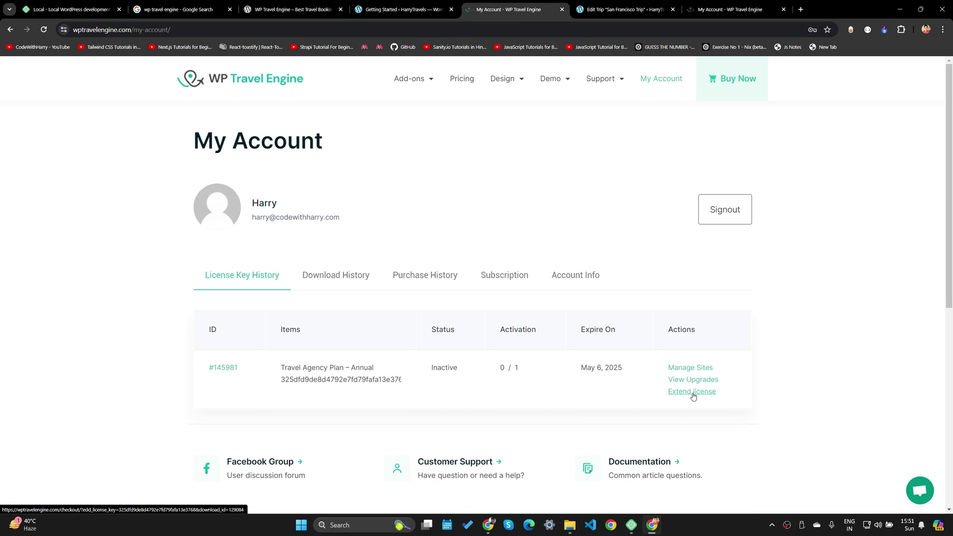
{"action": "double_click", "coordinate": [323, 381]}
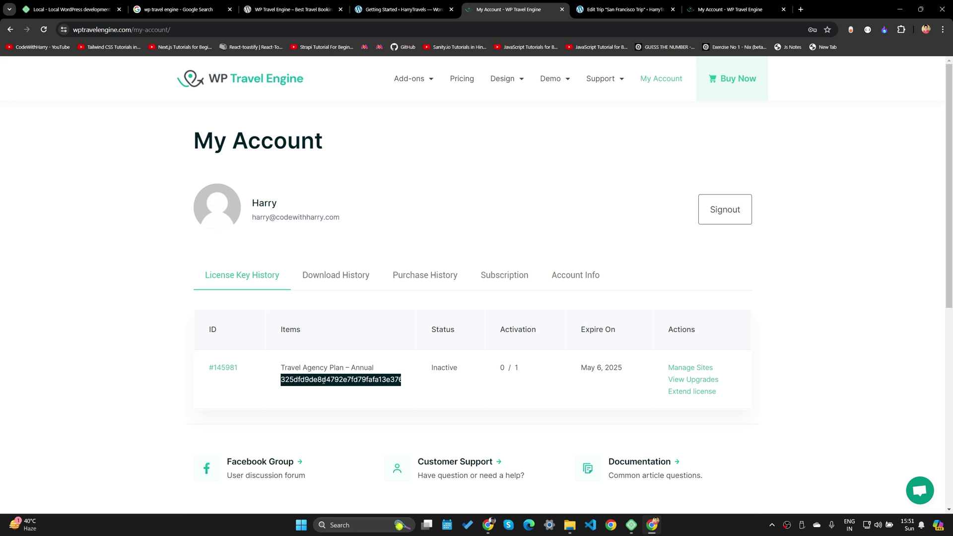
{"action": "left_click", "coordinate": [411, 3]}
{"action": "key", "text": "ctrl+v"}
{"action": "left_click", "coordinate": [692, 344]}
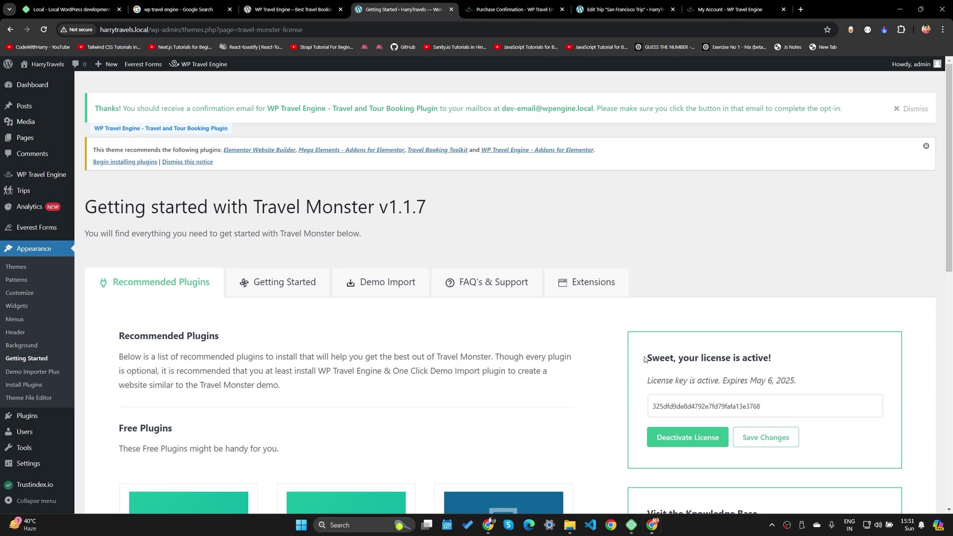
{"action": "left_click_drag", "start_coordinate": [645, 358], "coordinate": [792, 356]}
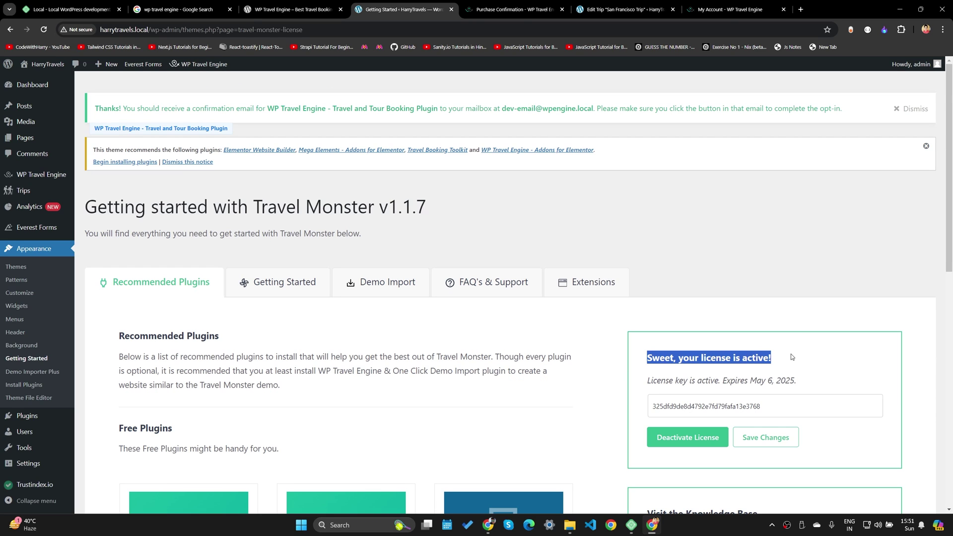
Scroll the Getting Started page and bring up the four recommended plugins, starting with Elementor Website Builder
{"action": "left_click", "coordinate": [796, 396]}
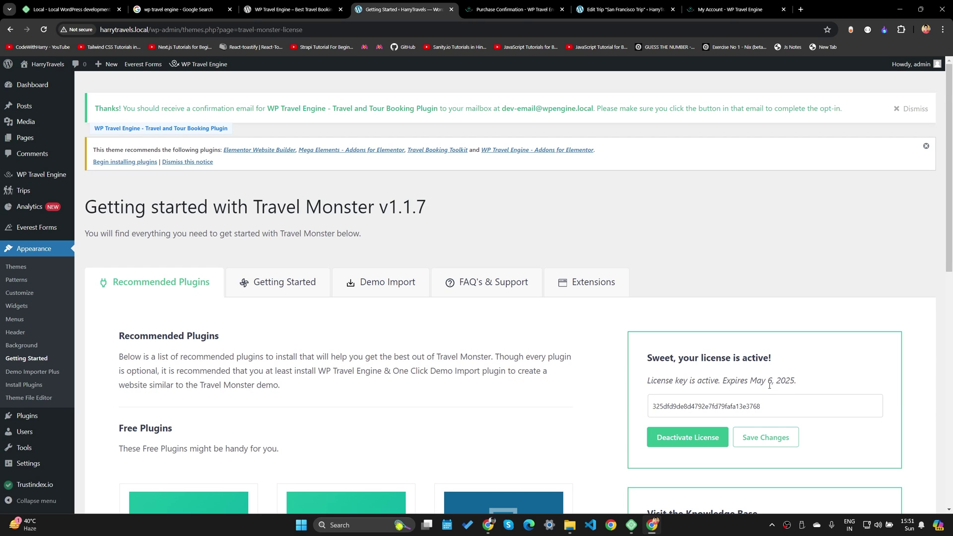
{"action": "left_click_drag", "start_coordinate": [749, 380], "coordinate": [818, 393]}
{"action": "left_click", "coordinate": [818, 393]}
{"action": "scroll", "coordinate": [316, 369], "scroll_direction": "down", "scroll_amount": 4}
{"action": "scroll", "coordinate": [315, 368], "scroll_direction": "down", "scroll_amount": 6}
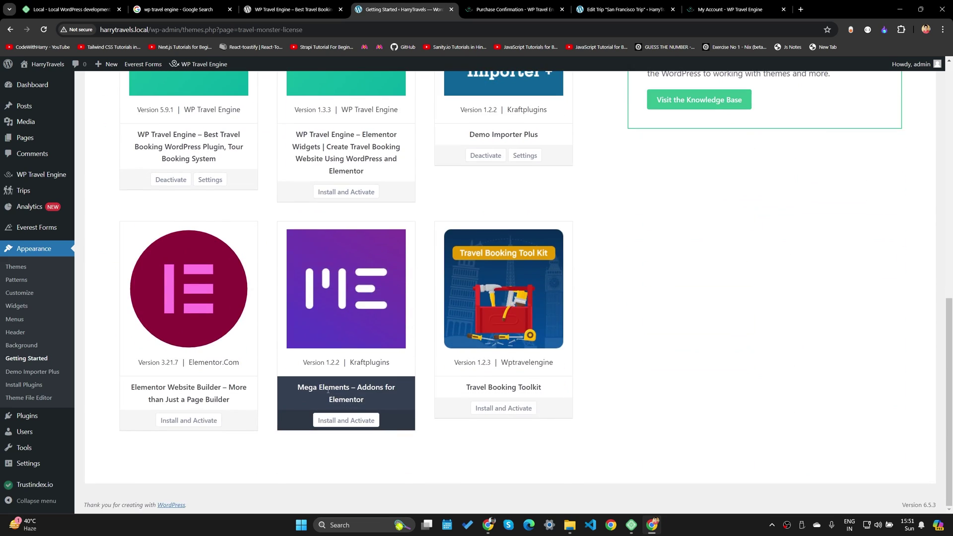
{"action": "scroll", "coordinate": [171, 187], "scroll_direction": "up", "scroll_amount": 10}
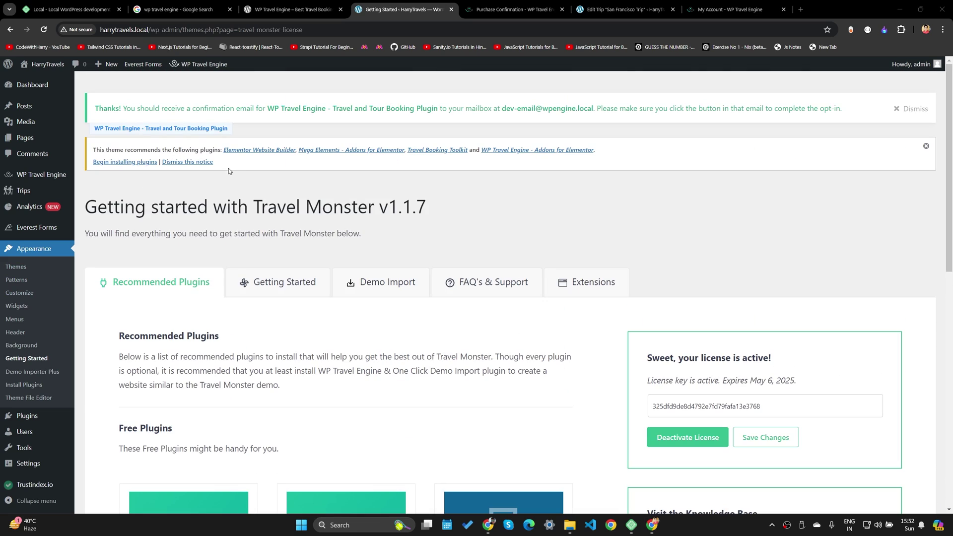
{"action": "left_click", "coordinate": [126, 162]}
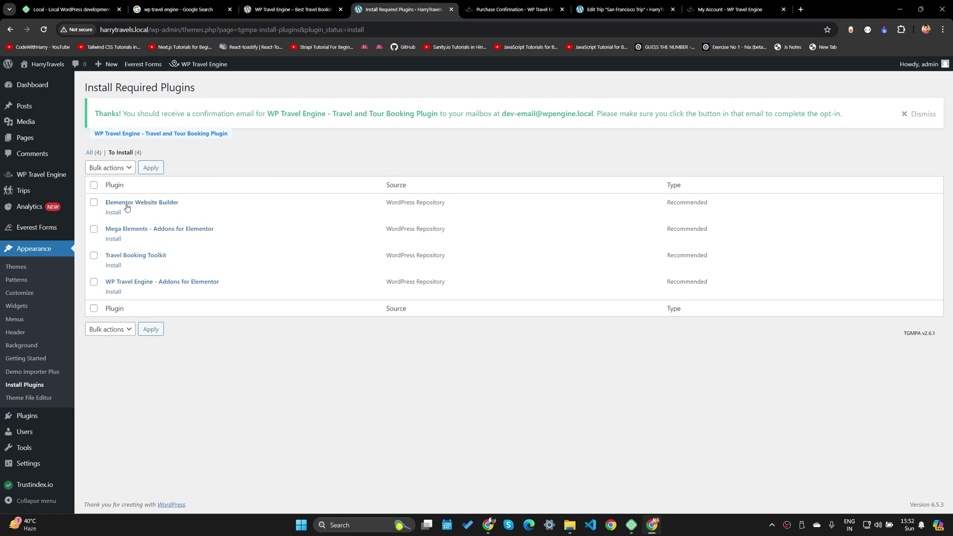
Bulk-install all four recommended plugins, including Elementor and Travel Booking Toolkit, then open WP Travel Engine
{"action": "left_click", "coordinate": [94, 185]}
{"action": "left_click", "coordinate": [150, 167]}
{"action": "left_click", "coordinate": [94, 185]}
{"action": "left_click", "coordinate": [105, 168]}
{"action": "left_click", "coordinate": [91, 190]}
{"action": "left_click", "coordinate": [158, 172]}
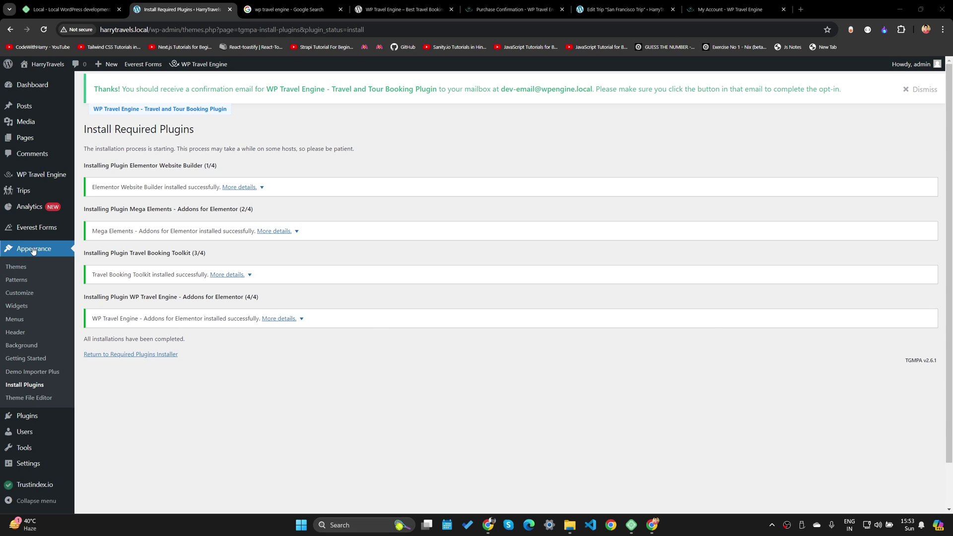
{"action": "left_click", "coordinate": [41, 174]}
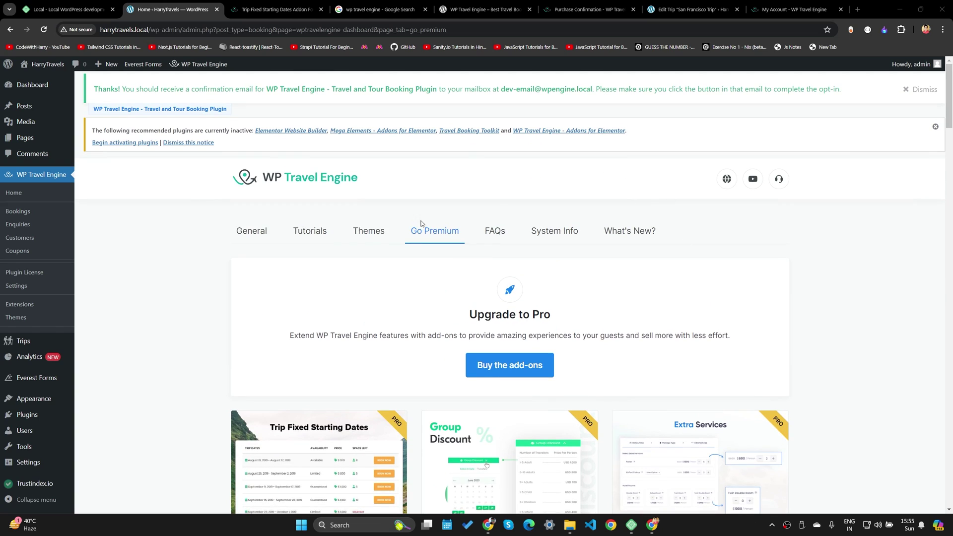
Scroll the Go Premium add-ons past Trip Fixed Starting Dates to Authorize.net Payment Gateway and view its details
{"action": "scroll", "coordinate": [369, 374], "scroll_direction": "down", "scroll_amount": 2}
{"action": "scroll", "coordinate": [375, 343], "scroll_direction": "down", "scroll_amount": 4}
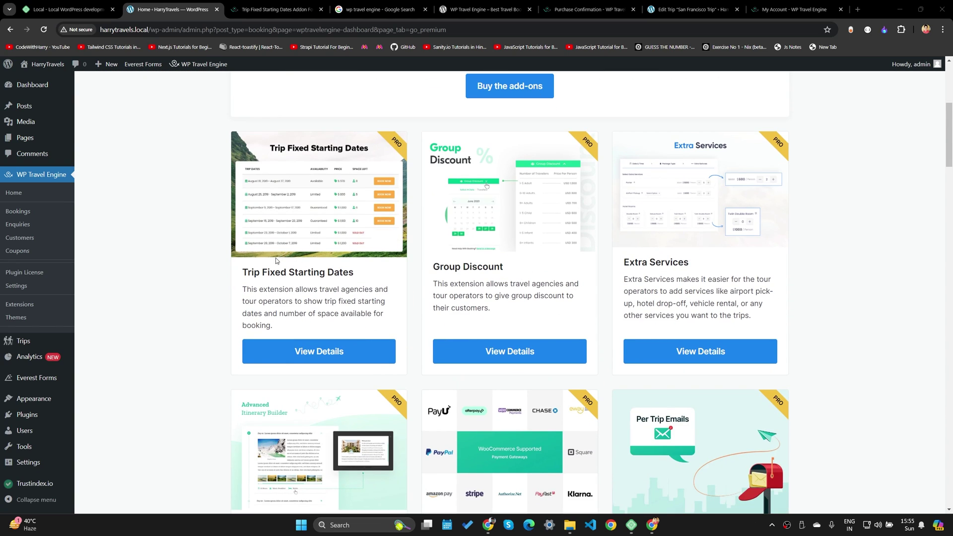
{"action": "left_click_drag", "start_coordinate": [246, 272], "coordinate": [317, 288]}
{"action": "left_click", "coordinate": [312, 287]}
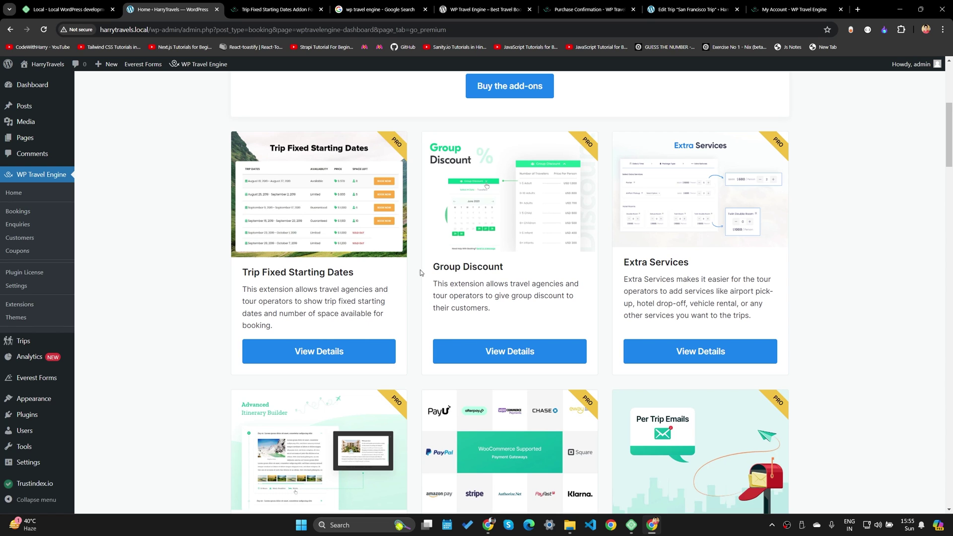
{"action": "scroll", "coordinate": [502, 374], "scroll_direction": "down", "scroll_amount": 15}
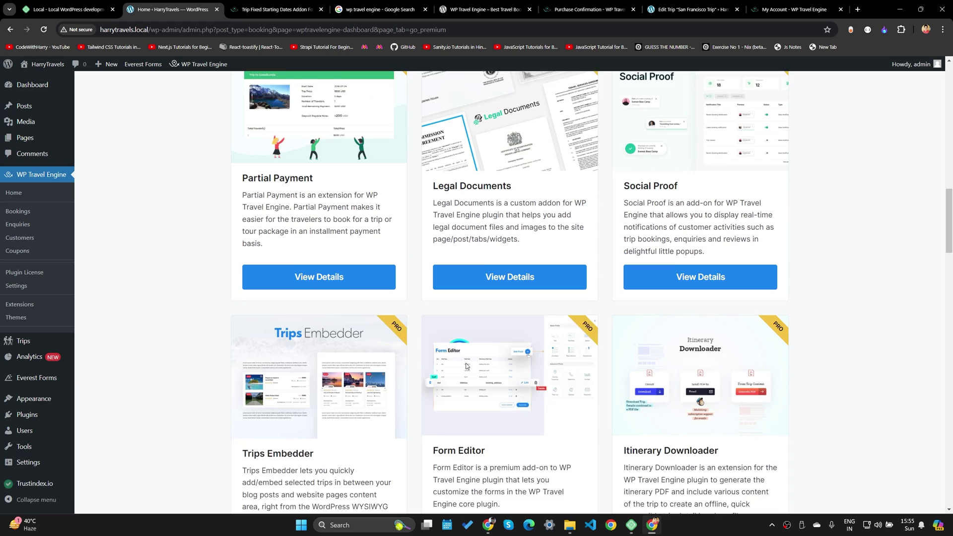
{"action": "scroll", "coordinate": [471, 390], "scroll_direction": "down", "scroll_amount": 15}
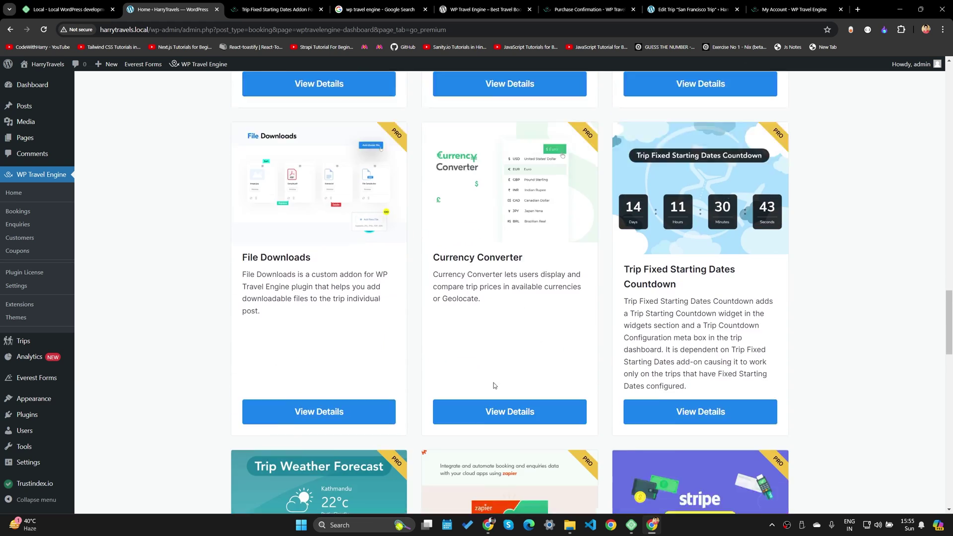
{"action": "scroll", "coordinate": [477, 396], "scroll_direction": "down", "scroll_amount": 10}
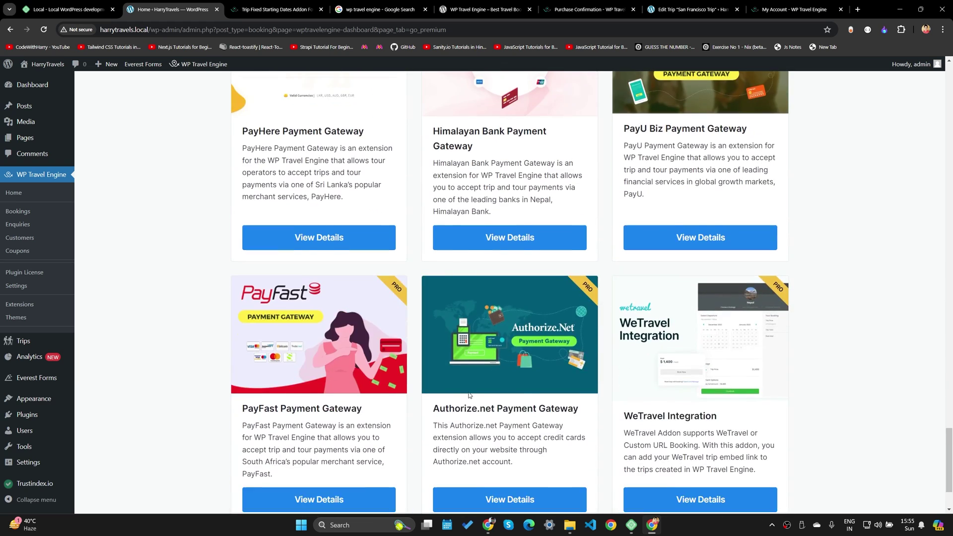
{"action": "scroll", "coordinate": [470, 395], "scroll_direction": "down", "scroll_amount": 3}
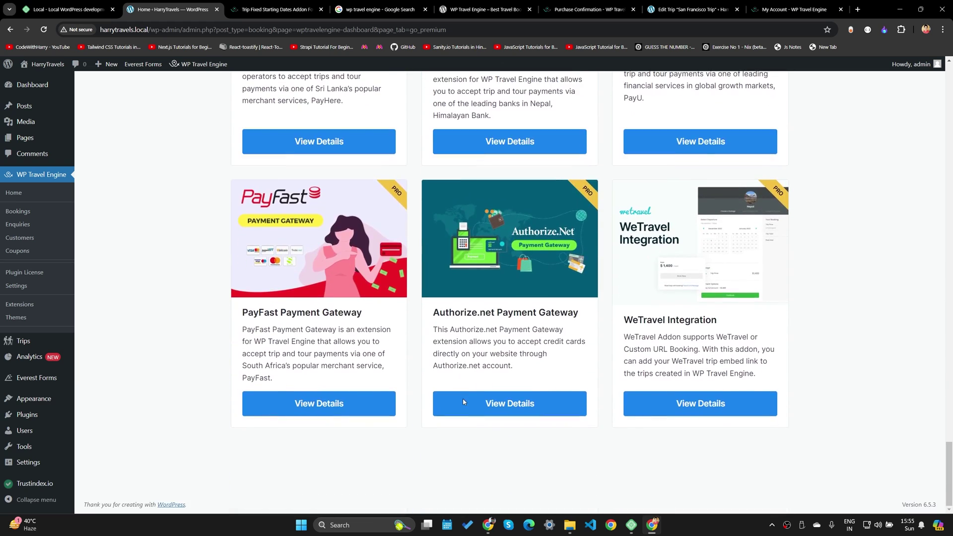
{"action": "left_click", "coordinate": [526, 402]}
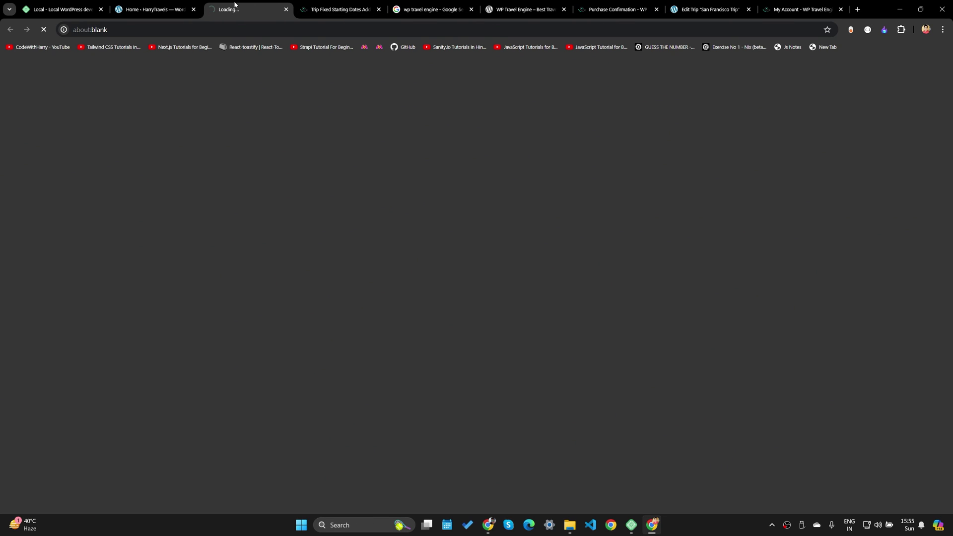
Download the Authorize.net Payment Gateway 2.0.0 zip, block extra downloads, and return to the HarryTravels admin
{"action": "scroll", "coordinate": [124, 344], "scroll_direction": "down", "scroll_amount": 8}
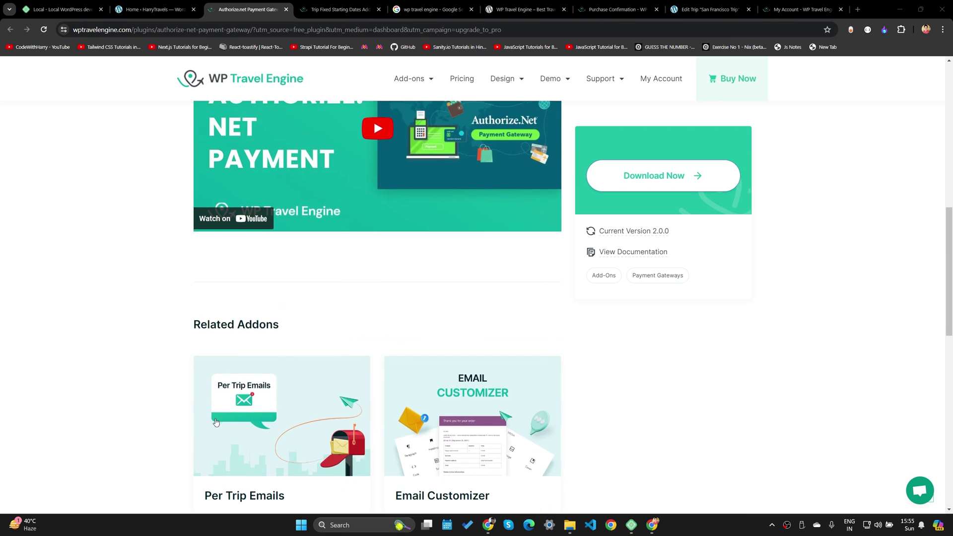
{"action": "scroll", "coordinate": [396, 472], "scroll_direction": "up", "scroll_amount": 8}
{"action": "left_click", "coordinate": [622, 213]}
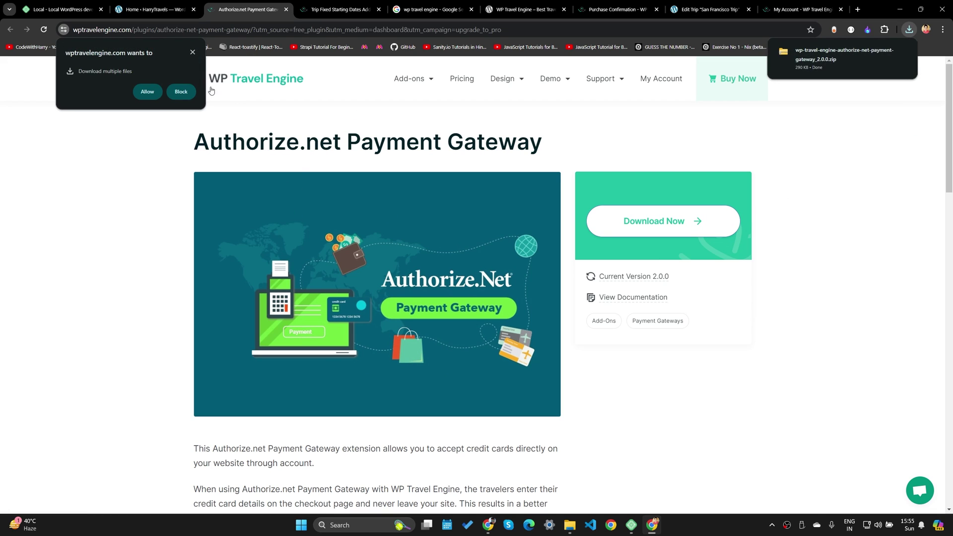
{"action": "left_click", "coordinate": [193, 92]}
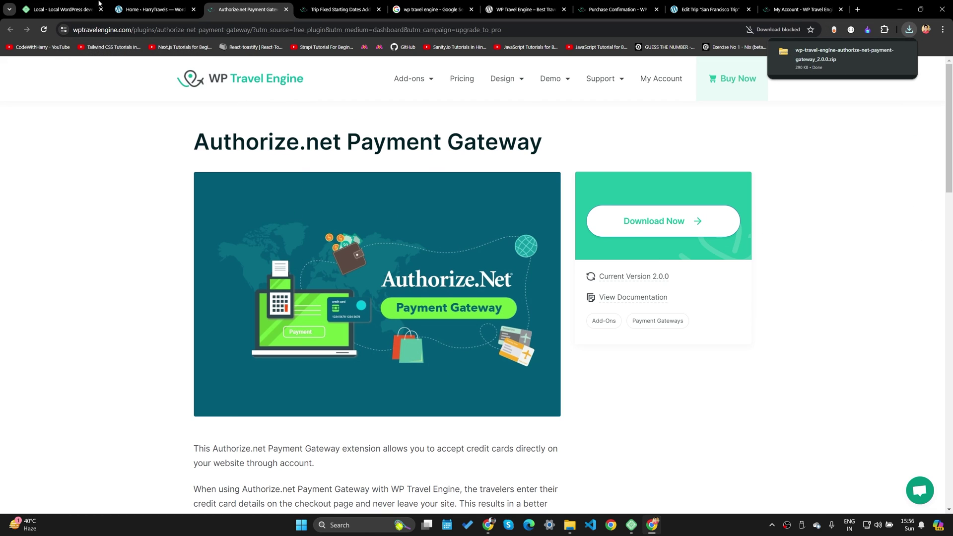
{"action": "left_click", "coordinate": [151, 9]}
{"action": "scroll", "coordinate": [283, 391], "scroll_direction": "up", "scroll_amount": 20}
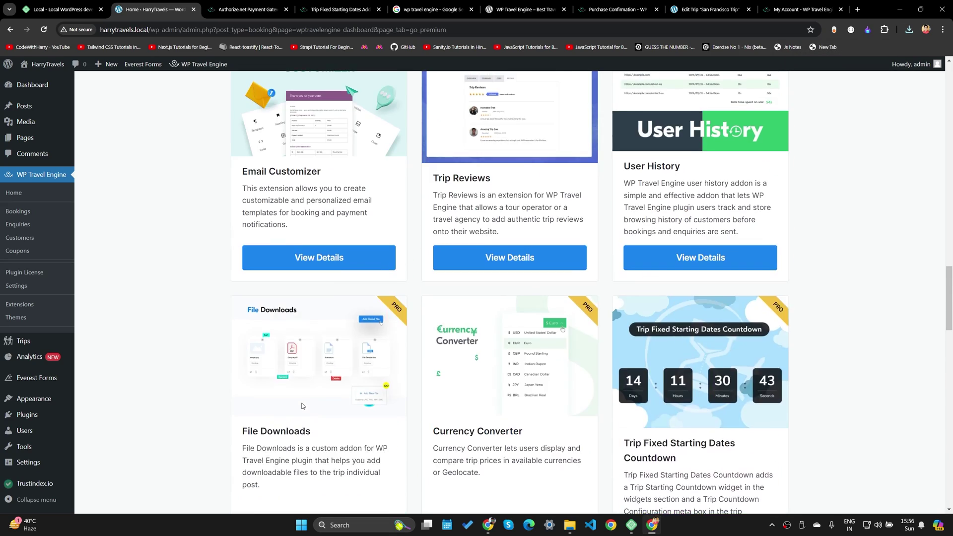
Check the Plugin License page, which reports no premium extensions, then list the 9 installed plugins
{"action": "scroll", "coordinate": [283, 391], "scroll_direction": "up", "scroll_amount": 10}
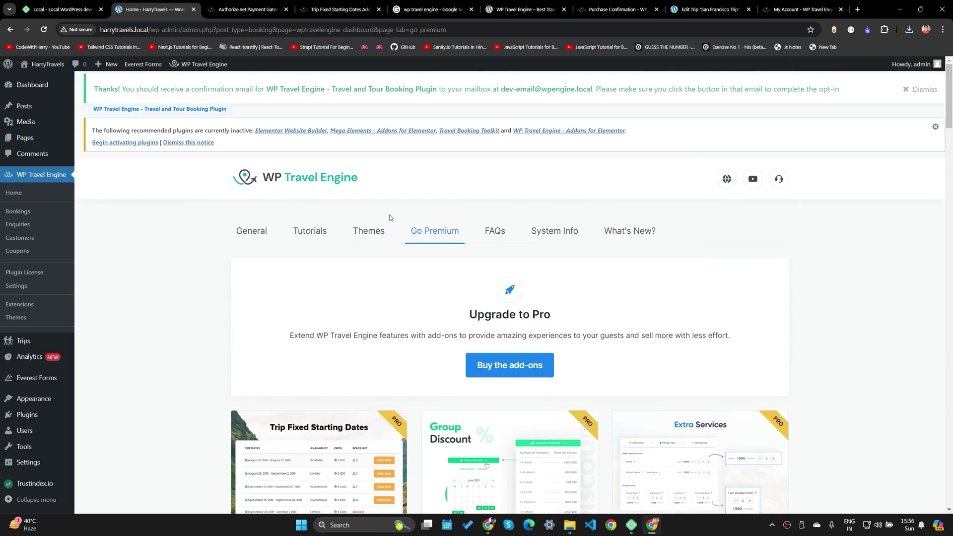
{"action": "left_click", "coordinate": [510, 365]}
{"action": "key", "text": "ctrl+shift+Tab"}
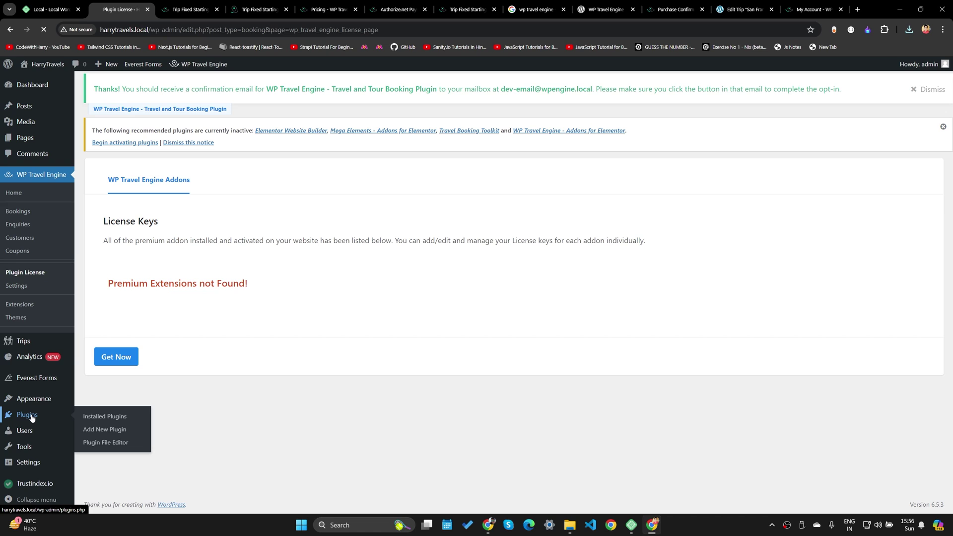
{"action": "left_click", "coordinate": [42, 417]}
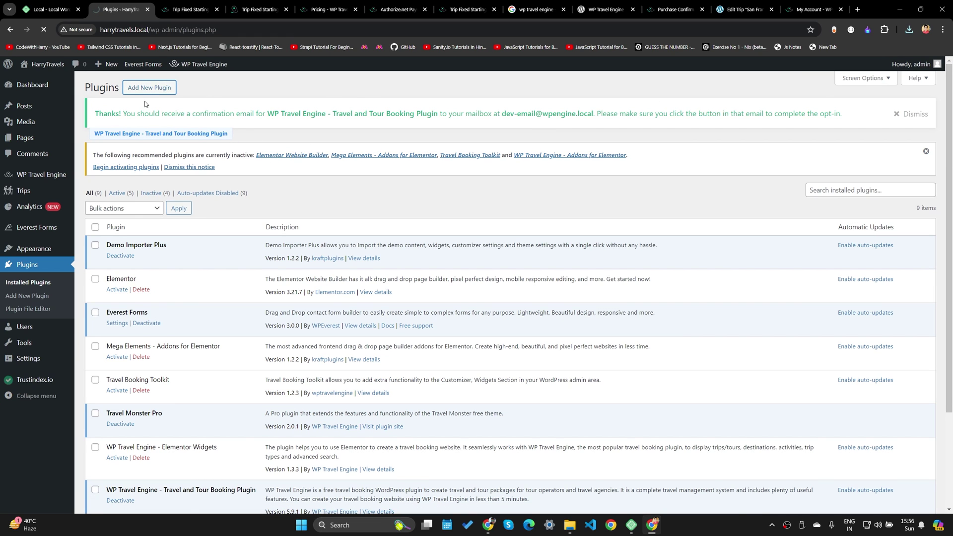
Upload the downloaded Authorize.net Payment Gateway 2.0.0 zip as a new plugin, install it and activate it
{"action": "left_click", "coordinate": [149, 87]}
{"action": "left_click", "coordinate": [169, 87]}
{"action": "left_click", "coordinate": [909, 30]}
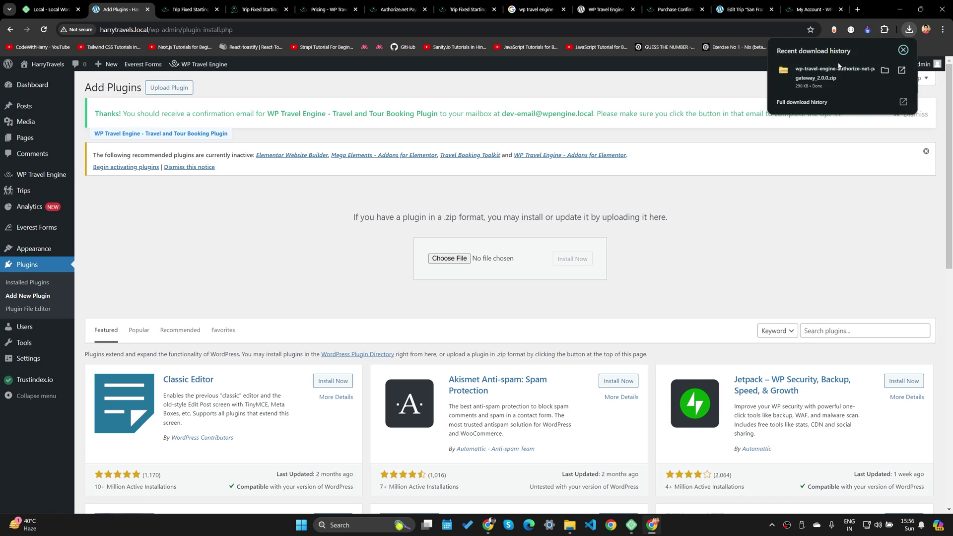
{"action": "left_click_drag", "start_coordinate": [839, 65], "coordinate": [496, 258]}
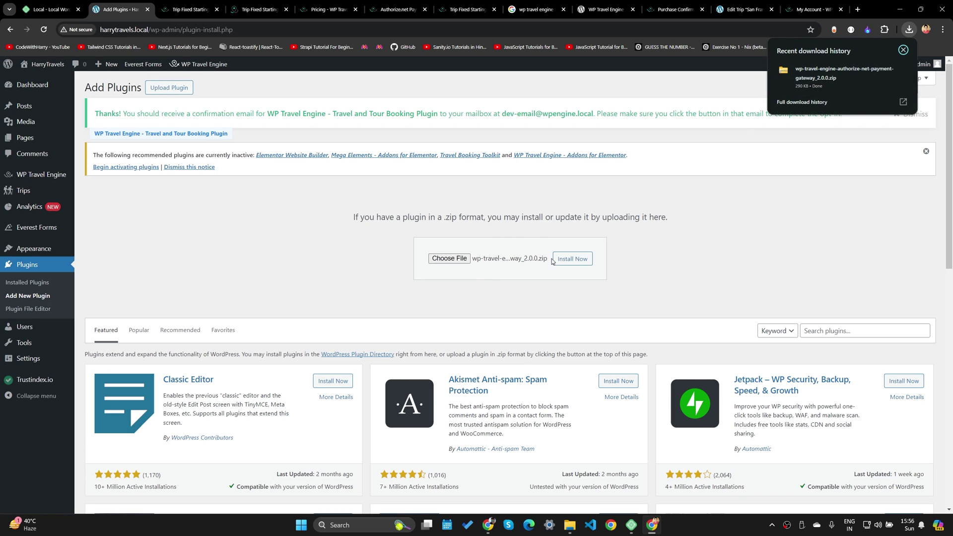
{"action": "left_click", "coordinate": [557, 259]}
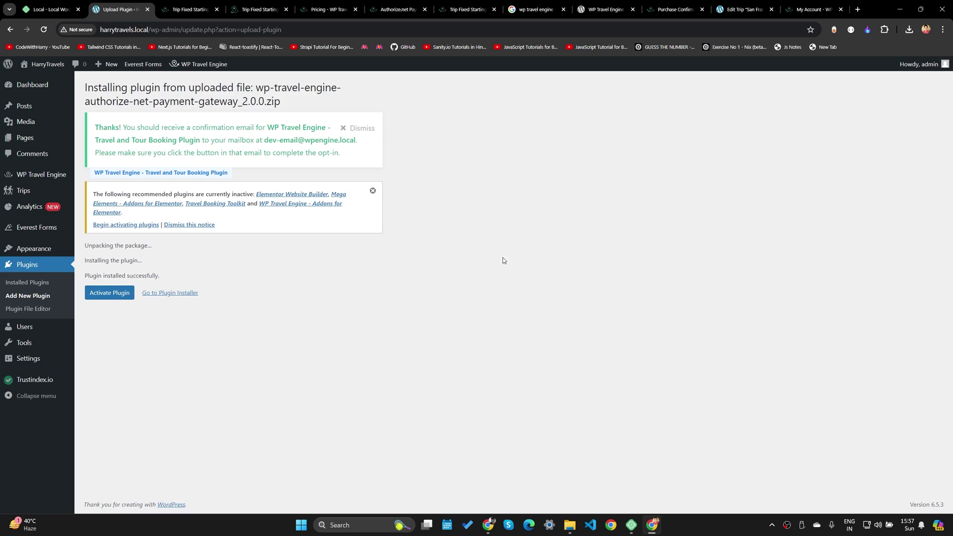
{"action": "left_click", "coordinate": [119, 298]}
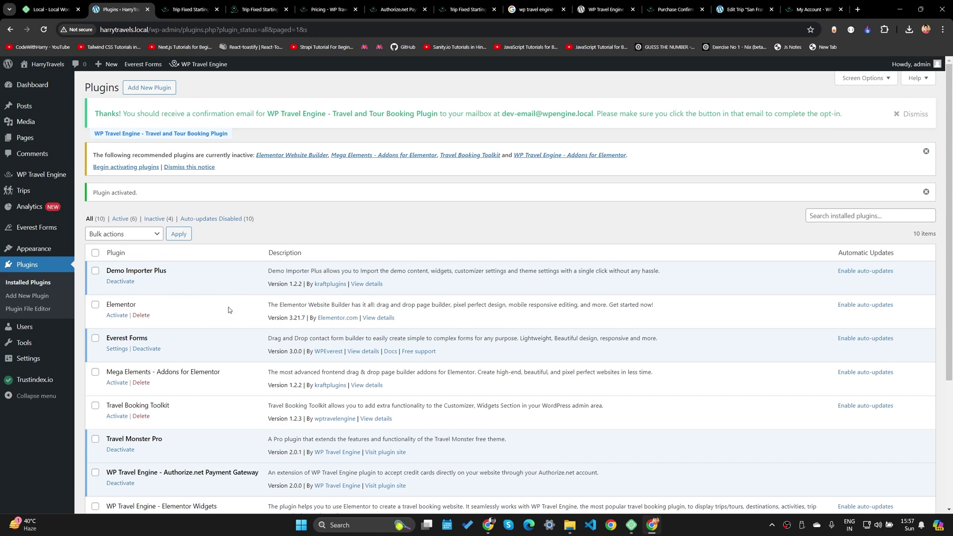
{"action": "left_click", "coordinate": [48, 175]}
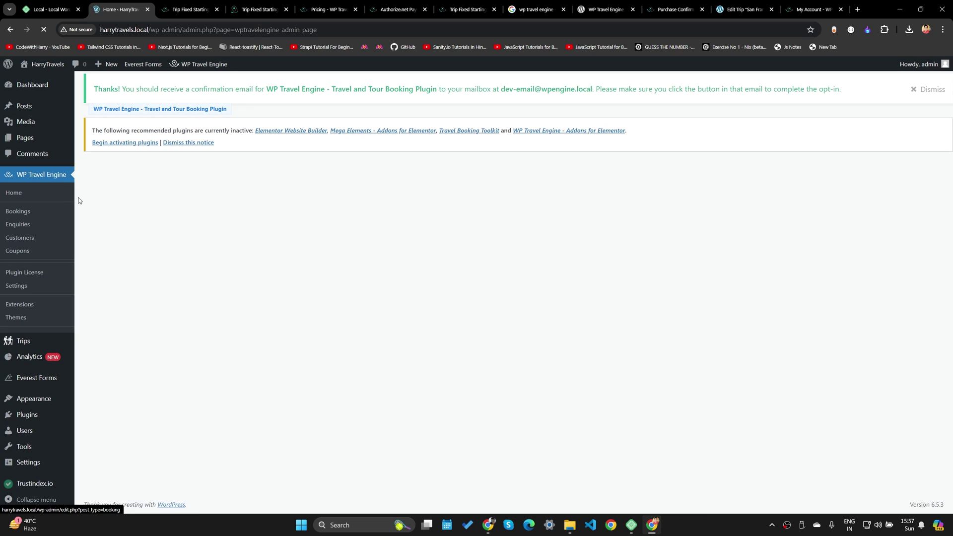
{"action": "left_click", "coordinate": [15, 272]}
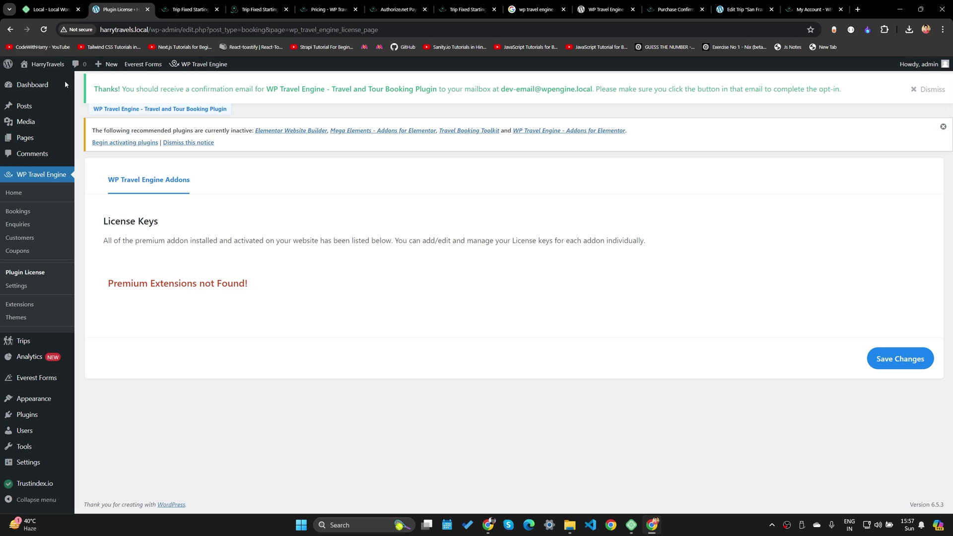
{"action": "left_click", "coordinate": [43, 32]}
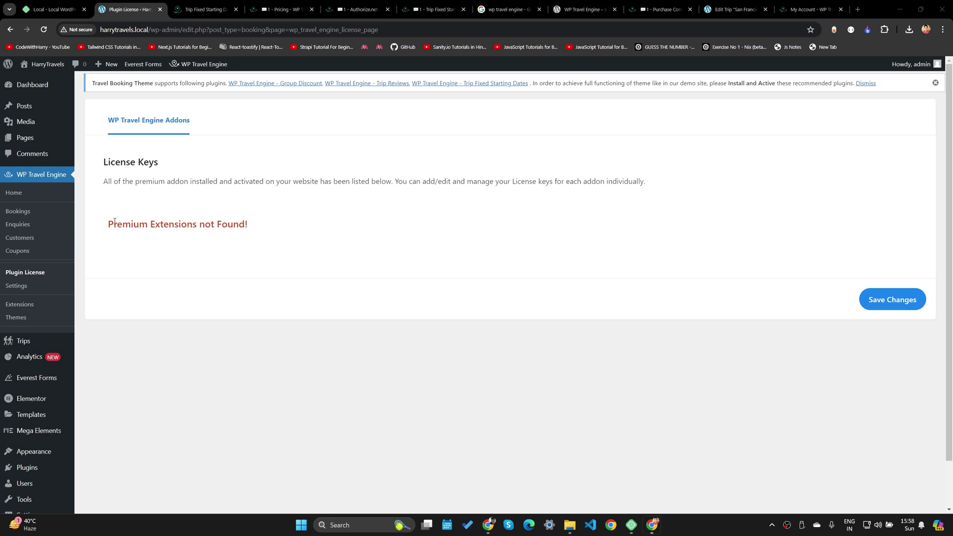
{"action": "left_click_drag", "start_coordinate": [115, 222], "coordinate": [257, 231]}
{"action": "left_click", "coordinate": [282, 241]}
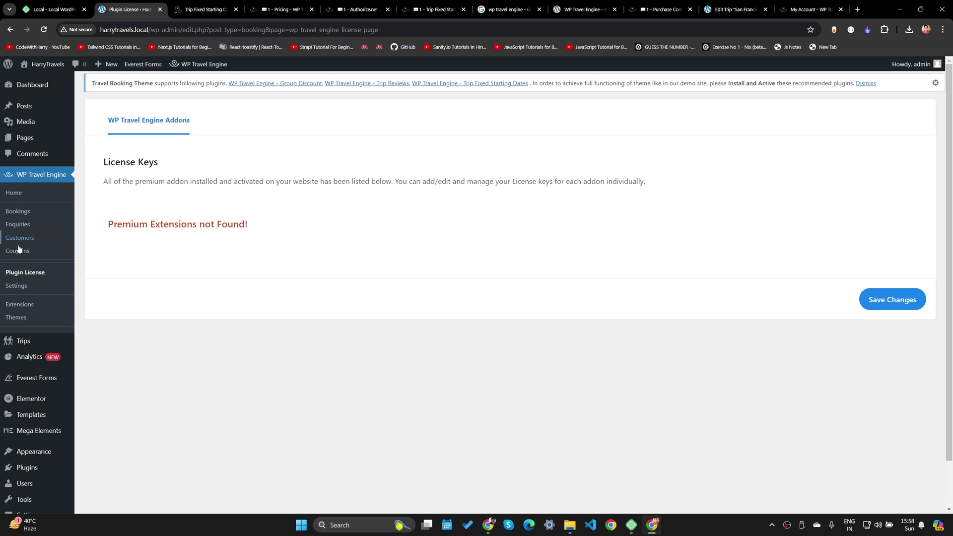
{"action": "left_click_drag", "start_coordinate": [108, 224], "coordinate": [353, 226]}
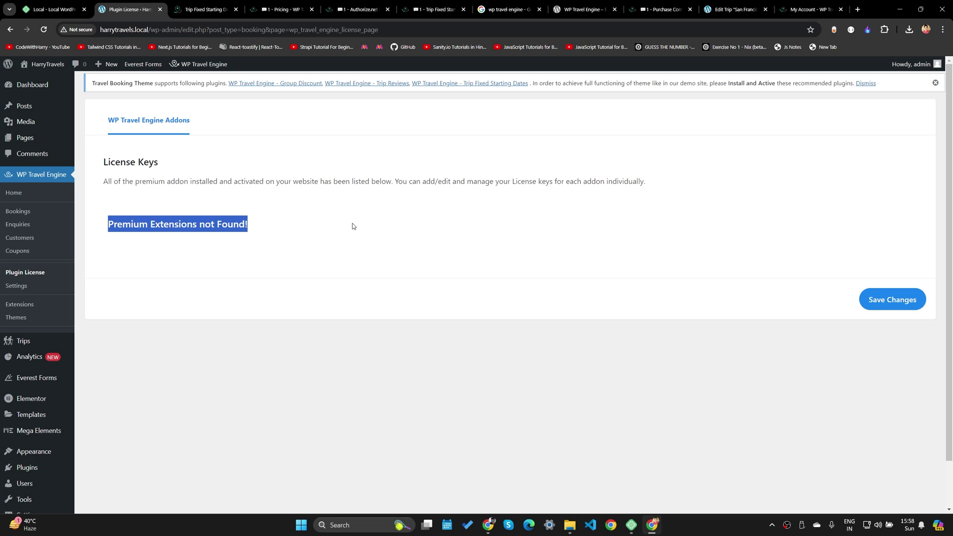
{"action": "left_click", "coordinate": [14, 193]}
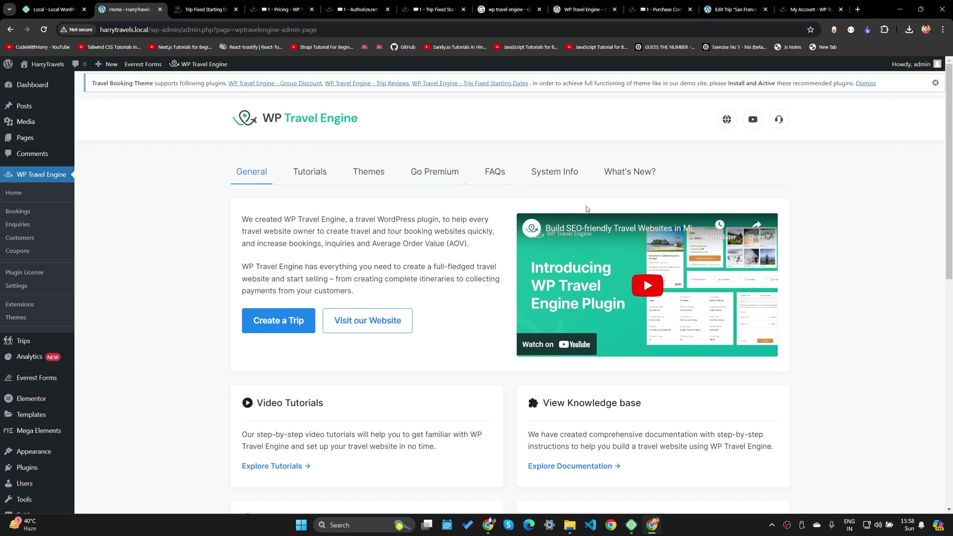
Browse the Go Premium Pro add-on cards, such as Trip Fixed Starting Dates and Group Discount
{"action": "scroll", "coordinate": [509, 449], "scroll_direction": "down", "scroll_amount": 10}
{"action": "scroll", "coordinate": [304, 454], "scroll_direction": "up", "scroll_amount": 10}
{"action": "left_click", "coordinate": [435, 172]}
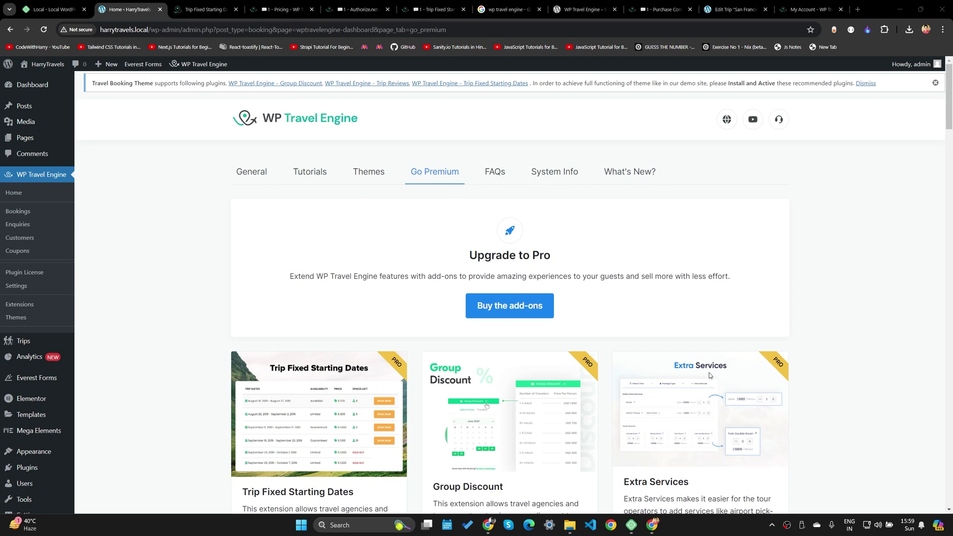
{"action": "scroll", "coordinate": [353, 328], "scroll_direction": "down", "scroll_amount": 10}
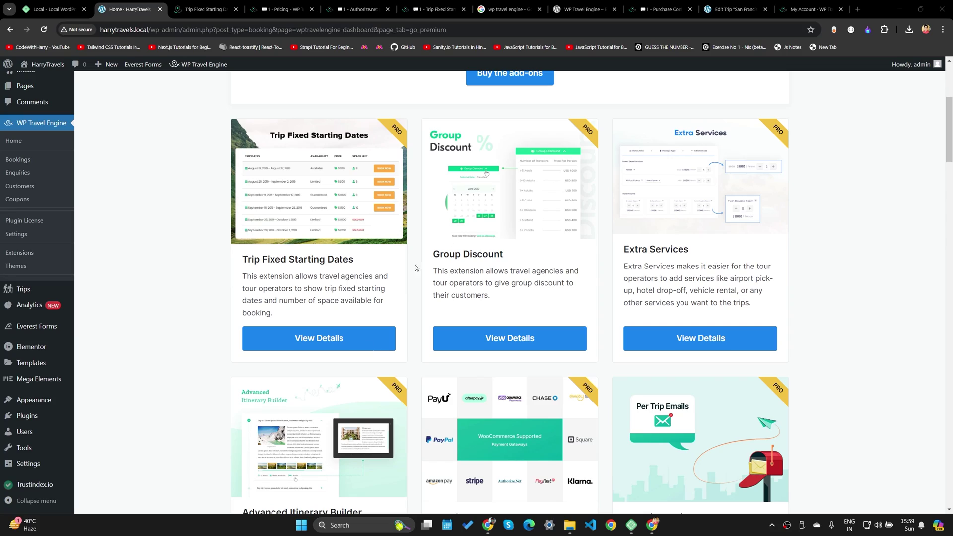
{"action": "scroll", "coordinate": [494, 363], "scroll_direction": "down", "scroll_amount": 20}
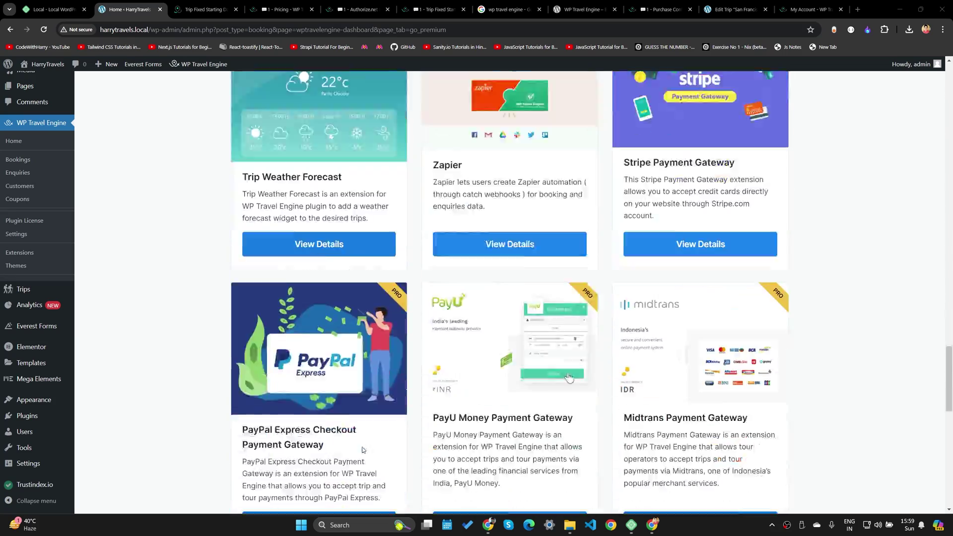
{"action": "scroll", "coordinate": [358, 447], "scroll_direction": "down", "scroll_amount": 3}
{"action": "scroll", "coordinate": [355, 450], "scroll_direction": "up", "scroll_amount": 20}
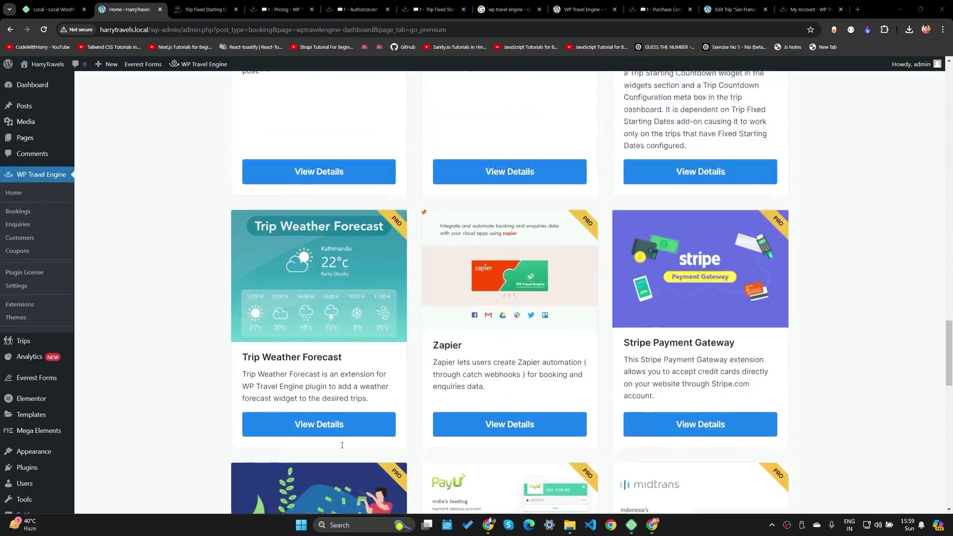
{"action": "scroll", "coordinate": [327, 452], "scroll_direction": "up", "scroll_amount": 15}
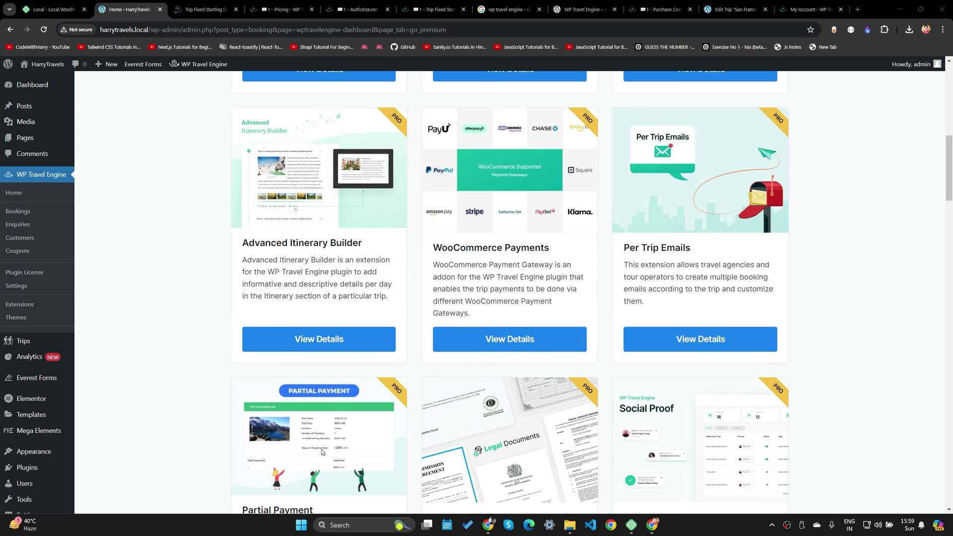
{"action": "scroll", "coordinate": [321, 452], "scroll_direction": "up", "scroll_amount": 10}
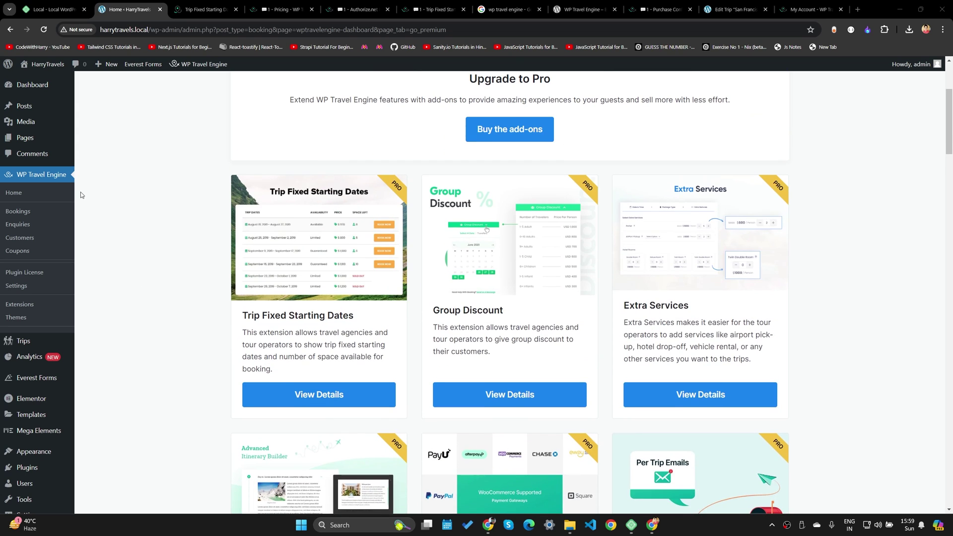